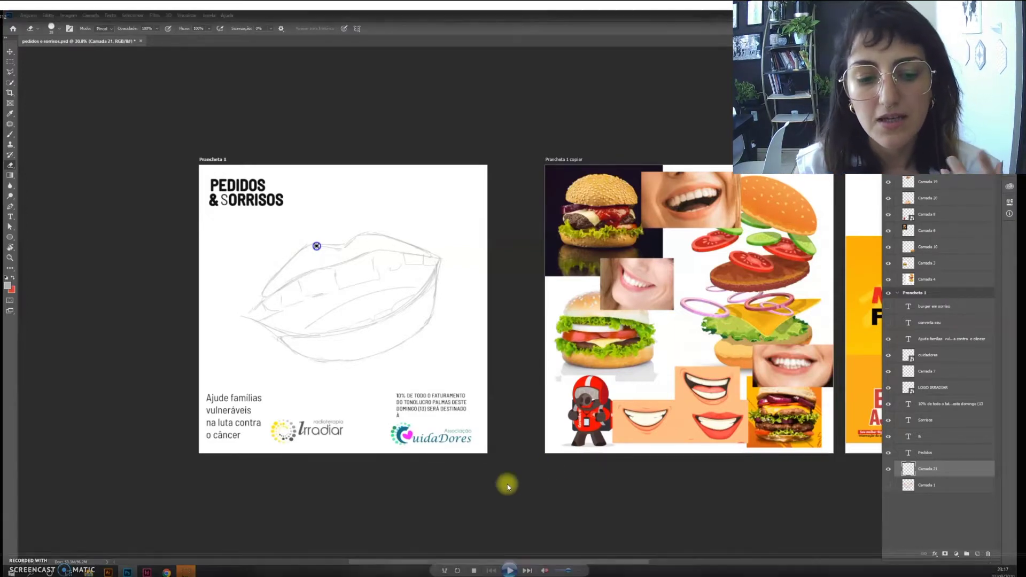
{"action": "mouse_move", "coordinate": [490, 551]}
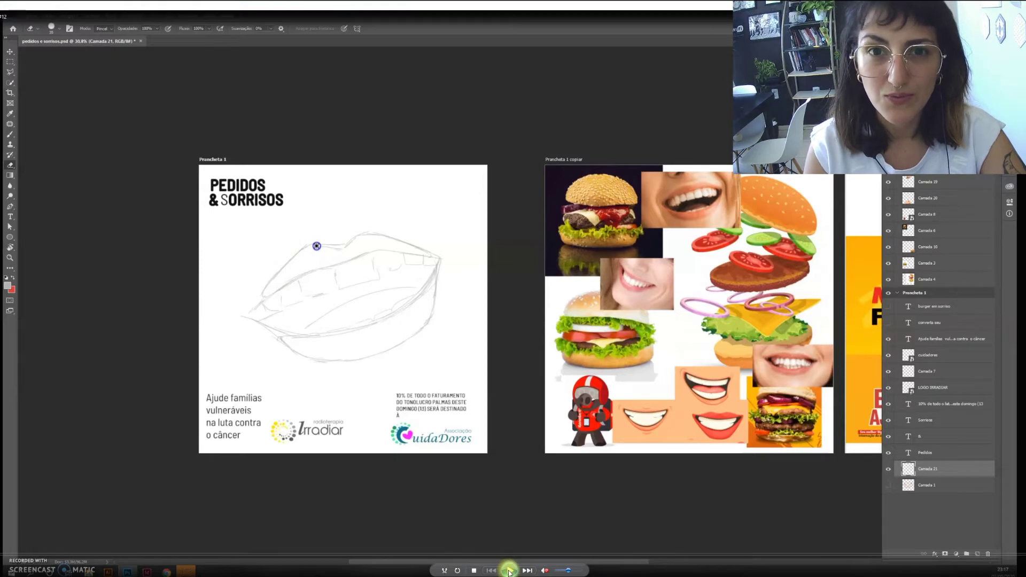
{"action": "left_click", "coordinate": [508, 571]}
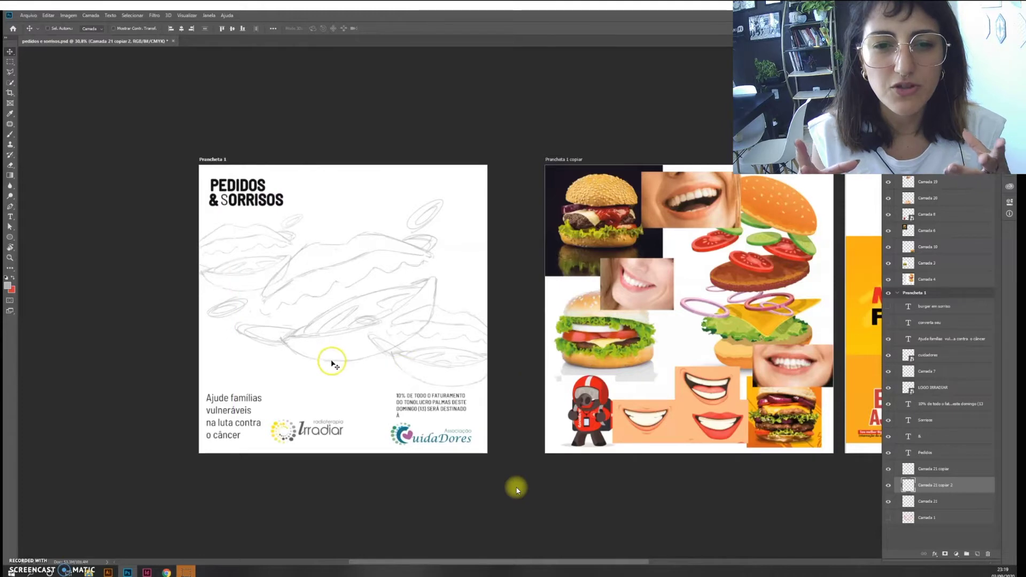
Shift the central mouth-burger sketch slightly and erase the small oval slice at the left edge of Prancheta 1.
{"action": "left_click_drag", "start_coordinate": [326, 365], "coordinate": [327, 367]}
{"action": "left_click", "coordinate": [387, 406]}
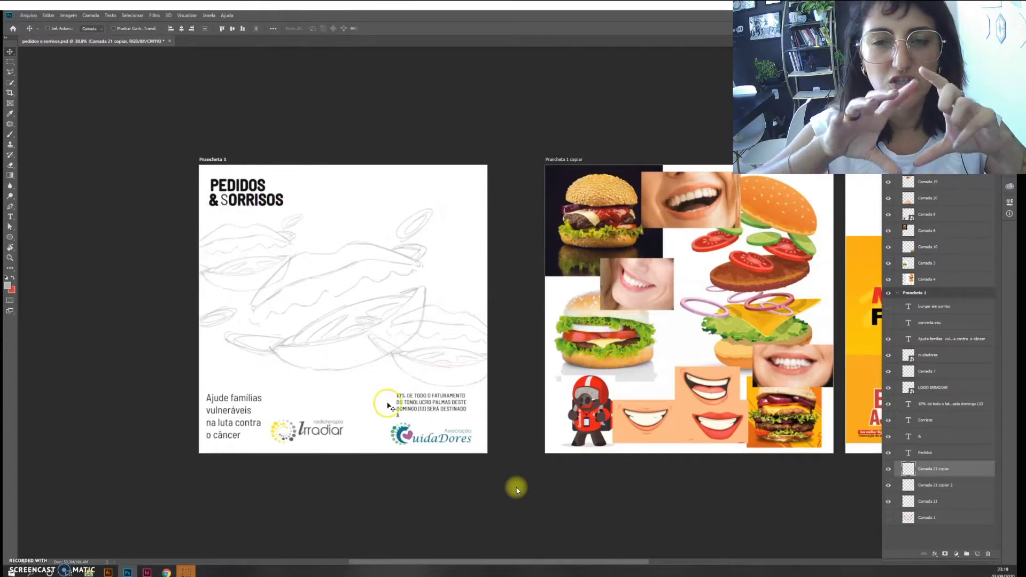
{"action": "key", "text": "e"}
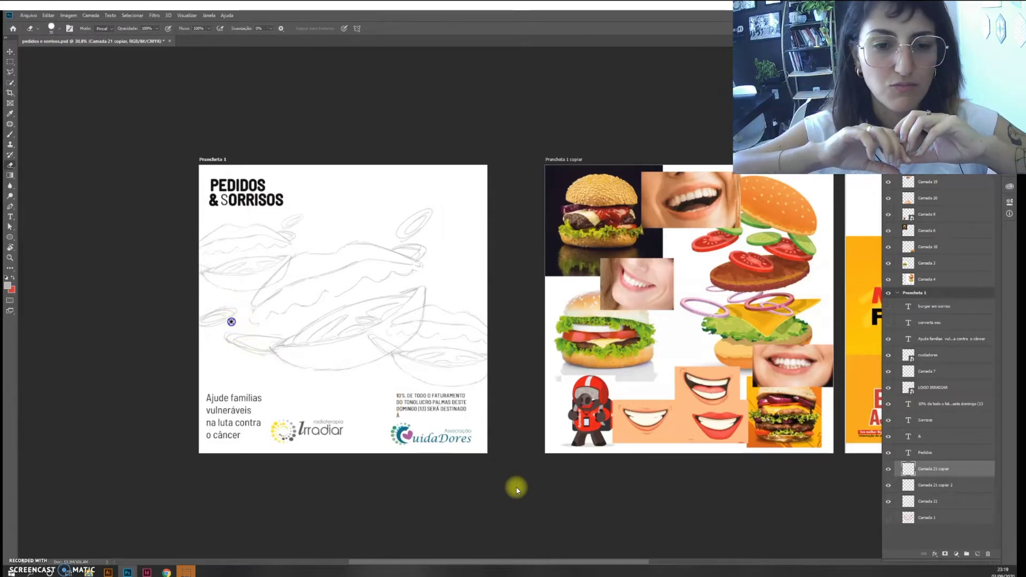
{"action": "left_click", "coordinate": [237, 298]}
{"action": "left_click", "coordinate": [204, 323]}
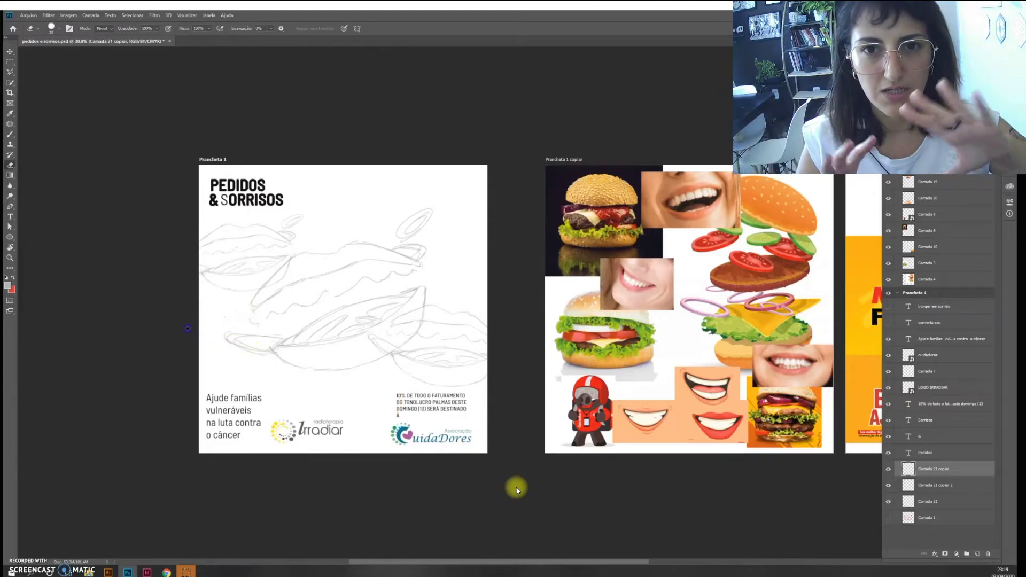
{"action": "left_click", "coordinate": [201, 328]}
{"action": "left_click", "coordinate": [221, 319]}
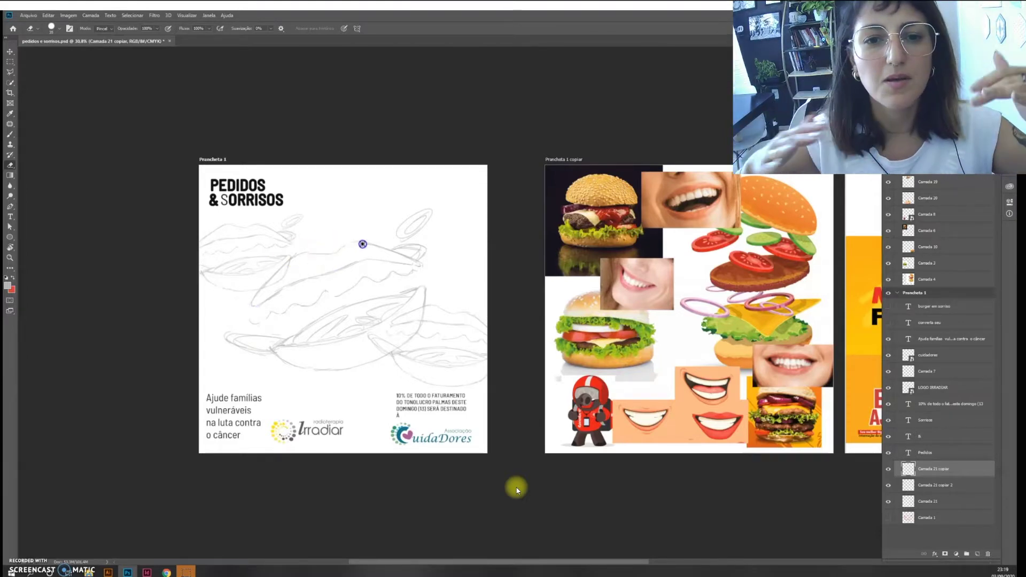
Outline the PEDIDOS & SORRISOS title with the Brush and handwrite "Converta pedidos" with a following word above the burger sketch.
{"action": "key", "text": "b"}
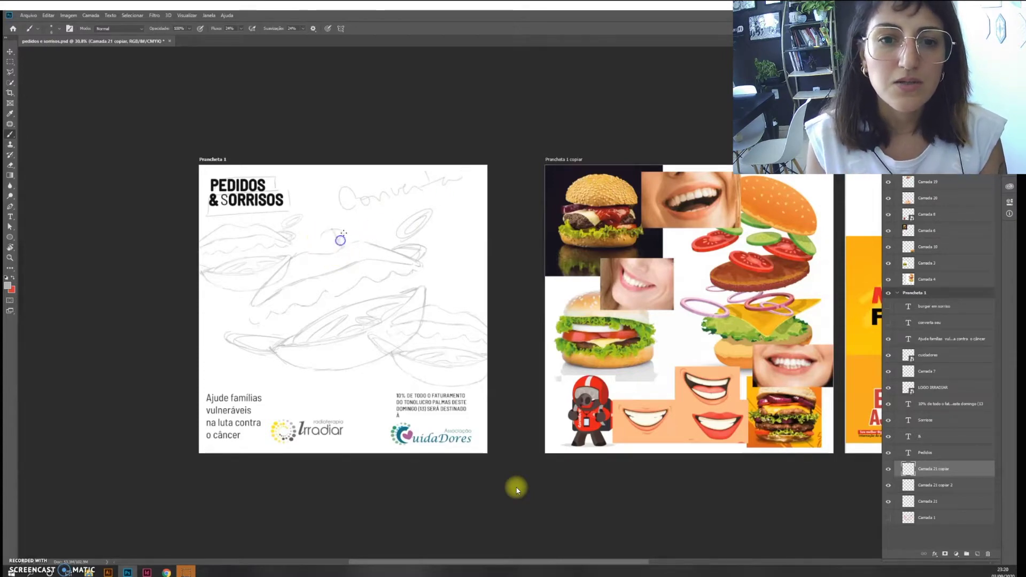
{"action": "left_click", "coordinate": [393, 221]}
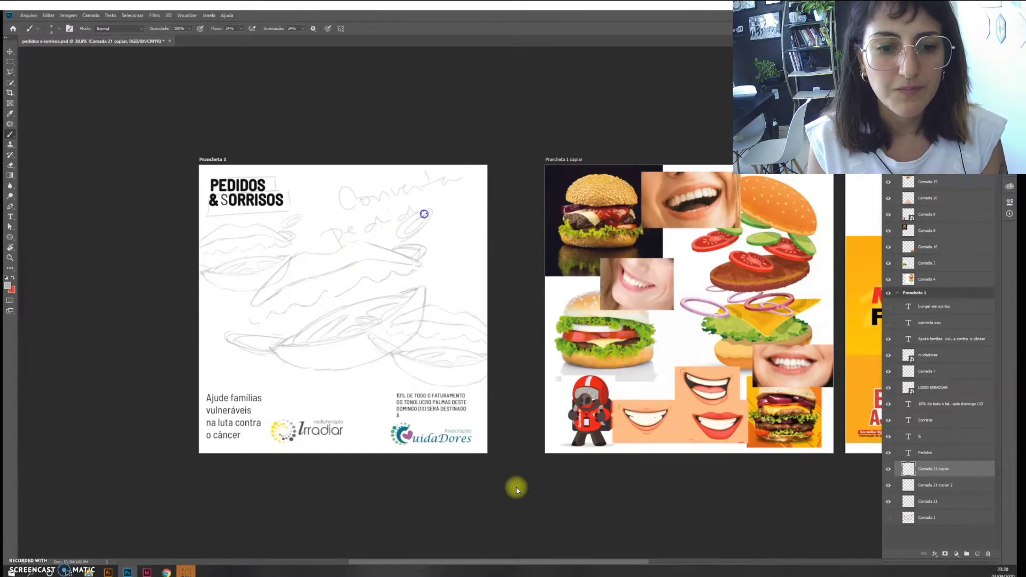
{"action": "left_click", "coordinate": [434, 231]}
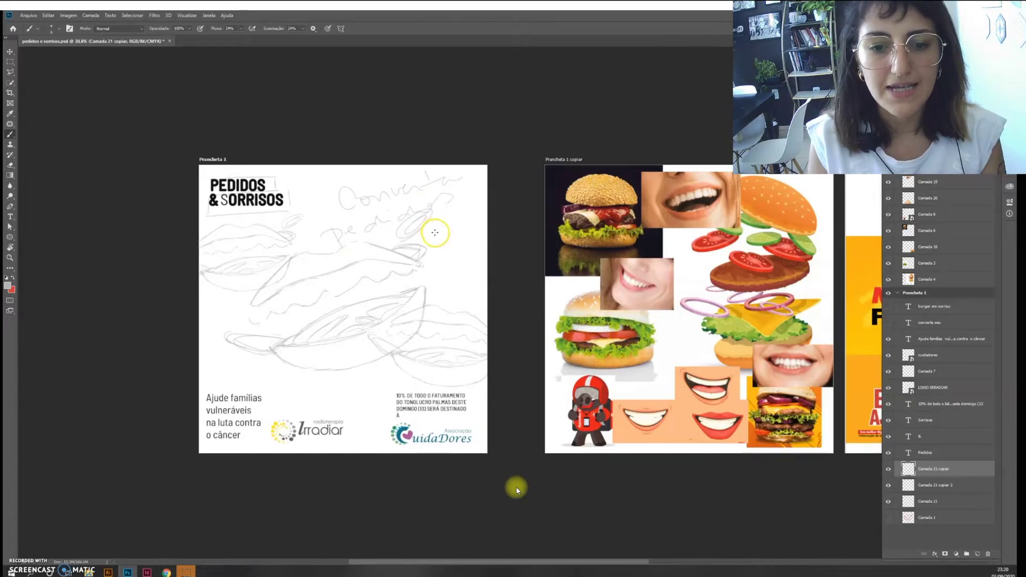
{"action": "mouse_move", "coordinate": [435, 232]}
{"action": "left_mouse_down"}
{"action": "mouse_move", "coordinate": [427, 234]}
{"action": "mouse_move", "coordinate": [472, 213]}
{"action": "left_mouse_up"}
{"action": "left_click", "coordinate": [396, 275]}
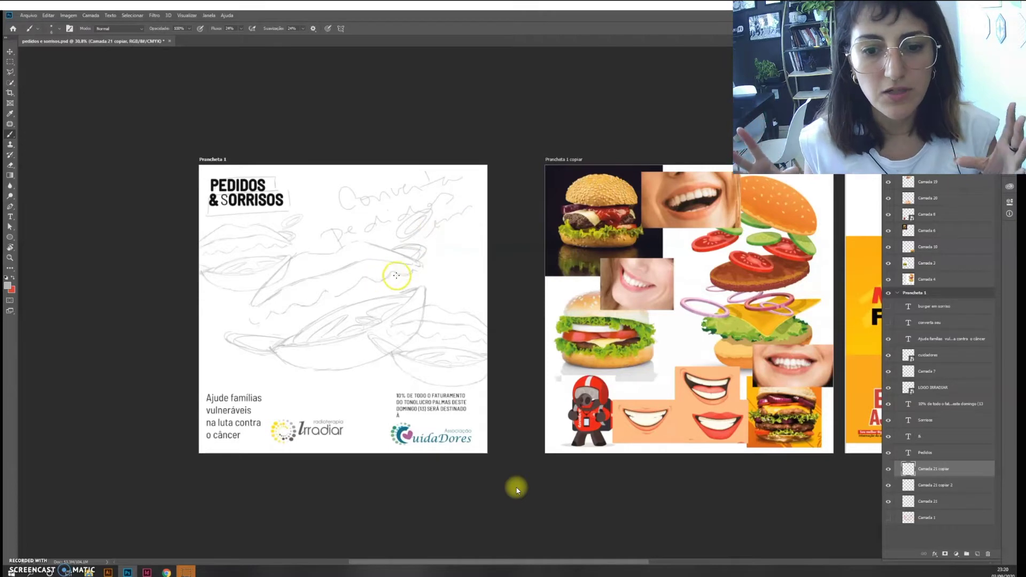
{"action": "left_click_drag", "start_coordinate": [396, 275], "coordinate": [413, 239]}
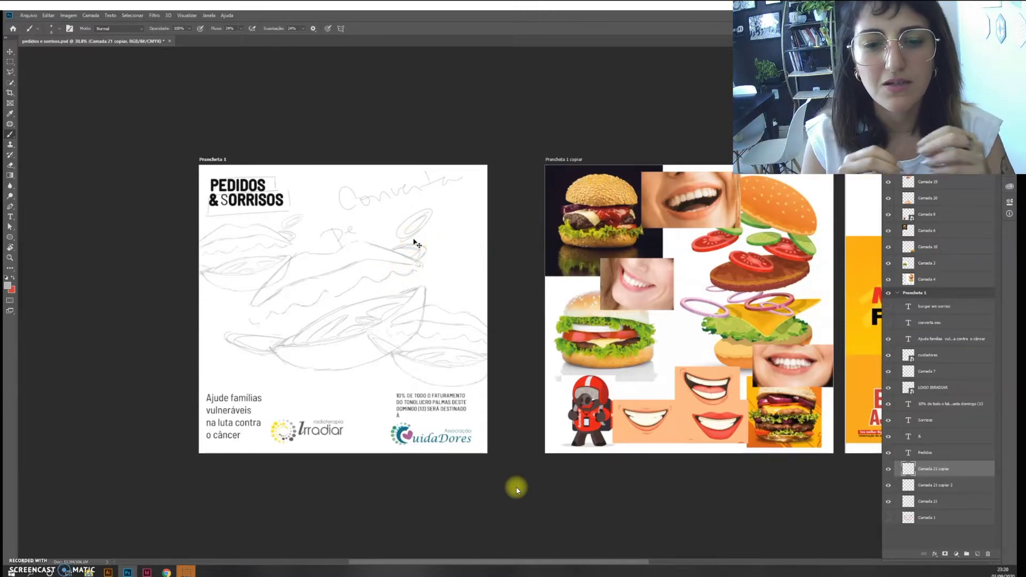
Undo the handwritten strokes below "Converta" and erase that word from the sketch layer.
{"action": "key", "text": "ctrl+z"}
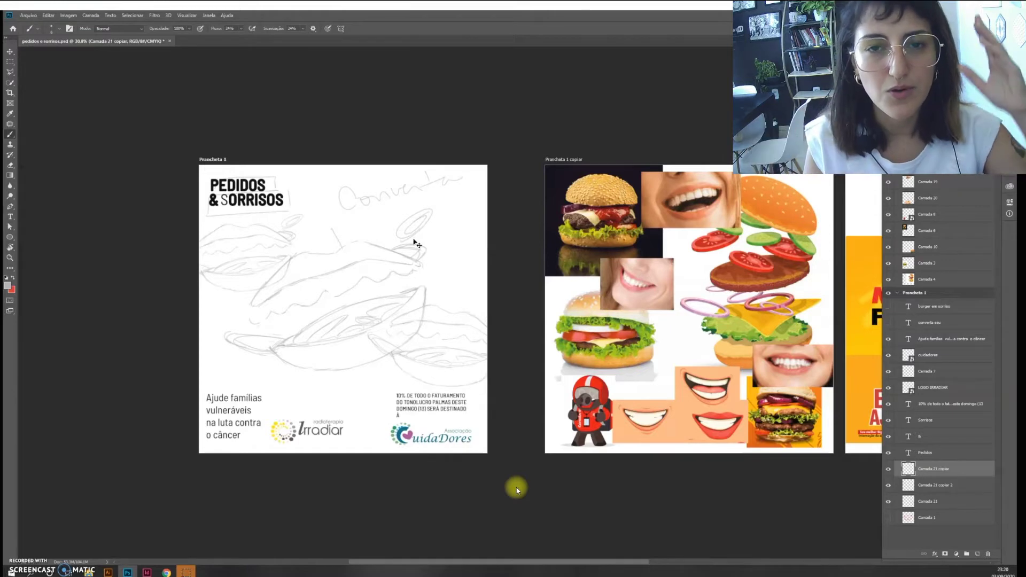
{"action": "left_click_drag", "start_coordinate": [382, 208], "coordinate": [352, 214]}
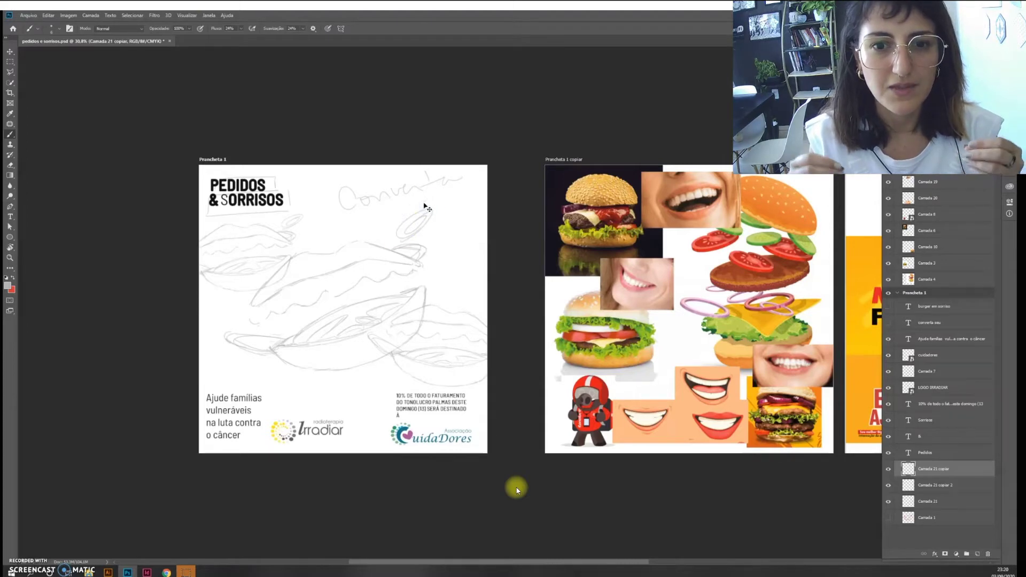
{"action": "key", "text": "e"}
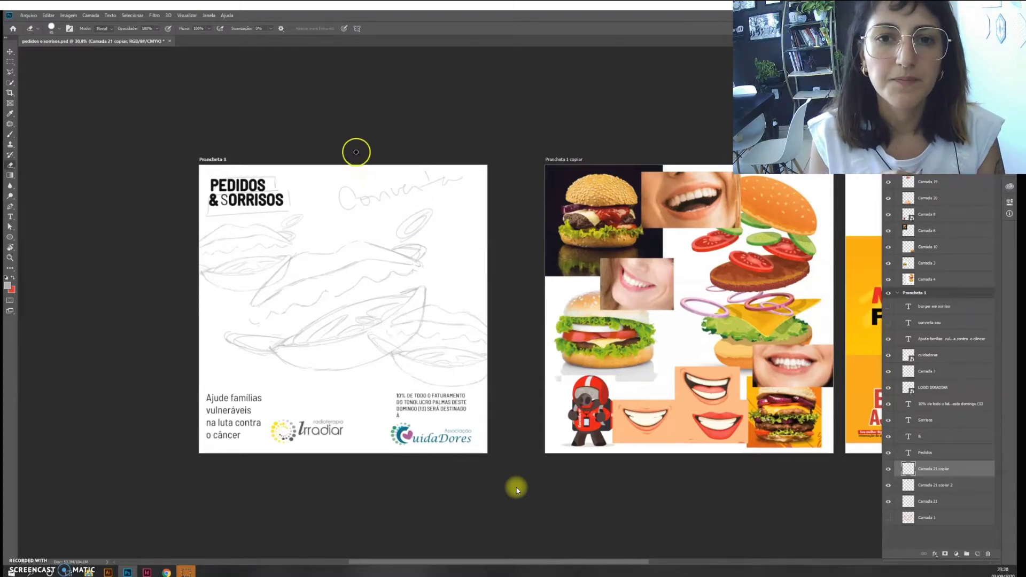
{"action": "mouse_move", "coordinate": [430, 182]}
{"action": "left_mouse_down"}
{"action": "mouse_move", "coordinate": [450, 179]}
{"action": "mouse_move", "coordinate": [320, 206]}
{"action": "left_mouse_up"}
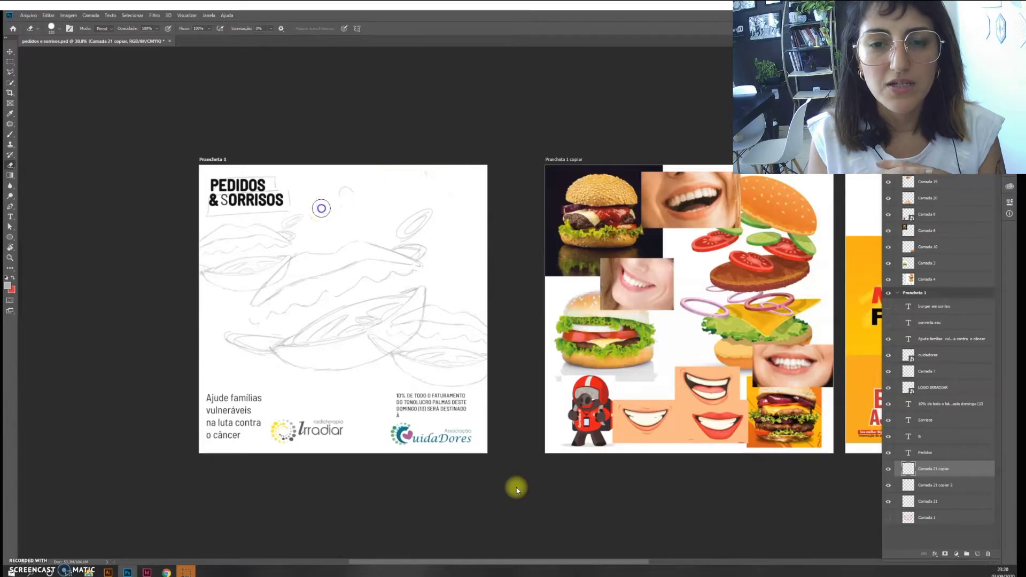
Create a new layer and handwrite "CONVERTA" above the top bun and the burger word across the filling with the Brush.
{"action": "key", "text": "b"}
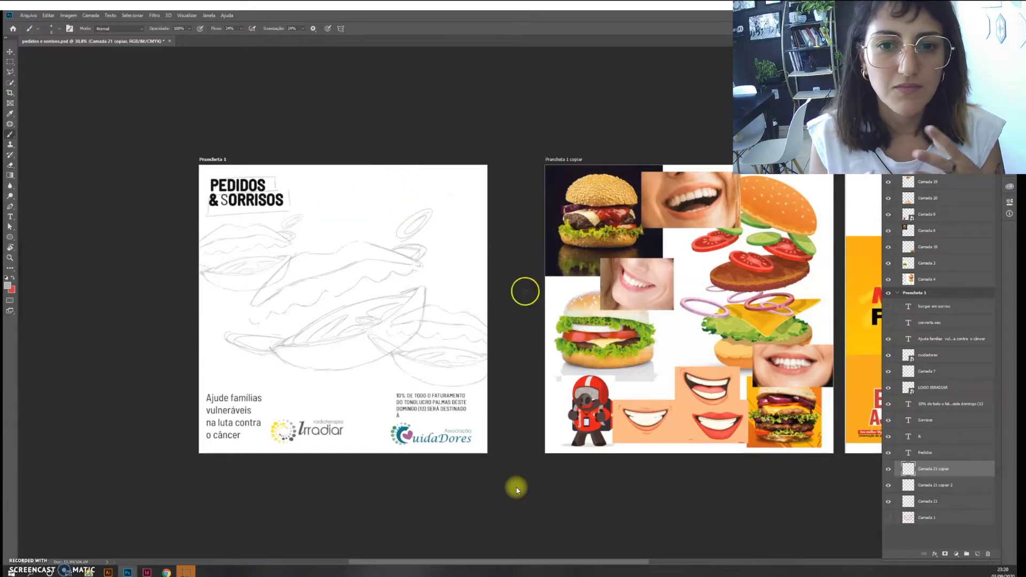
{"action": "left_click", "coordinate": [977, 553]}
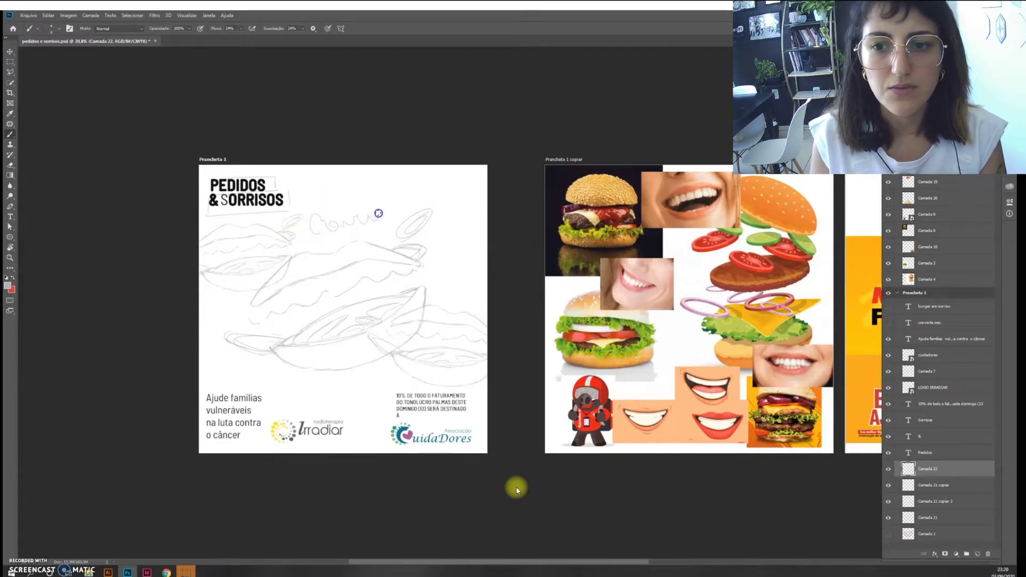
{"action": "mouse_move", "coordinate": [378, 213]}
{"action": "left_mouse_down"}
{"action": "mouse_move", "coordinate": [394, 221]}
{"action": "mouse_move", "coordinate": [406, 204]}
{"action": "left_mouse_up"}
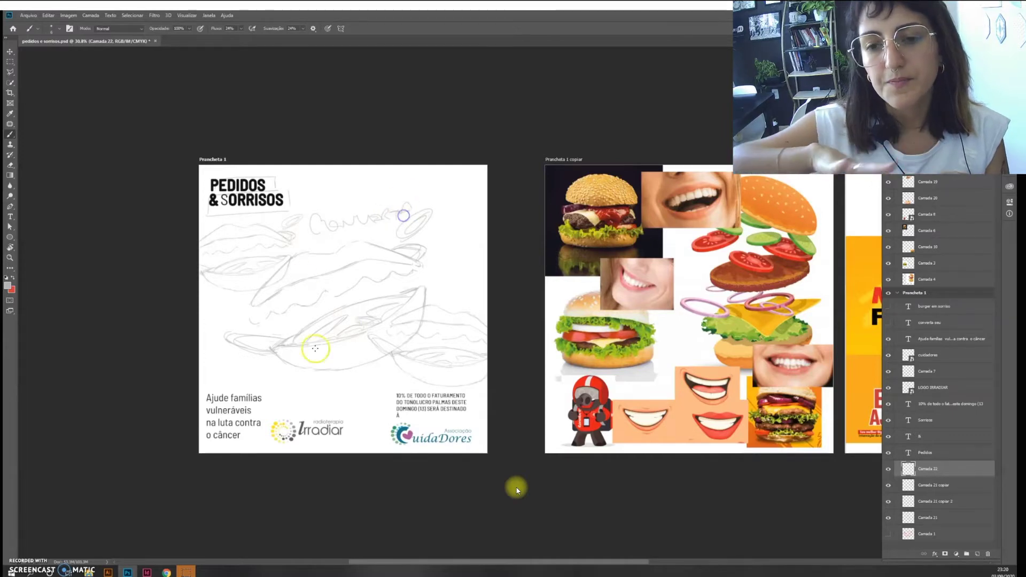
{"action": "left_click_drag", "start_coordinate": [310, 318], "coordinate": [341, 302]}
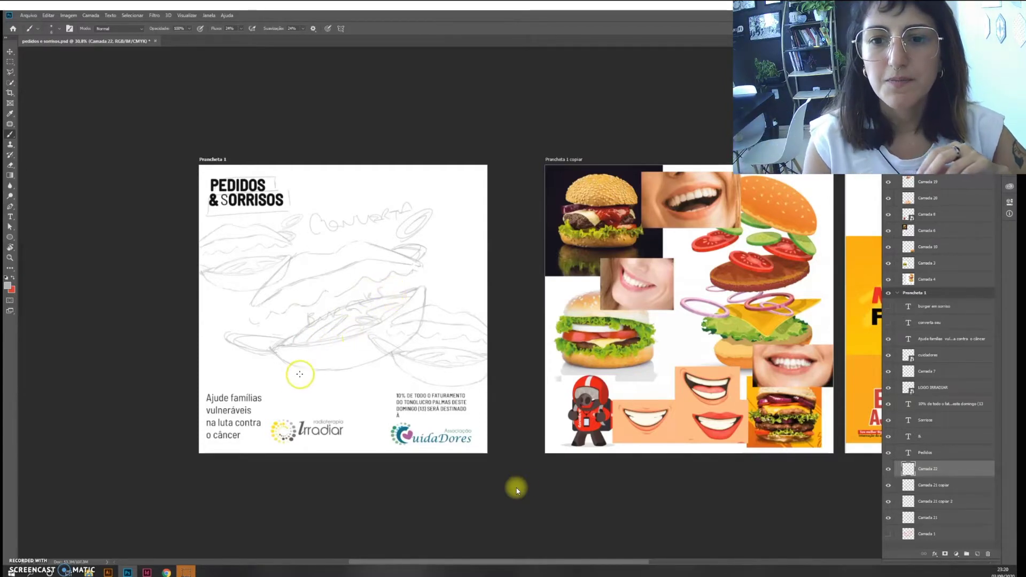
Add an outside stroke (Traçado) to the "converta" text layer, using the lettering's own grey and a very thin size.
{"action": "mouse_move", "coordinate": [497, 454]}
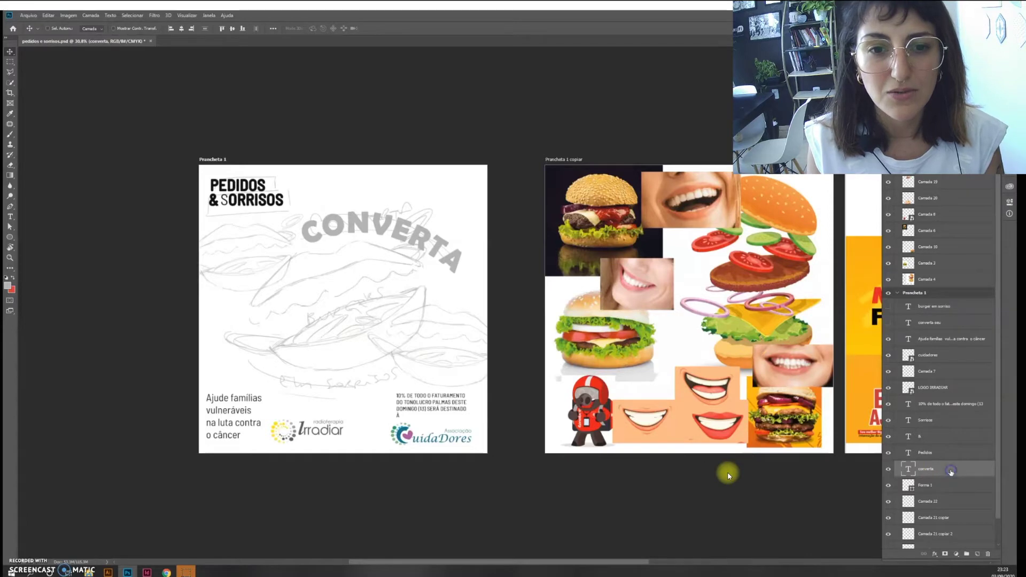
{"action": "double_click", "coordinate": [950, 472]}
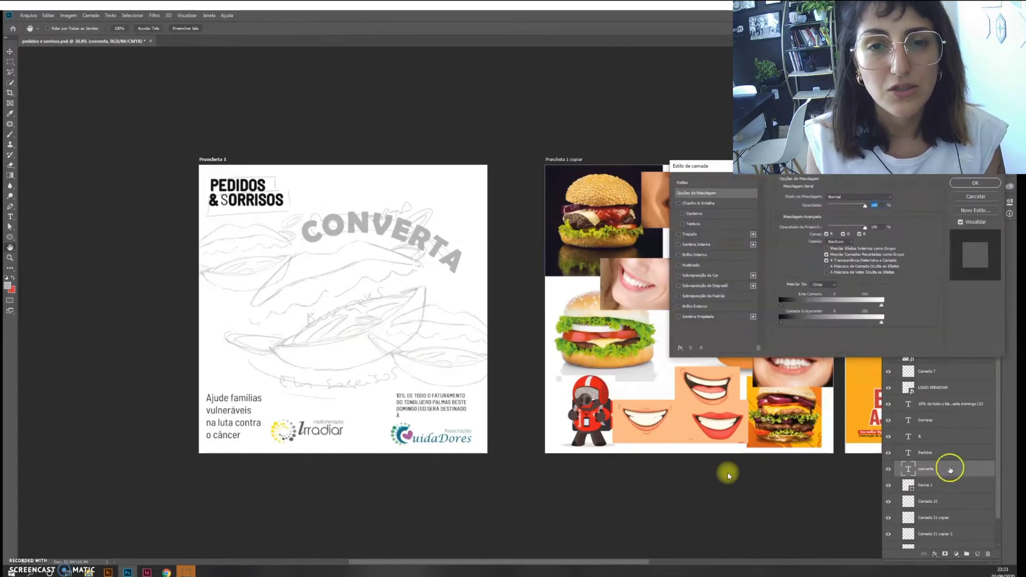
{"action": "left_click", "coordinate": [741, 238]}
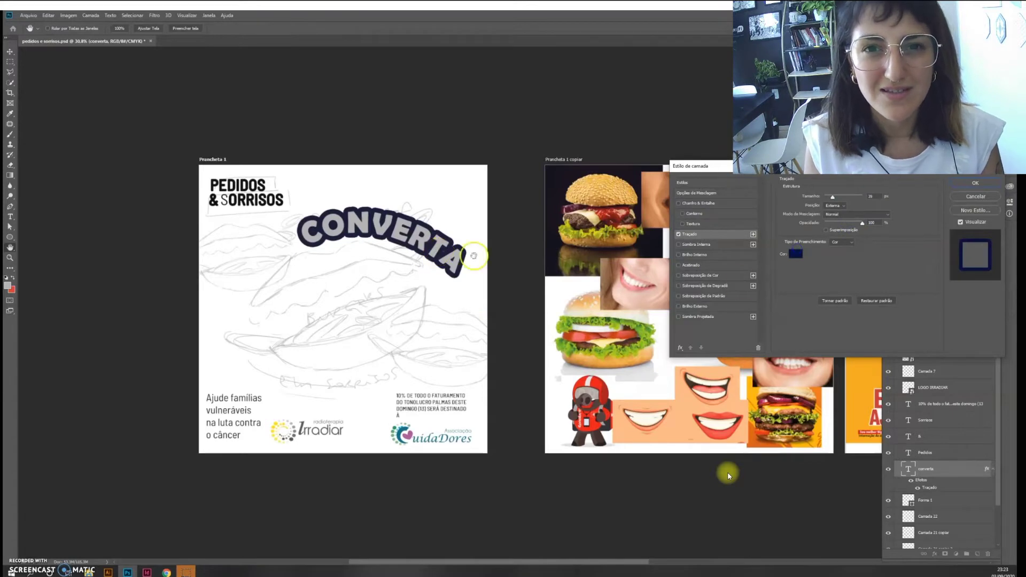
{"action": "left_click", "coordinate": [794, 254]}
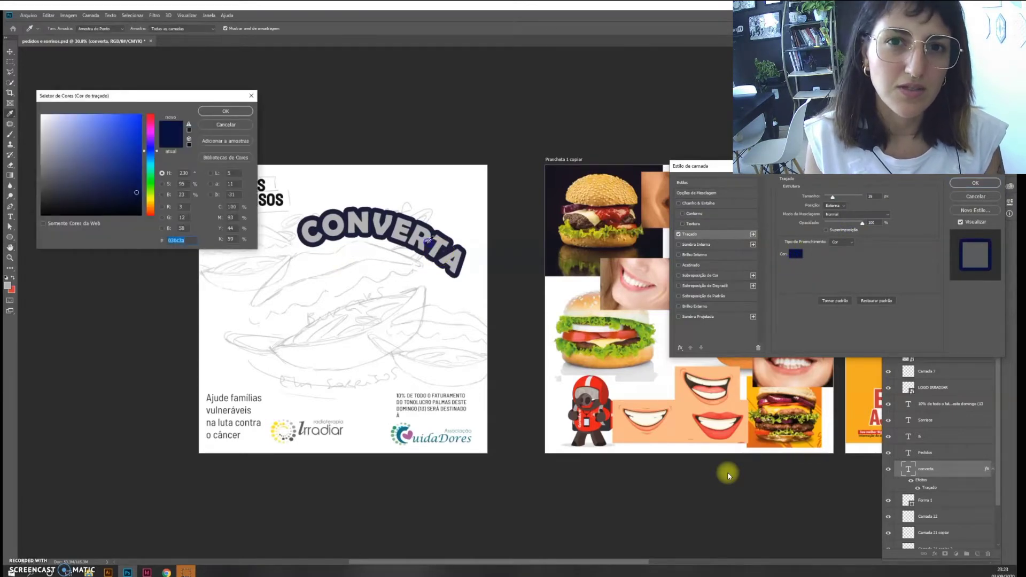
{"action": "left_click", "coordinate": [299, 241]}
{"action": "left_click", "coordinate": [225, 111]}
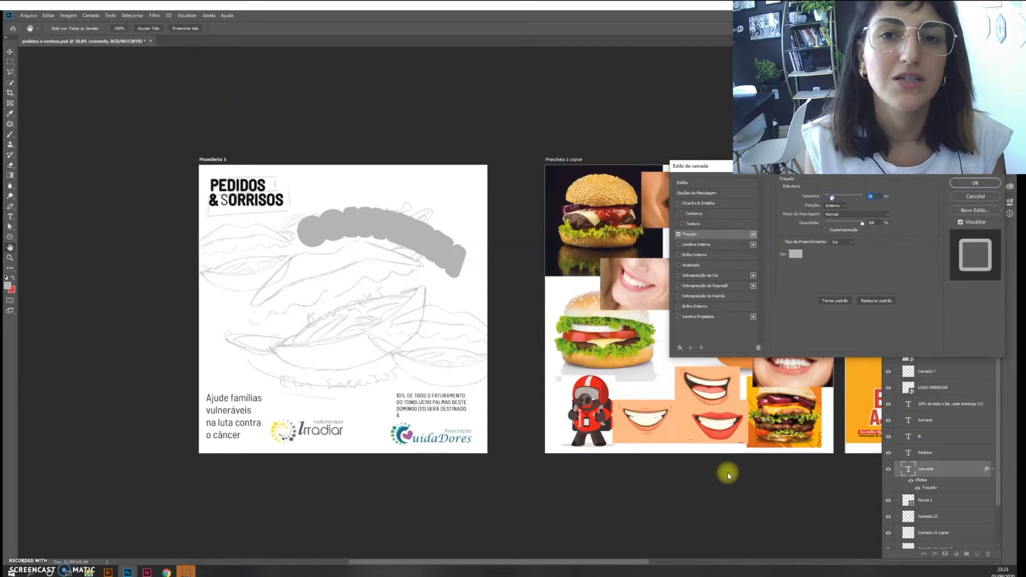
{"action": "left_click_drag", "start_coordinate": [830, 197], "coordinate": [830, 198]}
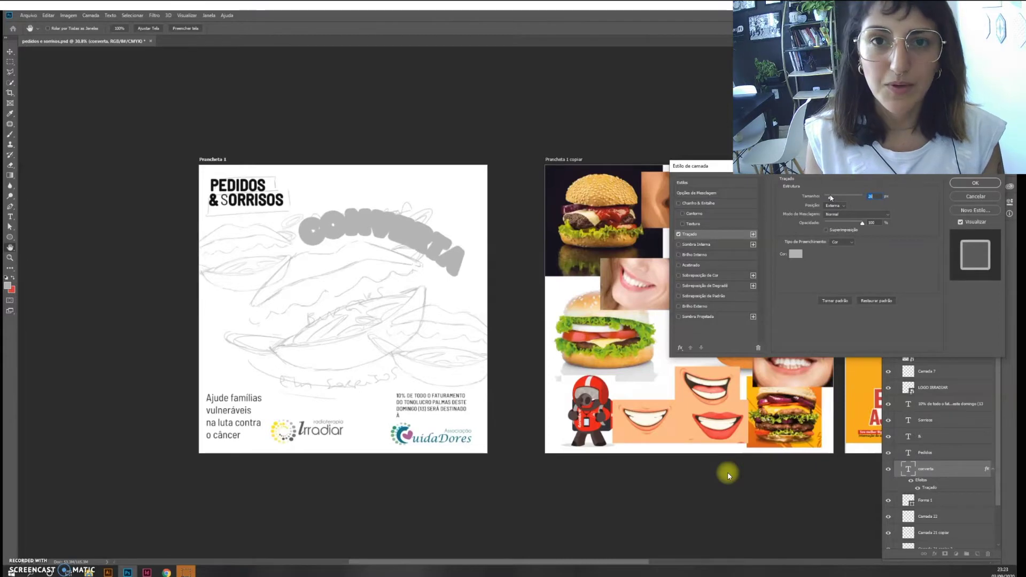
{"action": "left_click_drag", "start_coordinate": [830, 198], "coordinate": [830, 198]}
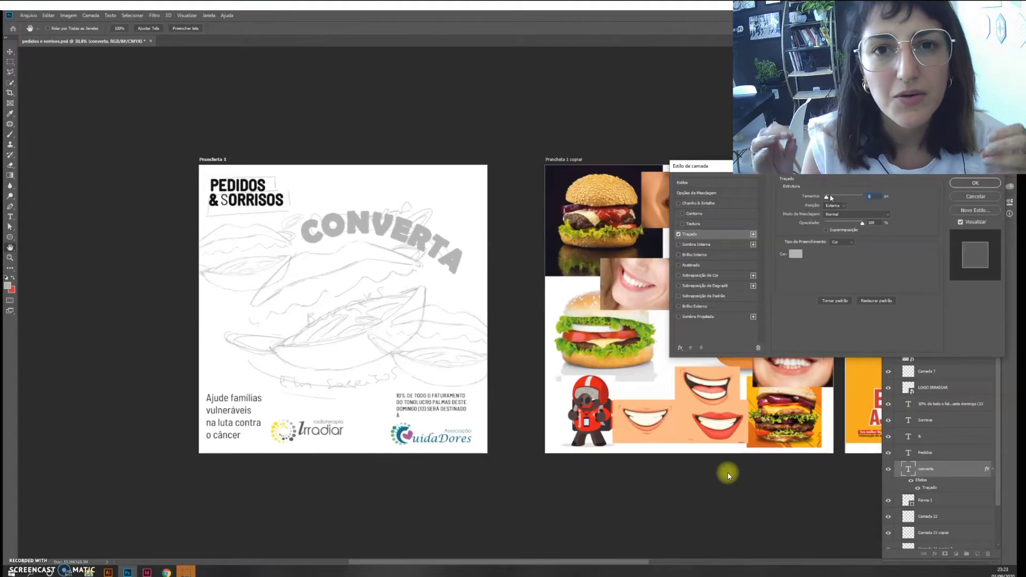
{"action": "left_click", "coordinate": [965, 187]}
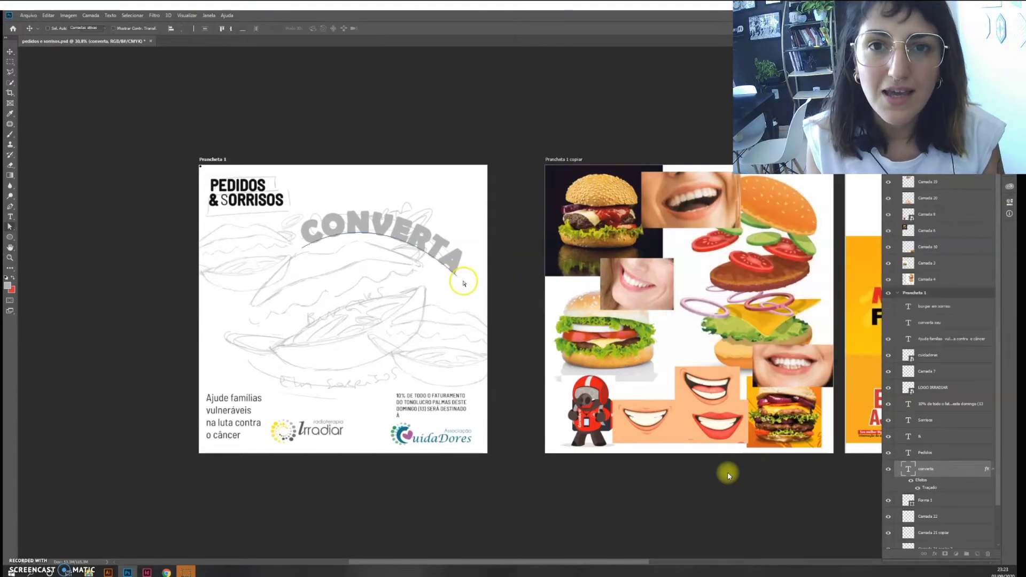
Reshape the "CONVERTA" text path with its end anchor and curve handle so the whole word arcs over the top bun.
{"action": "key", "text": "a"}
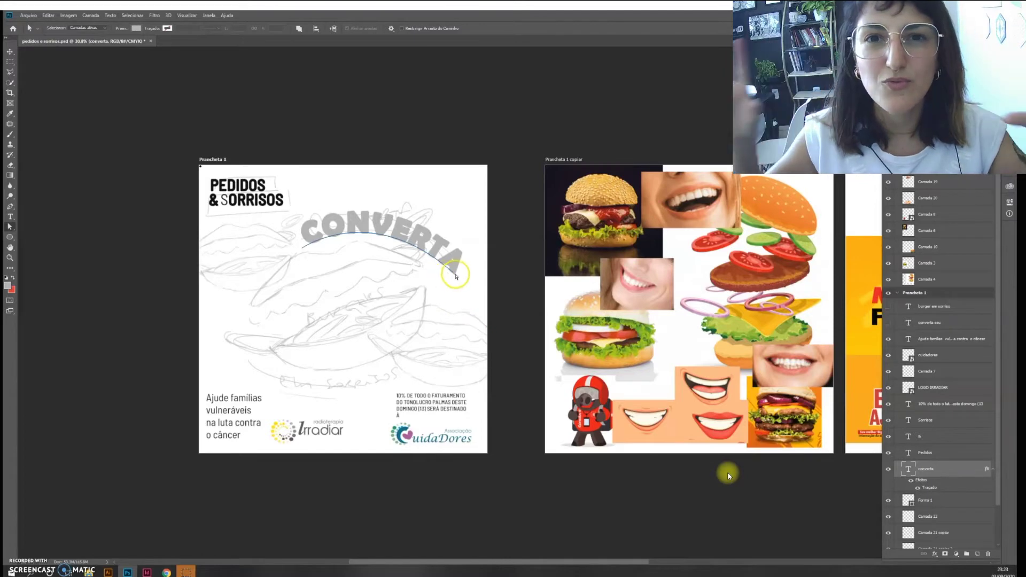
{"action": "left_click", "coordinate": [456, 276]}
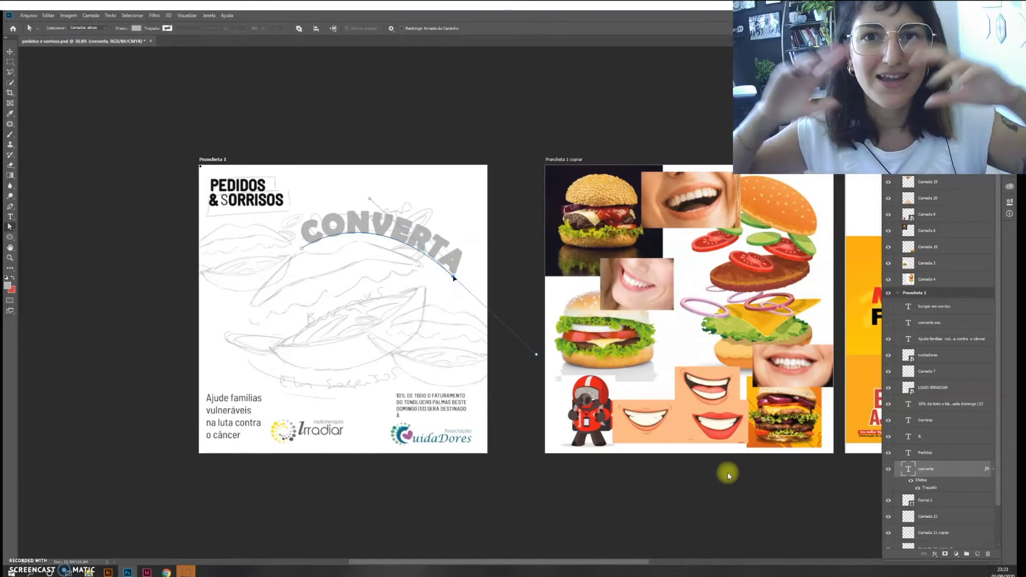
{"action": "left_click_drag", "start_coordinate": [457, 277], "coordinate": [454, 324]}
{"action": "left_click", "coordinate": [448, 268]}
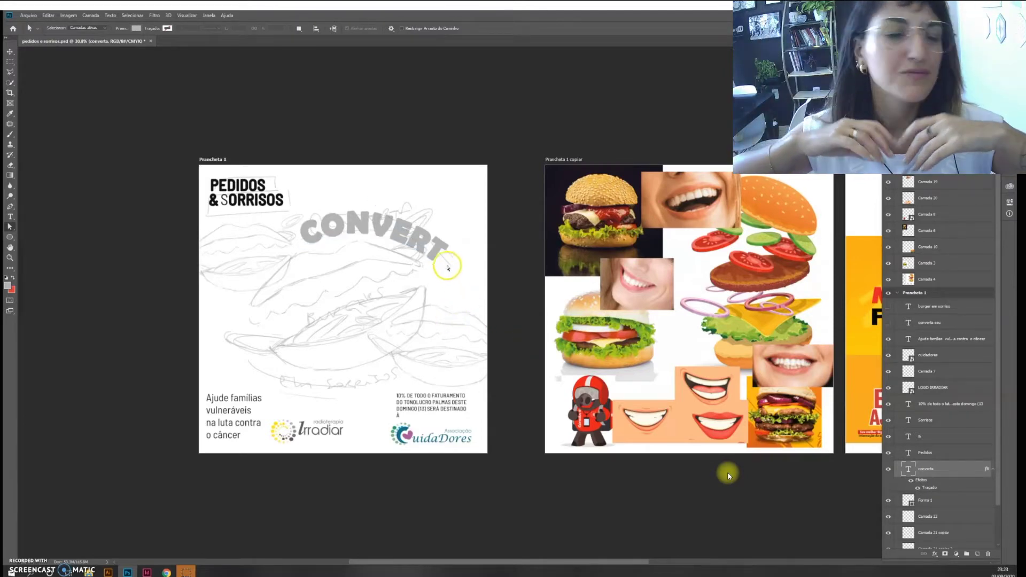
{"action": "left_click", "coordinate": [429, 244]}
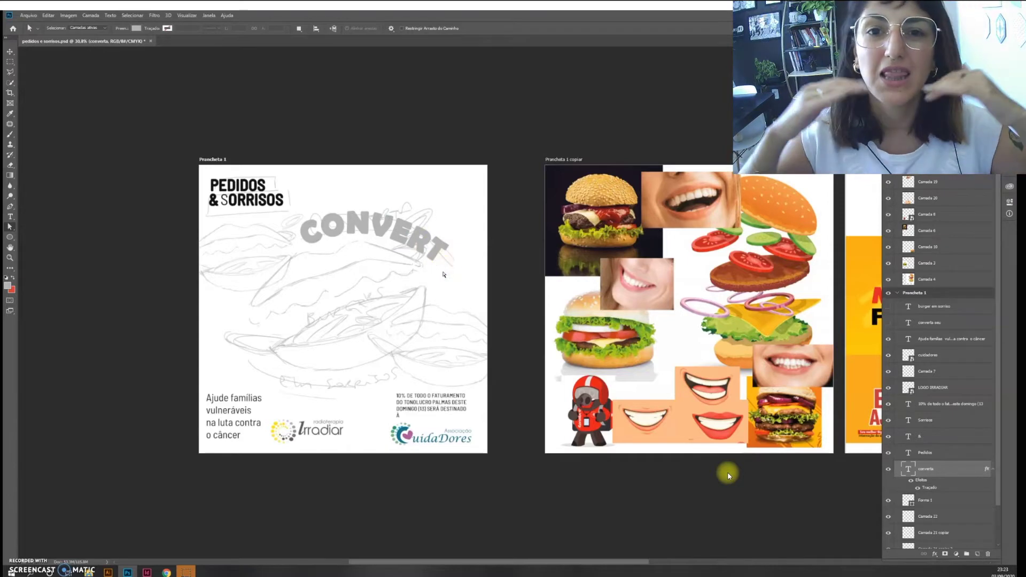
{"action": "left_click_drag", "start_coordinate": [438, 249], "coordinate": [453, 275]}
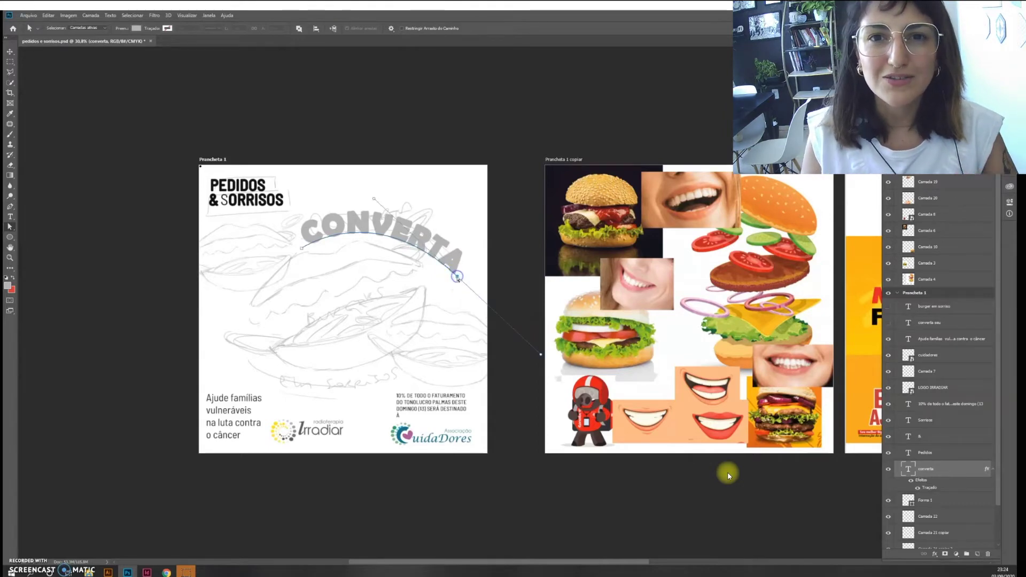
{"action": "left_click", "coordinate": [453, 280]}
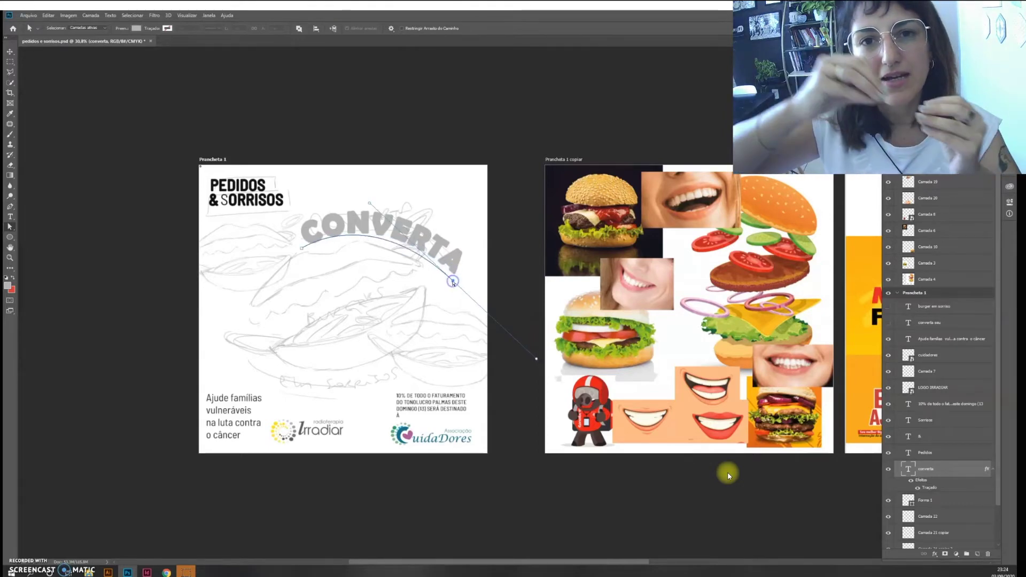
{"action": "left_click_drag", "start_coordinate": [453, 281], "coordinate": [456, 287]}
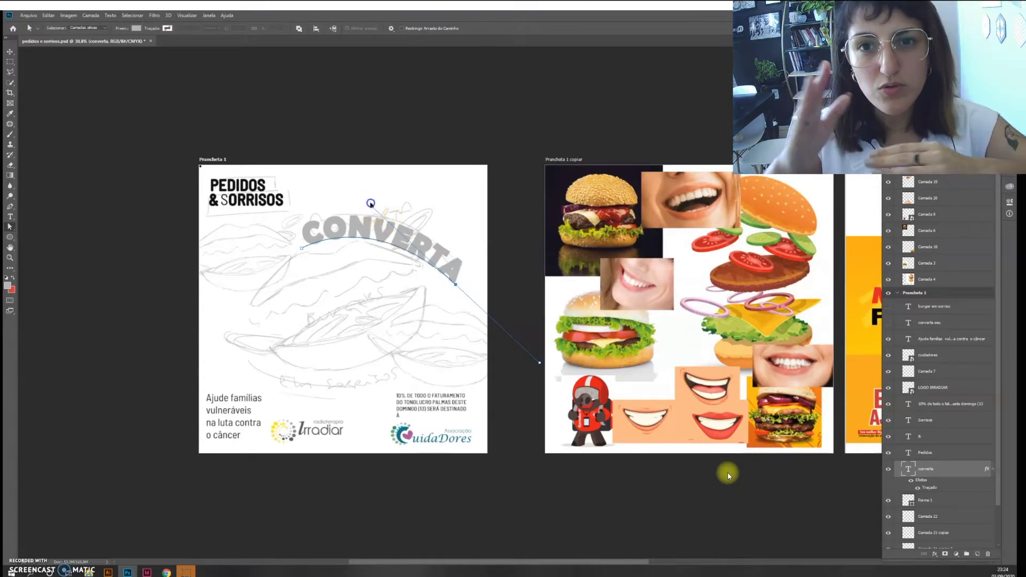
{"action": "left_click_drag", "start_coordinate": [370, 203], "coordinate": [370, 199]}
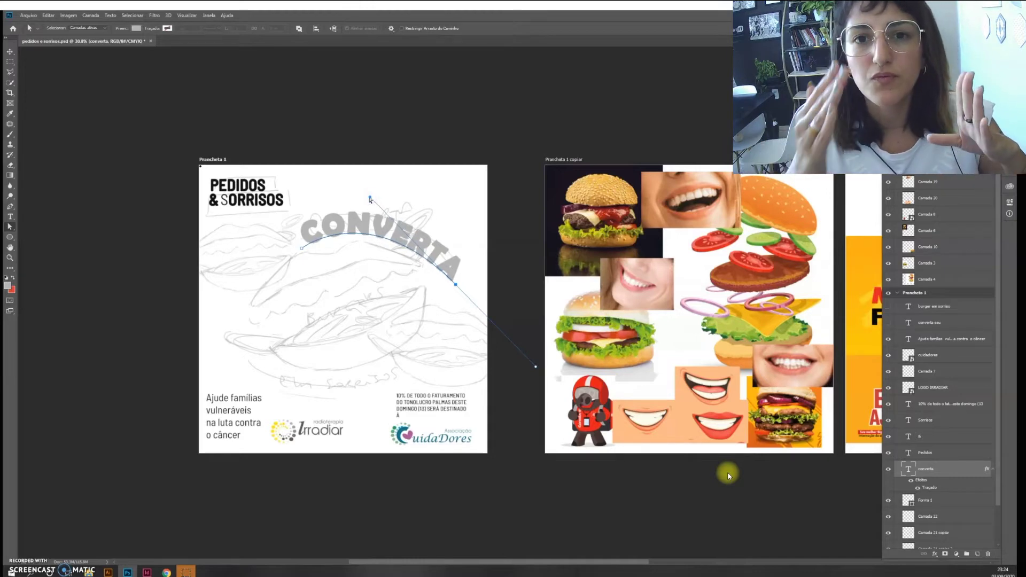
Duplicate the arched "CONVERTA" text layer and move the copy below the burger sketch on Prancheta 1.
{"action": "left_click", "coordinate": [428, 367]}
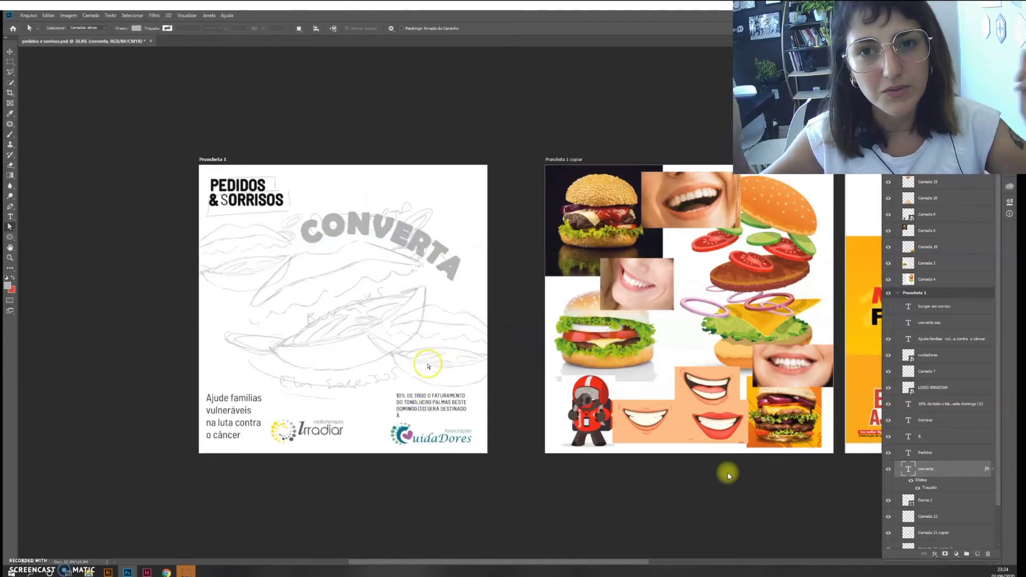
{"action": "key", "text": "v"}
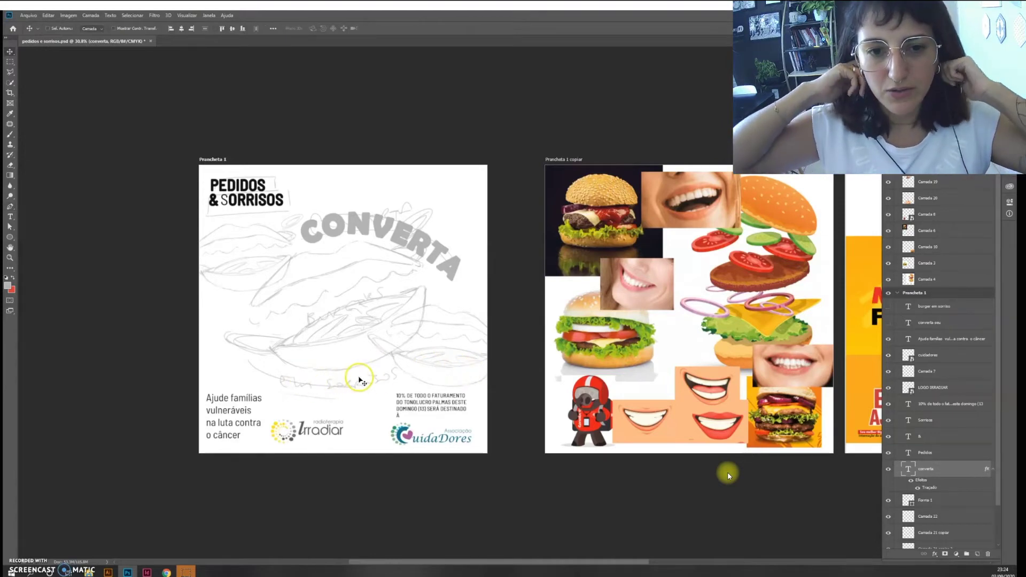
{"action": "key", "text": "ctrl+j"}
{"action": "left_click_drag", "start_coordinate": [422, 267], "coordinate": [398, 389]}
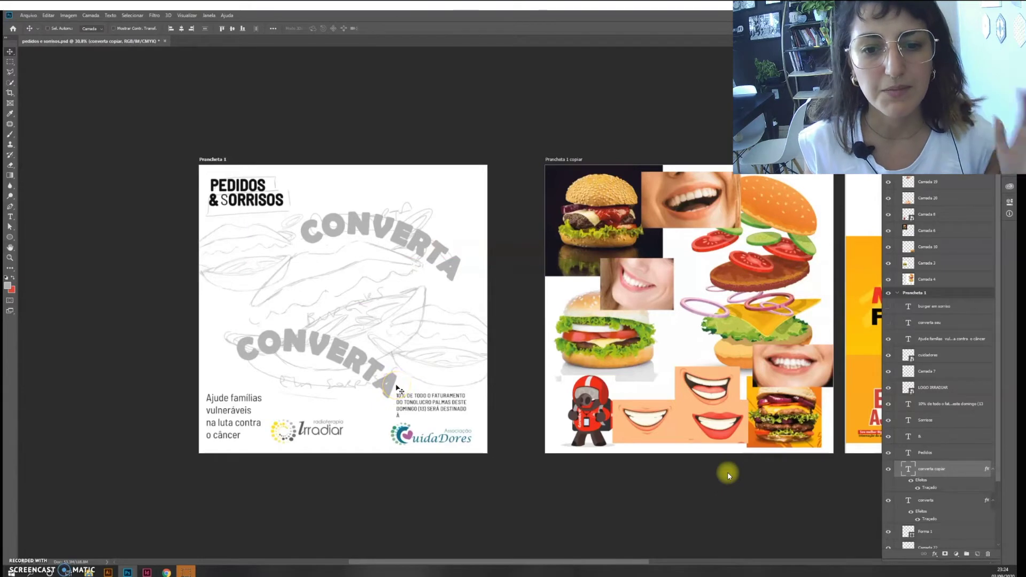
Try to bend the lower "CONVERTA" copy's text path into a downward curve by pulling its curve handles.
{"action": "key", "text": "a"}
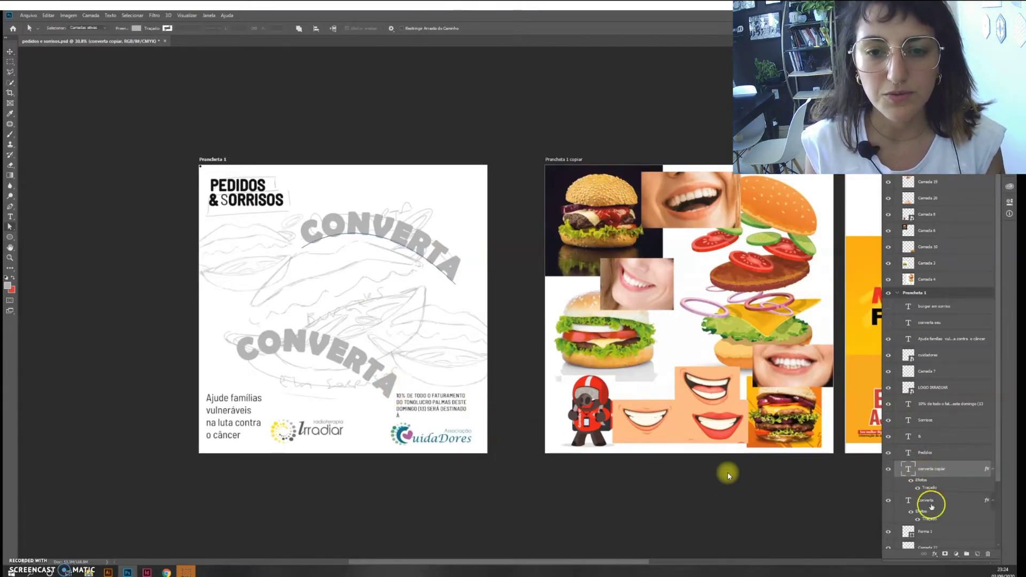
{"action": "left_click", "coordinate": [892, 502]}
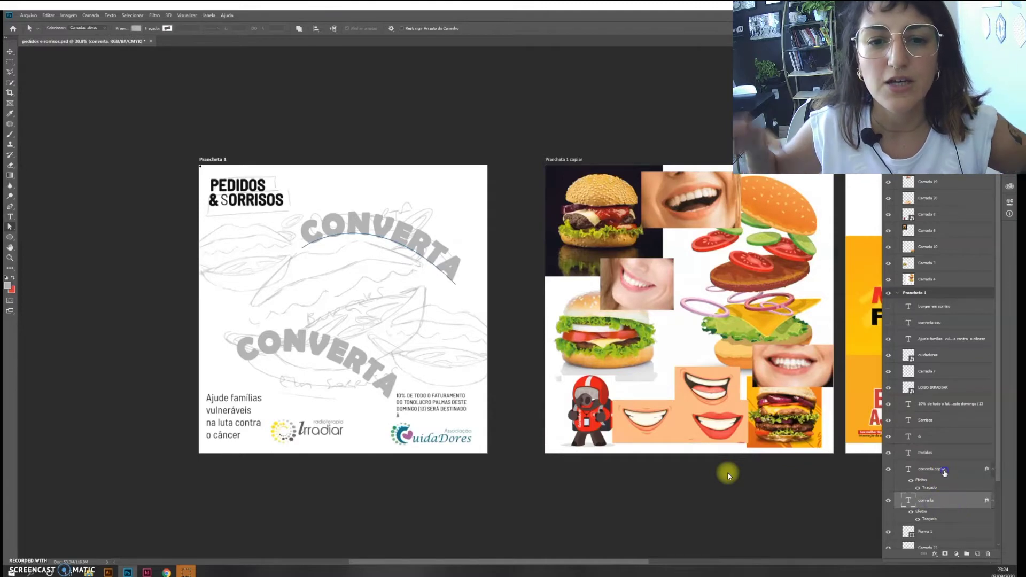
{"action": "left_click", "coordinate": [944, 473]}
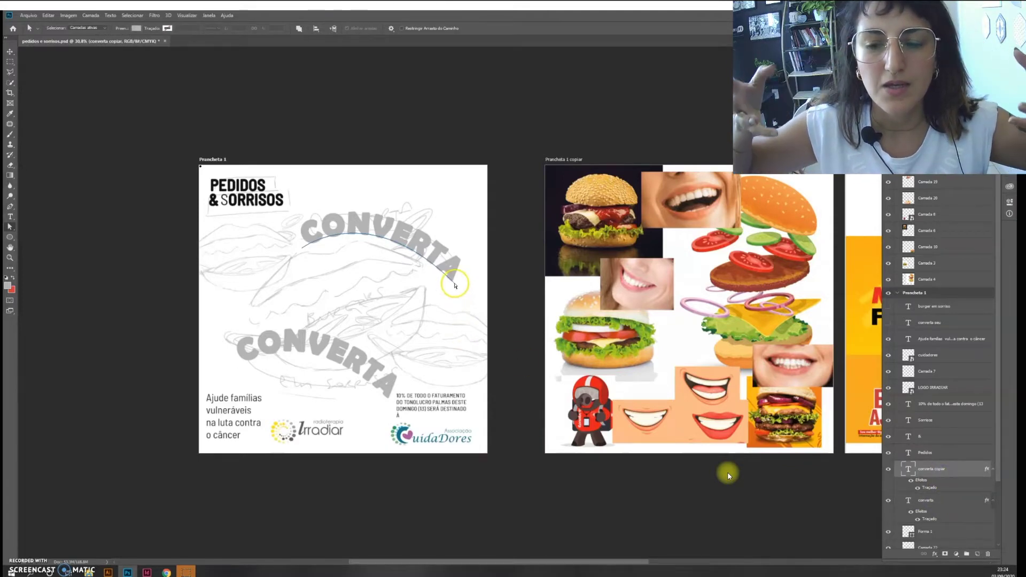
{"action": "left_click", "coordinate": [940, 504]}
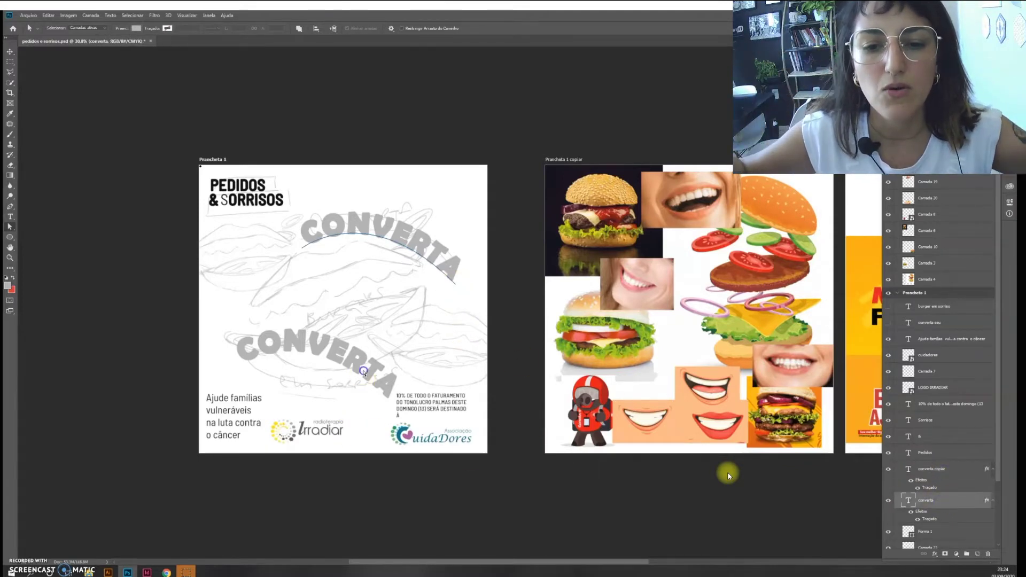
{"action": "left_click", "coordinate": [925, 473]}
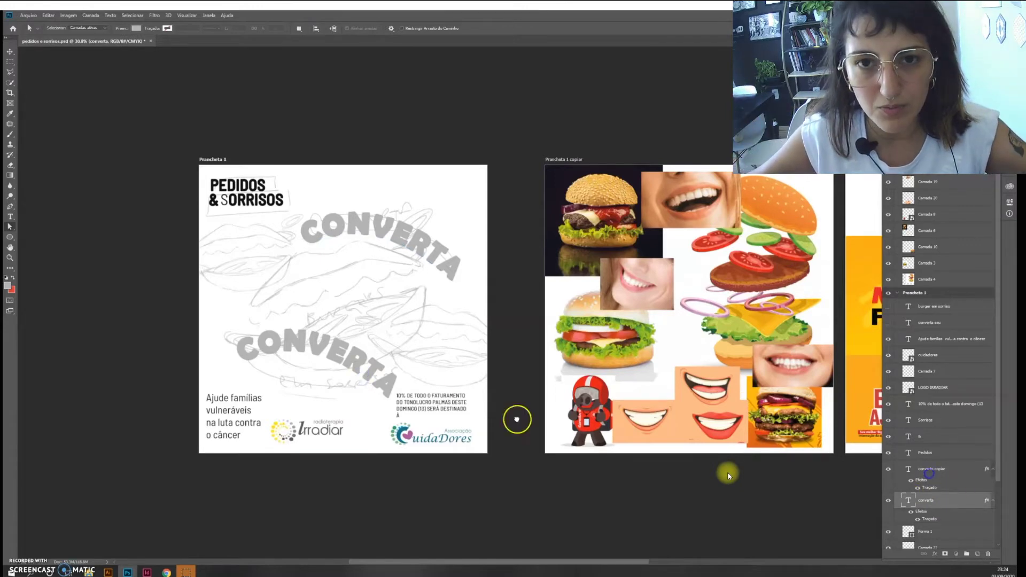
{"action": "key", "text": "ctrl+z"}
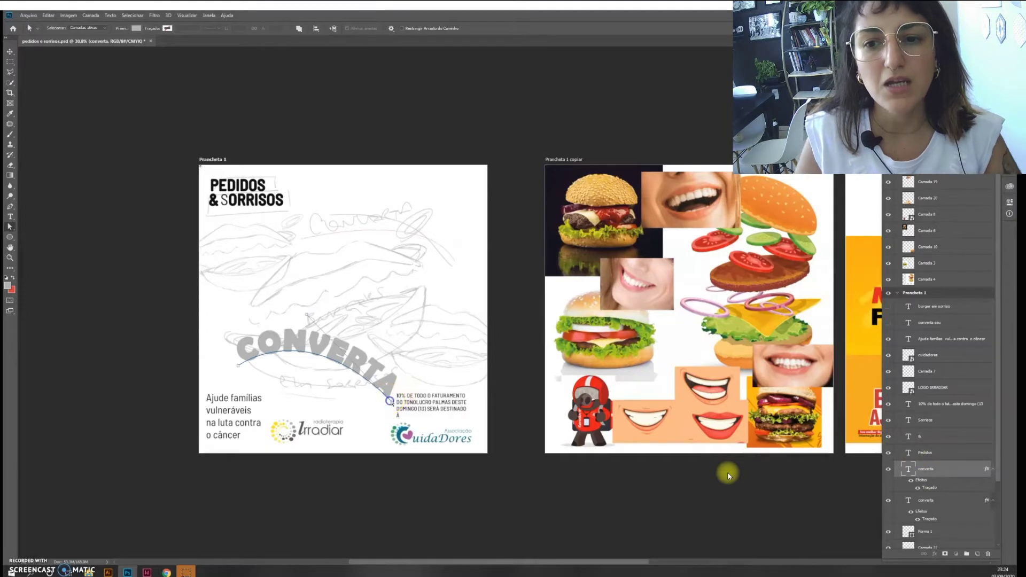
{"action": "left_click_drag", "start_coordinate": [291, 314], "coordinate": [309, 317]}
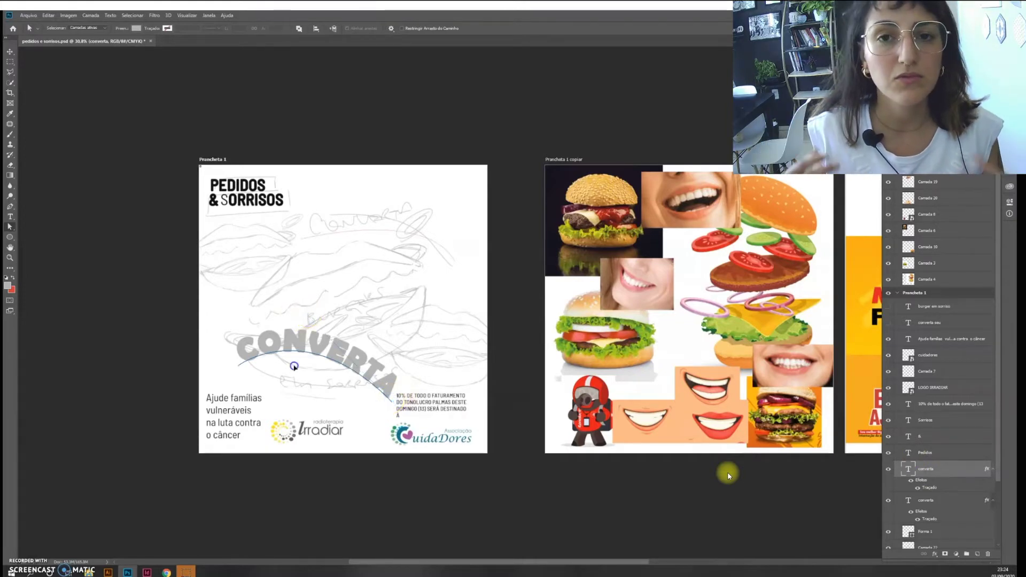
{"action": "left_click_drag", "start_coordinate": [295, 399], "coordinate": [342, 366]}
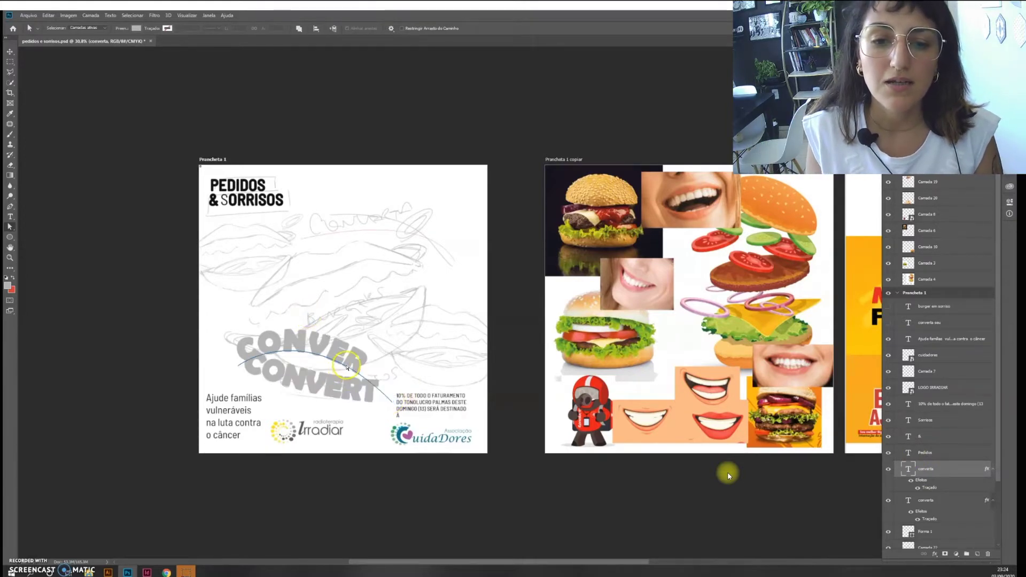
{"action": "left_click_drag", "start_coordinate": [401, 404], "coordinate": [393, 404]}
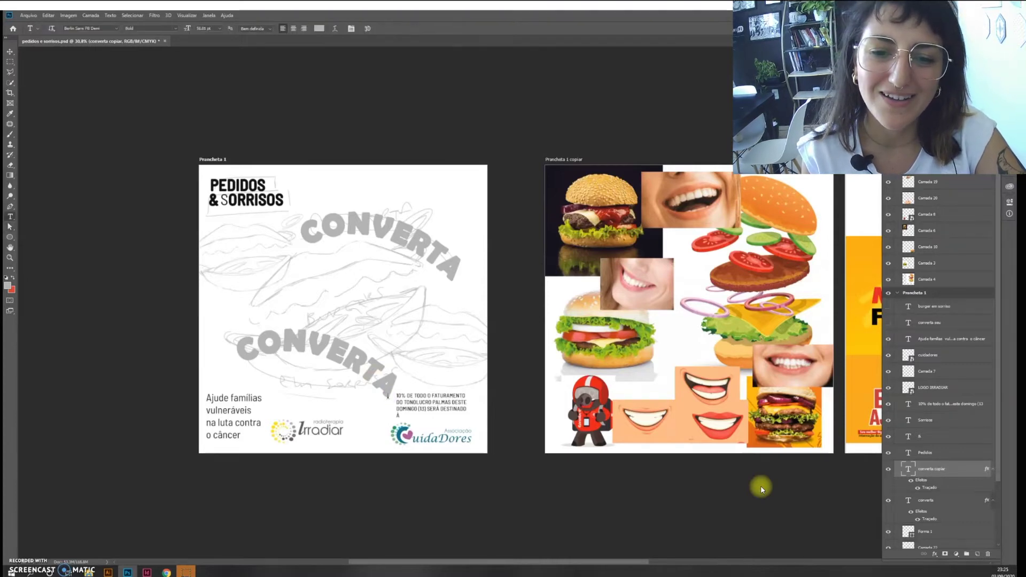
Reverse the arc of the lower "CONVERTA" copy's text path so it dips like a smile under the sketch.
{"action": "left_click", "coordinate": [387, 400]}
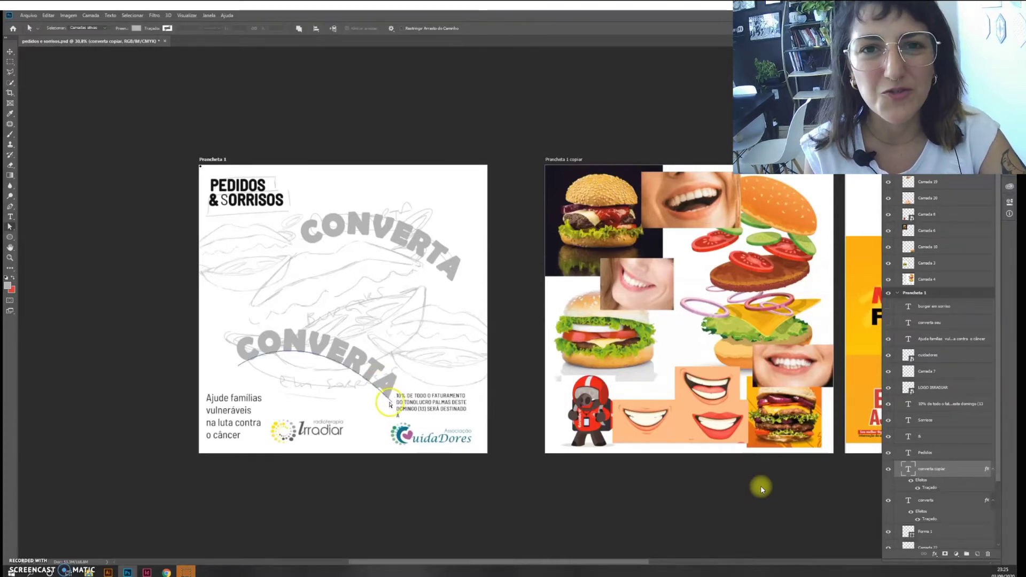
{"action": "mouse_move", "coordinate": [294, 321]}
{"action": "left_mouse_down"}
{"action": "mouse_move", "coordinate": [306, 316]}
{"action": "mouse_move", "coordinate": [332, 369]}
{"action": "mouse_move", "coordinate": [299, 390]}
{"action": "mouse_move", "coordinate": [287, 419]}
{"action": "left_mouse_up"}
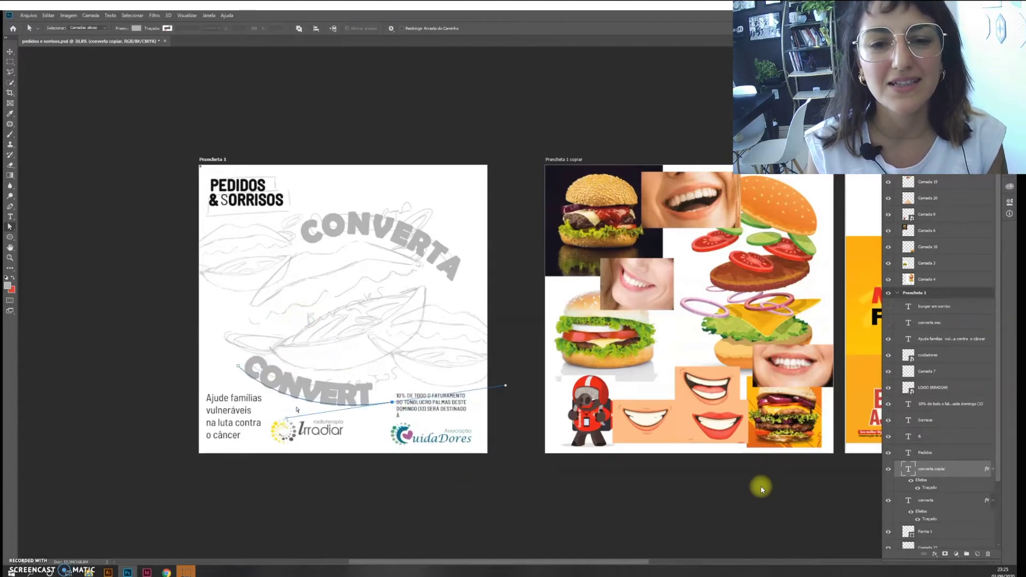
Replace the lower curved lettering with "em sorrisos" and save the document.
{"action": "key", "text": "t"}
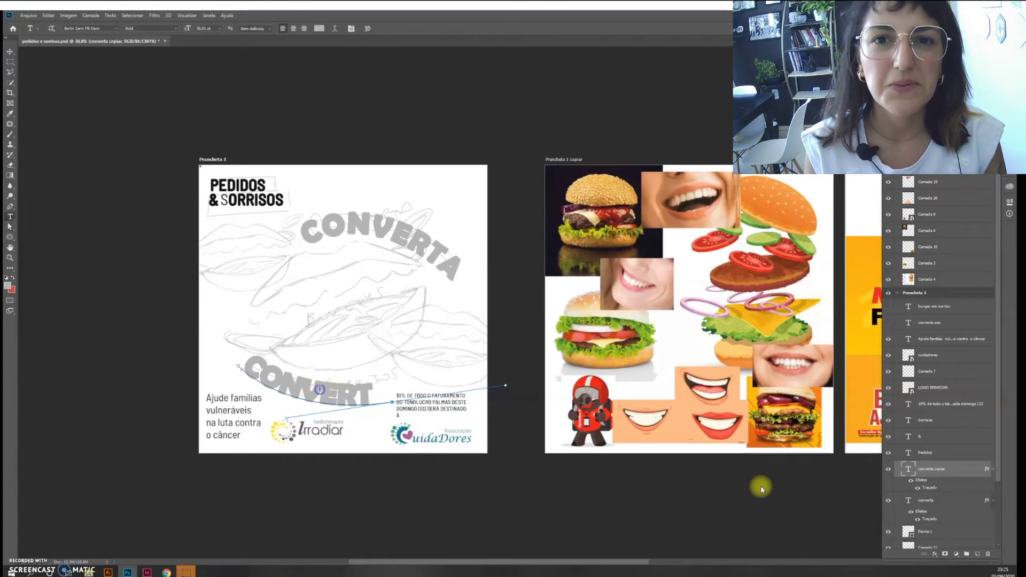
{"action": "double_click", "coordinate": [319, 389]}
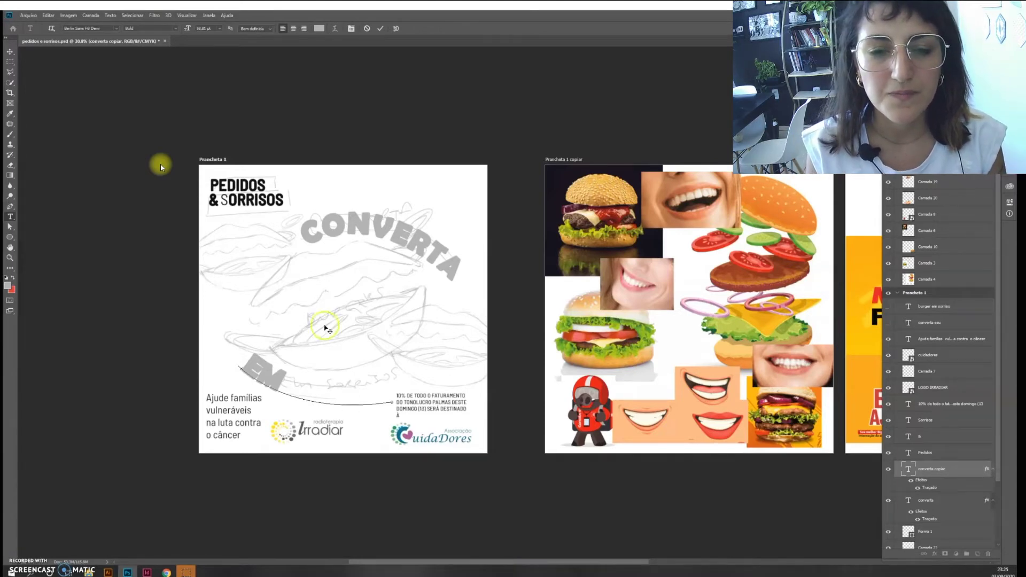
{"action": "left_click", "coordinate": [10, 52]}
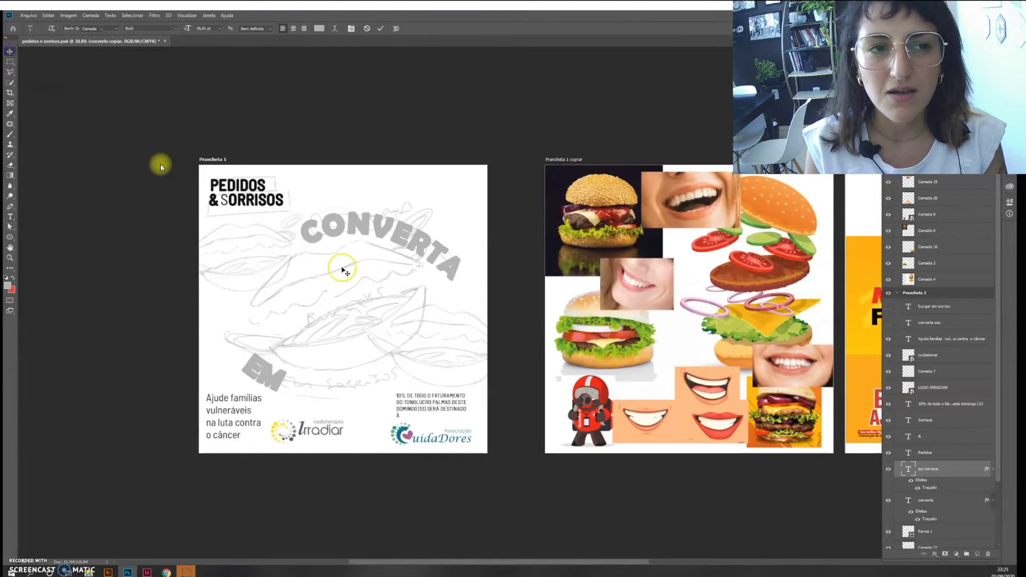
{"action": "key", "text": "ctrl+s"}
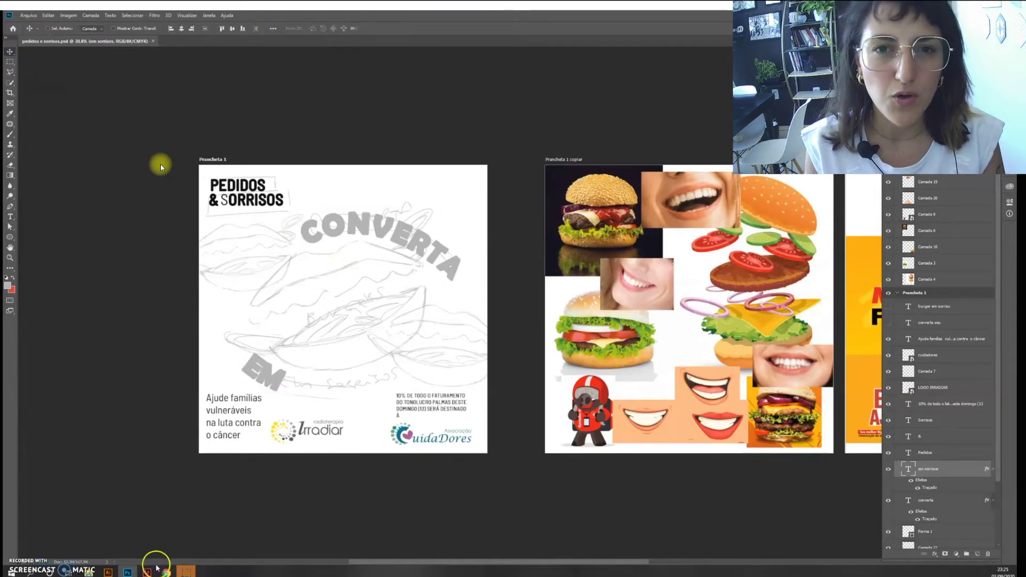
{"action": "left_click", "coordinate": [147, 572]}
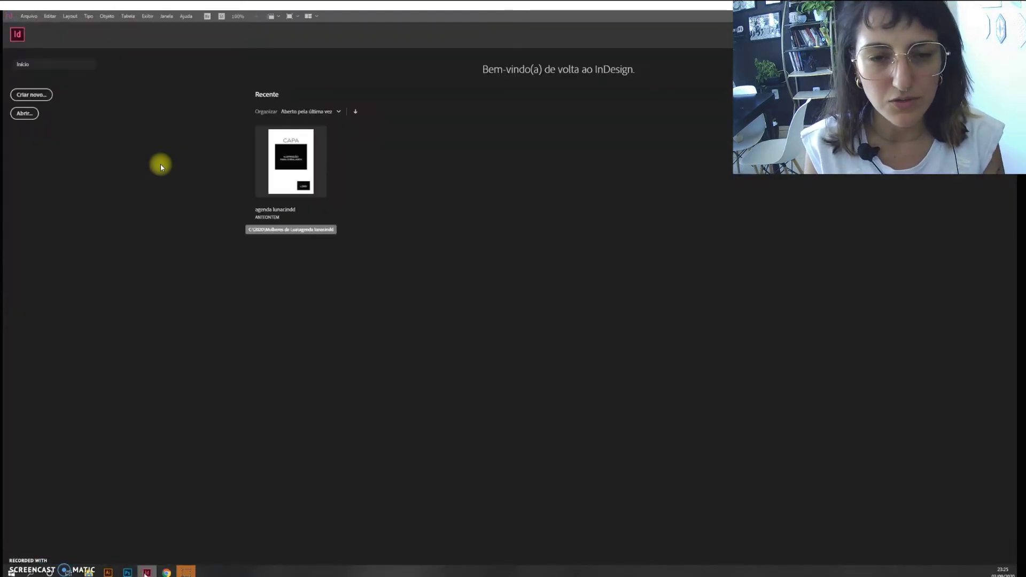
{"action": "right_click", "coordinate": [146, 572]}
{"action": "left_click", "coordinate": [146, 567]}
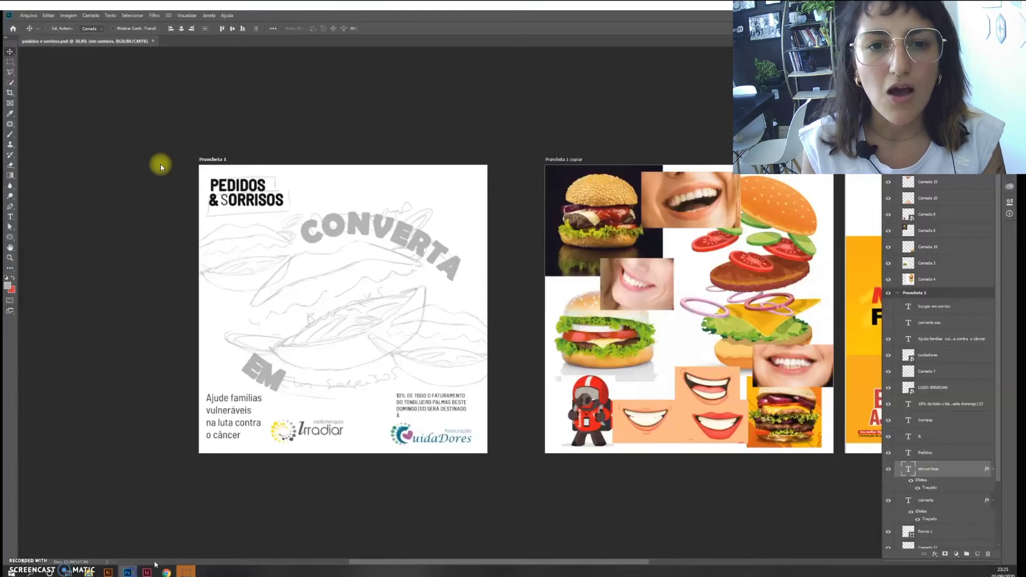
Nudge the "em sorrisos" lettering slightly up and to the left on Prancheta 1.
{"action": "left_click_drag", "start_coordinate": [324, 389], "coordinate": [318, 384]}
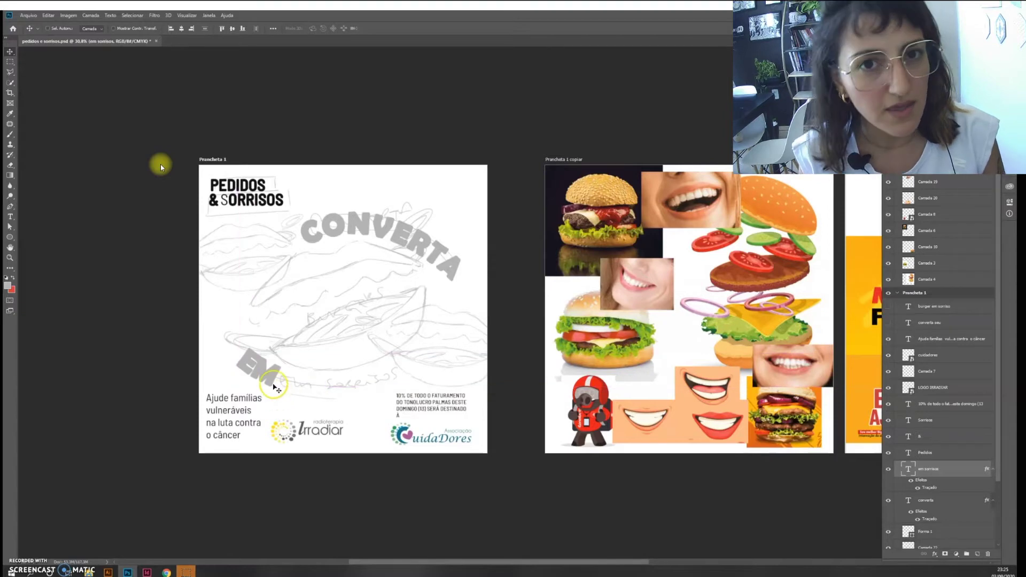
{"action": "key", "text": "t"}
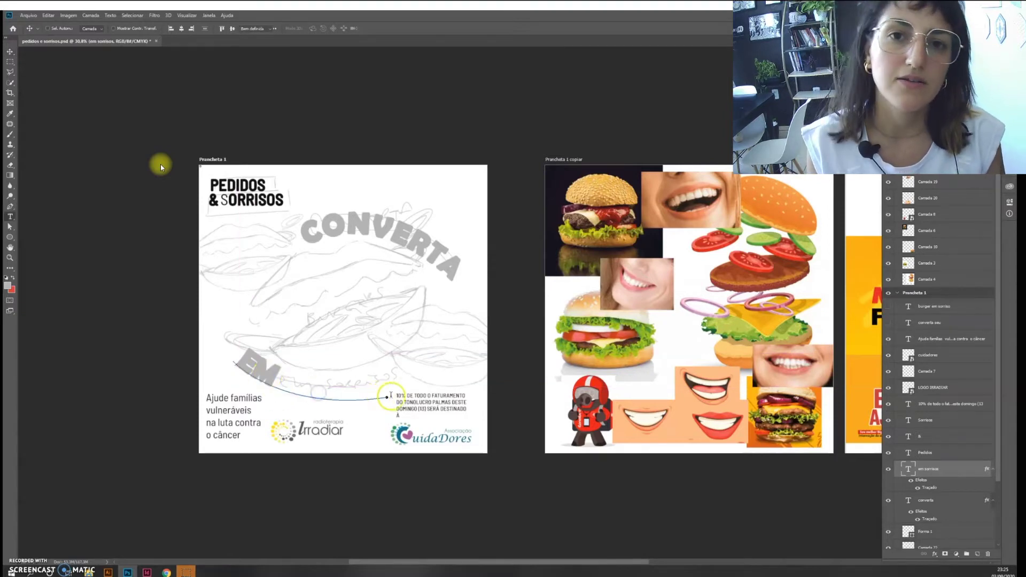
{"action": "left_click", "coordinate": [388, 396]}
{"action": "type", "text": "A"}
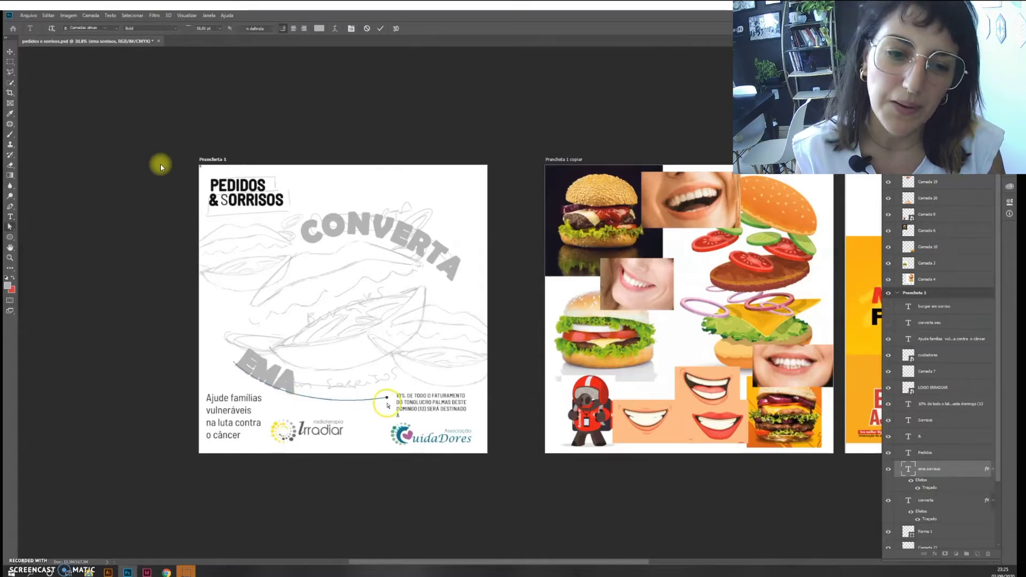
{"action": "key", "text": "ctrl+z"}
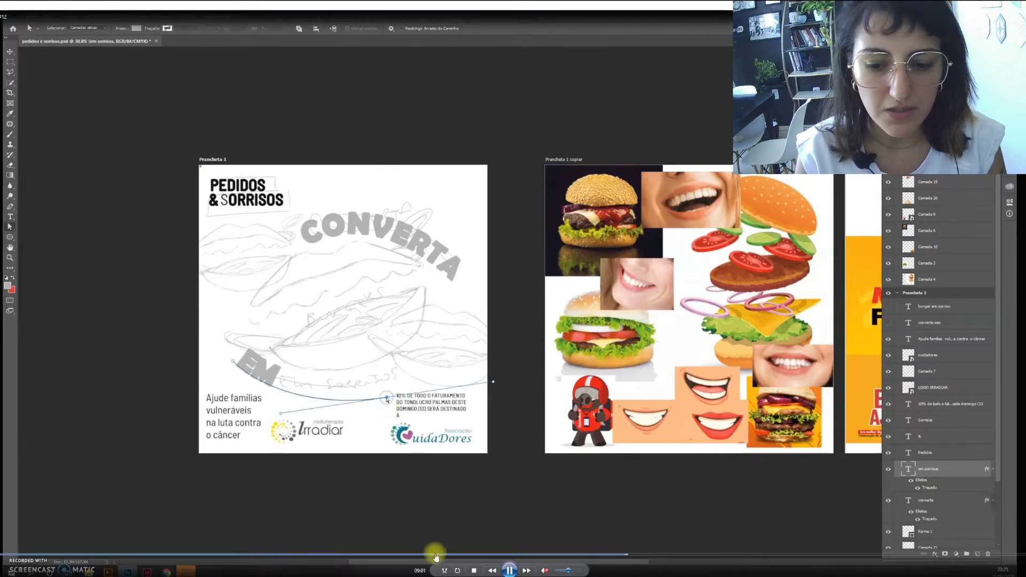
Skip forward through the recorded working session to review the slogan lettering's progress and the brand manual PDF import.
{"action": "left_click", "coordinate": [676, 554]}
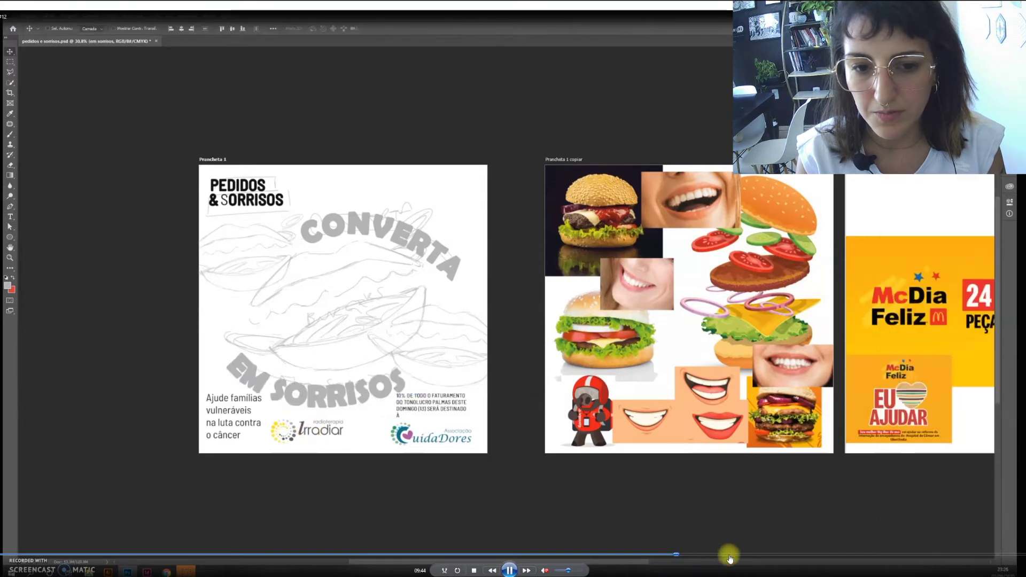
{"action": "left_click", "coordinate": [746, 554]}
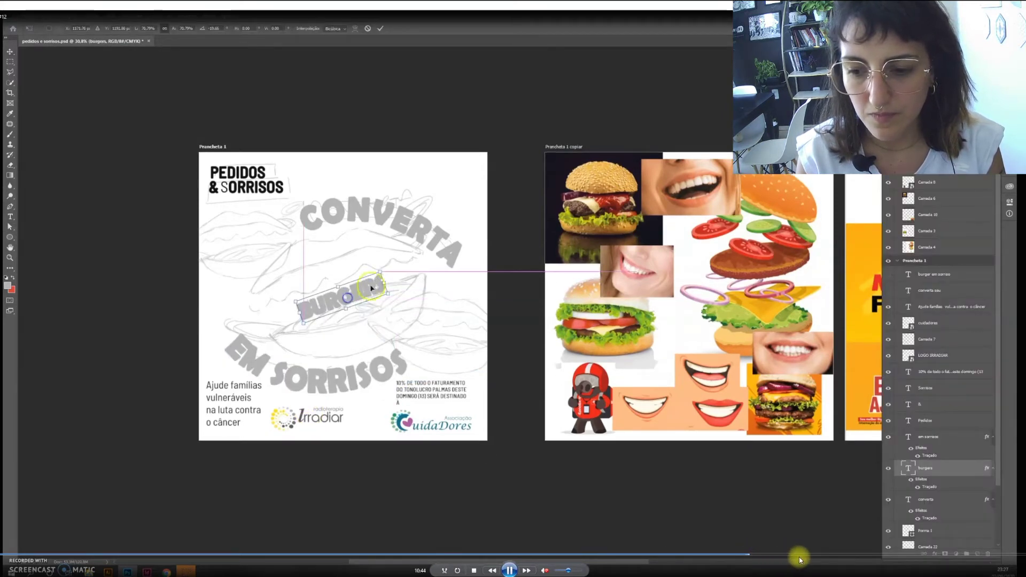
{"action": "left_click", "coordinate": [846, 554]}
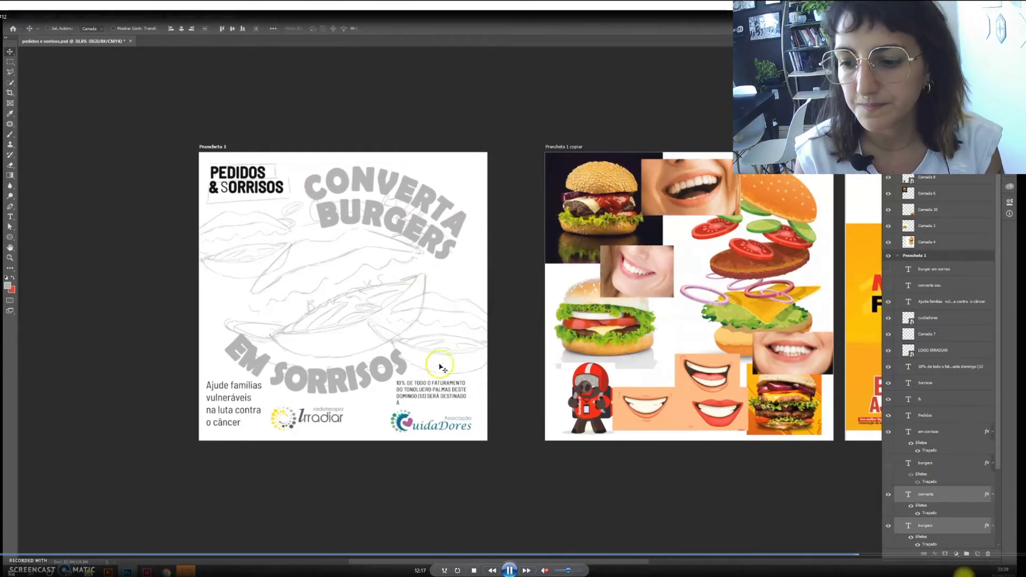
{"action": "left_click", "coordinate": [882, 555]}
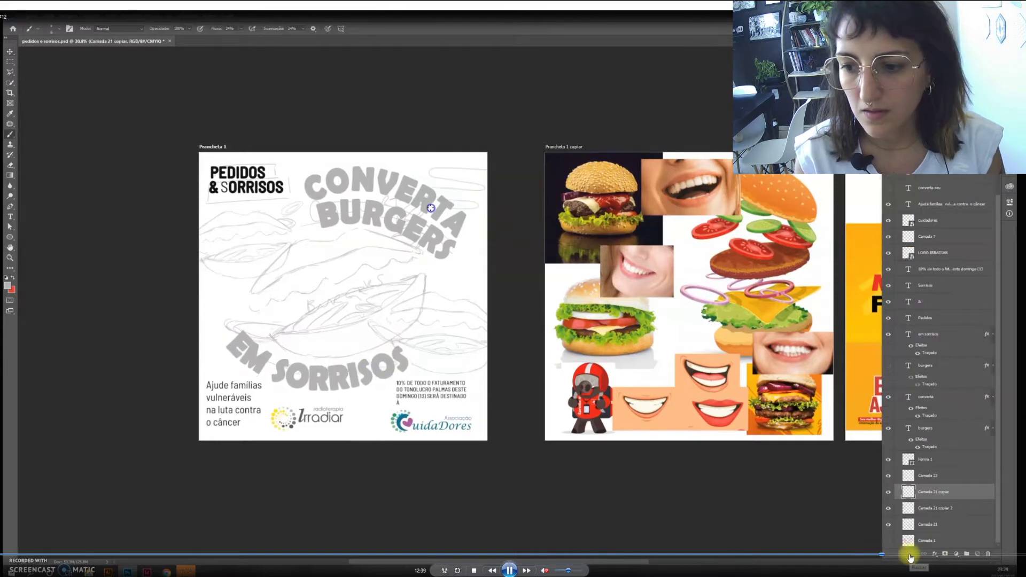
{"action": "left_click", "coordinate": [910, 556]}
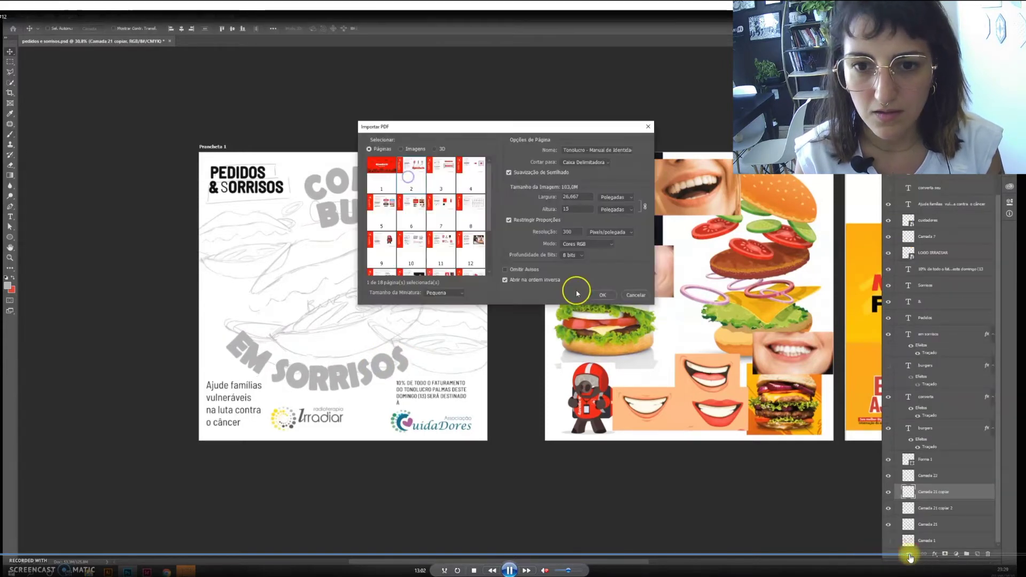
{"action": "left_click", "coordinate": [894, 554]}
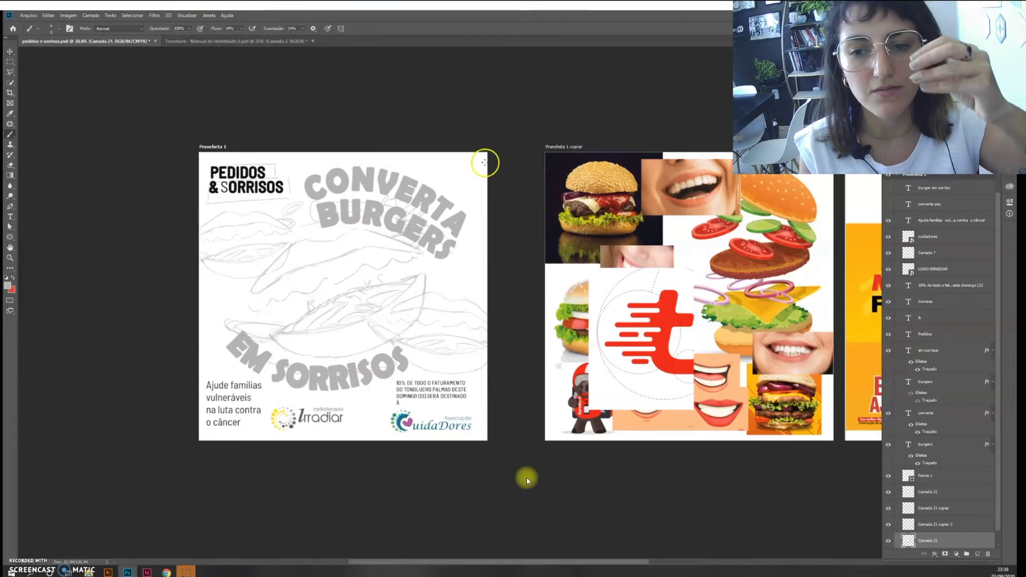
Brush a sketch stroke in the upper right corner of Prancheta 1 on the Camada 21 layer.
{"action": "left_click_drag", "start_coordinate": [481, 162], "coordinate": [435, 169]}
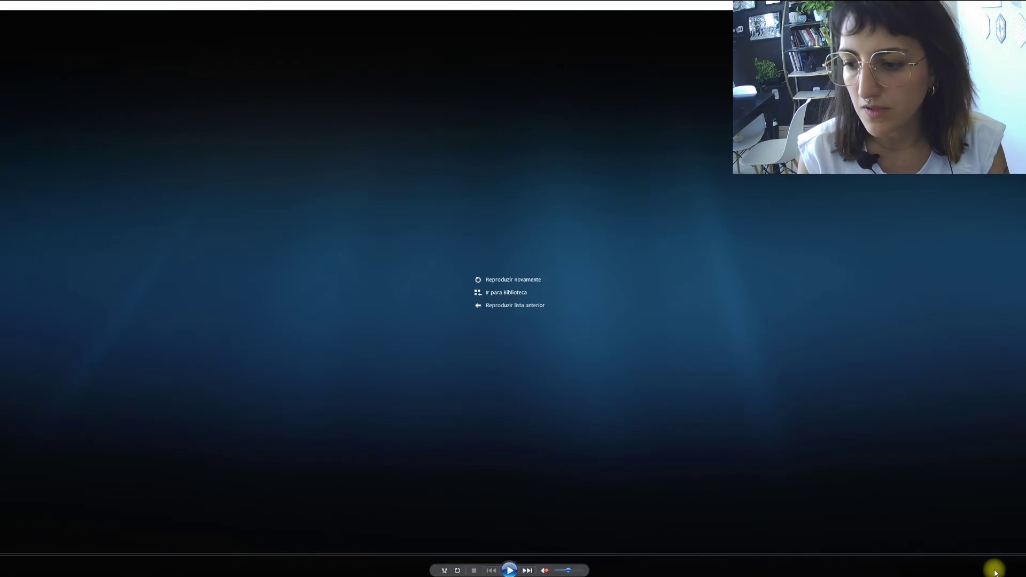
Switch to Bridge and open rascunhos.psd from the Tonolucro folder in a maximized Photoshop window, leaving its missing RGB profile as is.
{"action": "key", "text": "alt+Tab"}
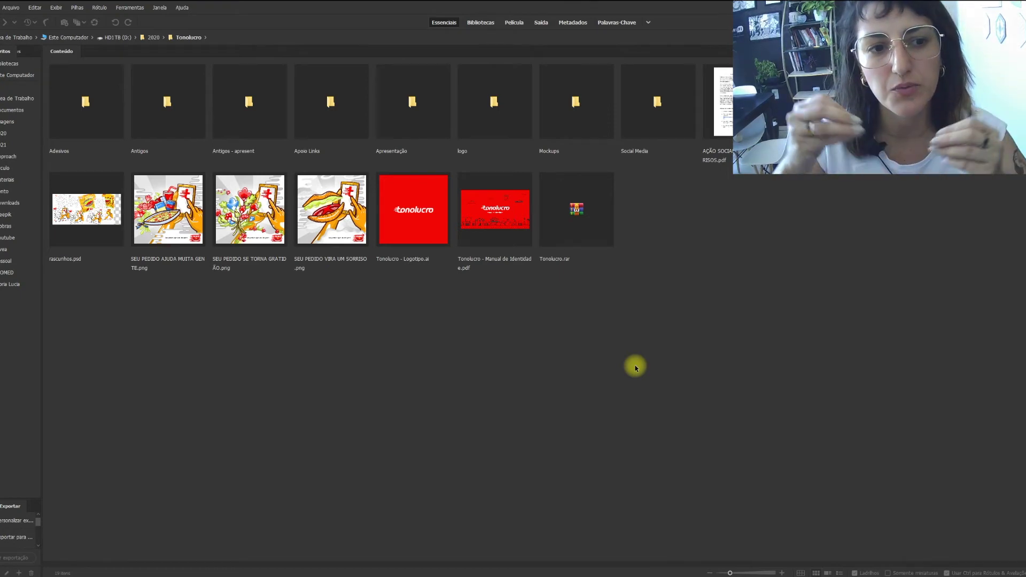
{"action": "double_click", "coordinate": [118, 212]}
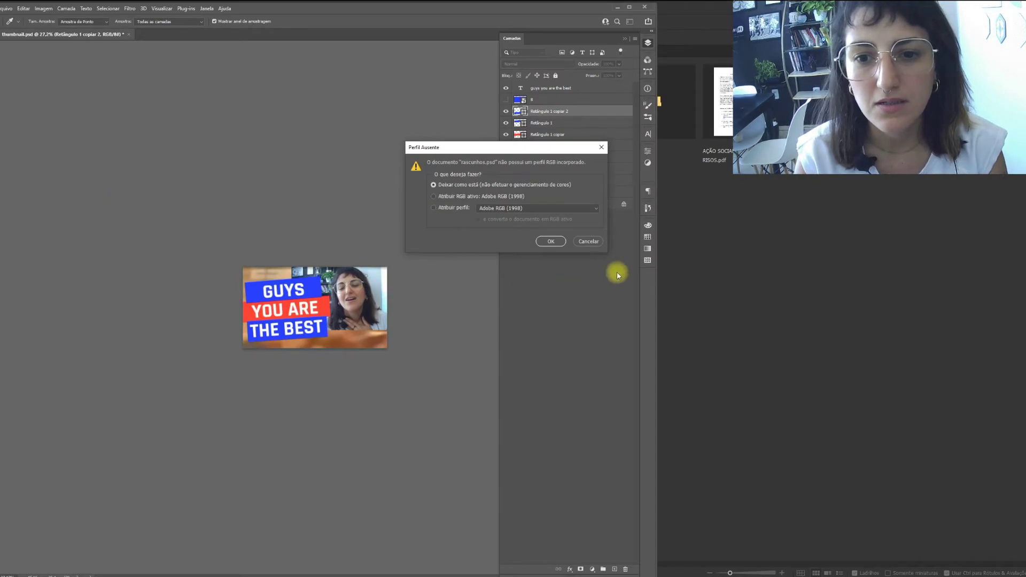
{"action": "left_click", "coordinate": [550, 241]}
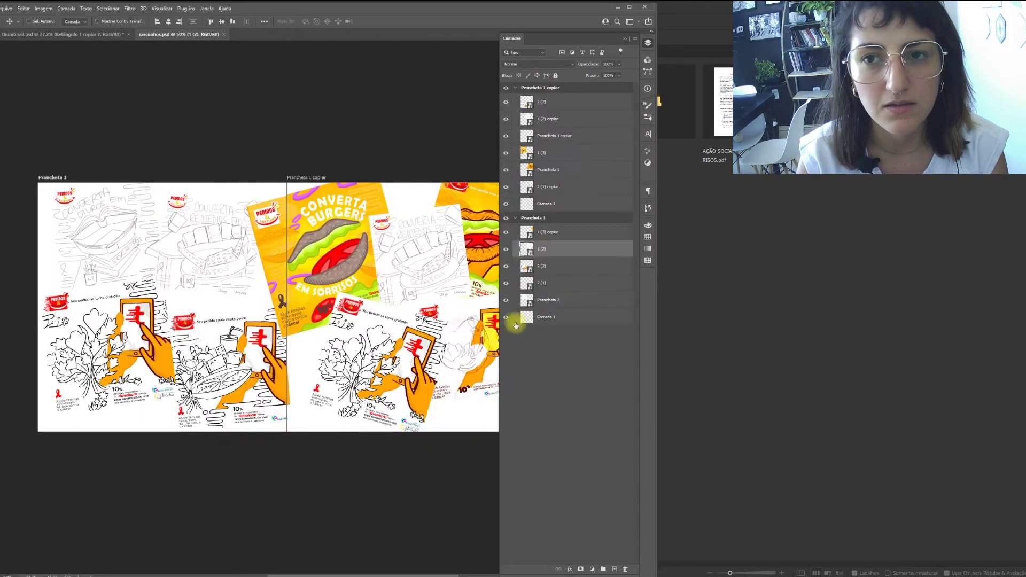
{"action": "left_click", "coordinate": [629, 7]}
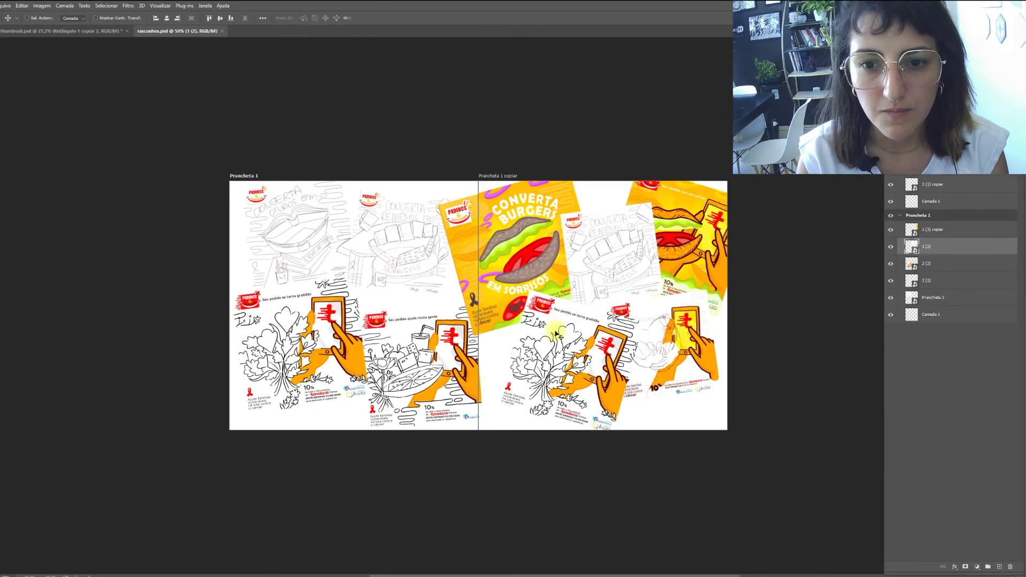
Look over the sketches and drafts across both artboards of rascunhos.psd.
{"action": "key", "text": "z"}
{"action": "left_click", "coordinate": [570, 341]}
{"action": "key", "text": "v"}
{"action": "scroll", "coordinate": [569, 341], "scroll_direction": "up", "scroll_amount": 2}
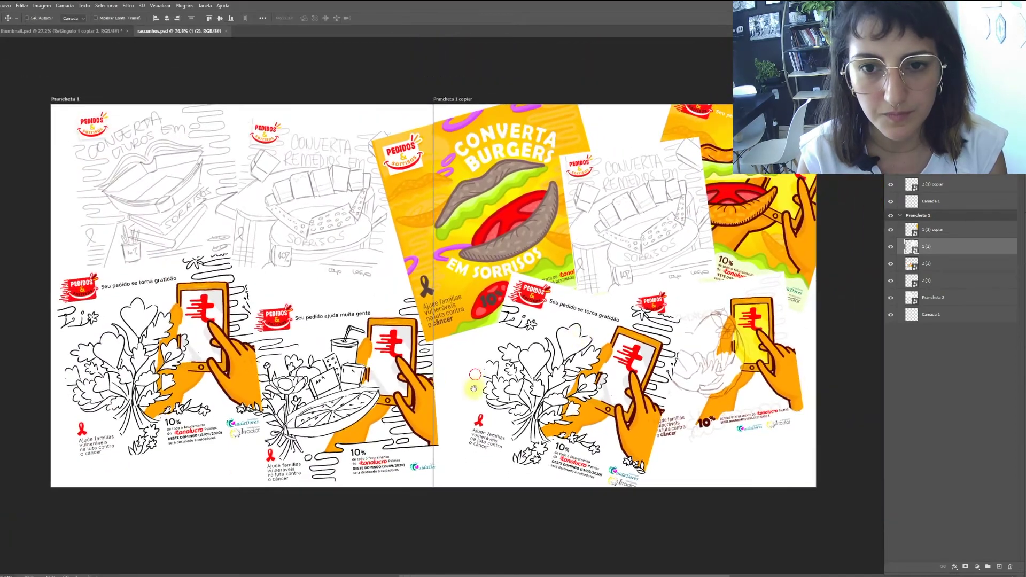
{"action": "left_click_drag", "start_coordinate": [504, 346], "coordinate": [514, 349]}
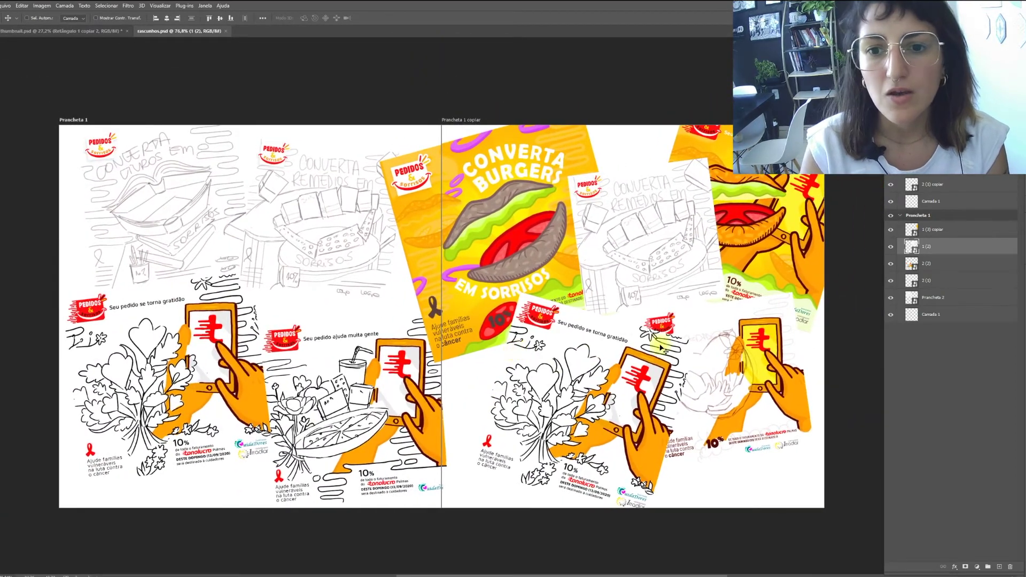
{"action": "left_click_drag", "start_coordinate": [621, 313], "coordinate": [621, 319]}
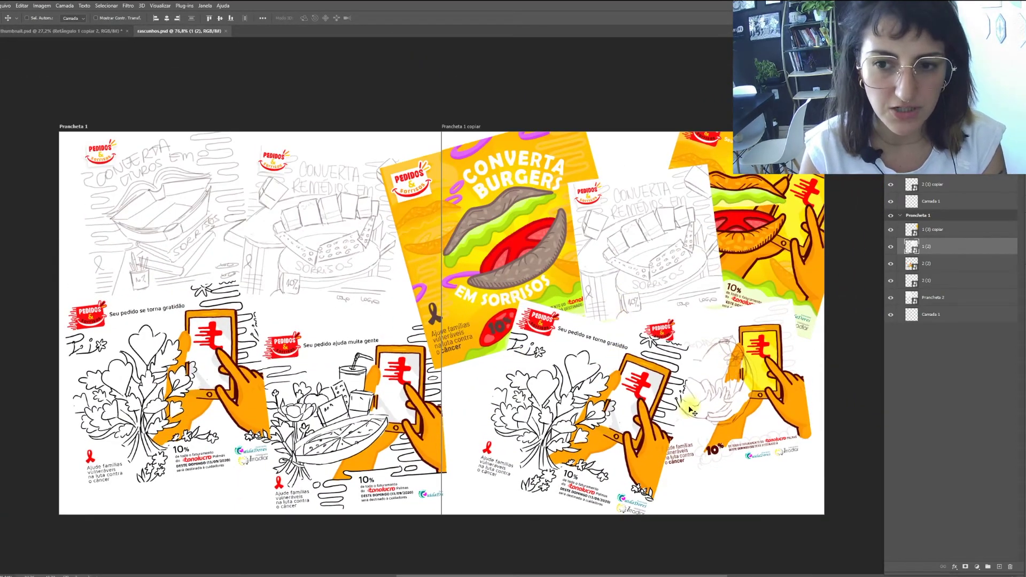
{"action": "left_click_drag", "start_coordinate": [105, 240], "coordinate": [98, 238]}
{"action": "key", "text": "z"}
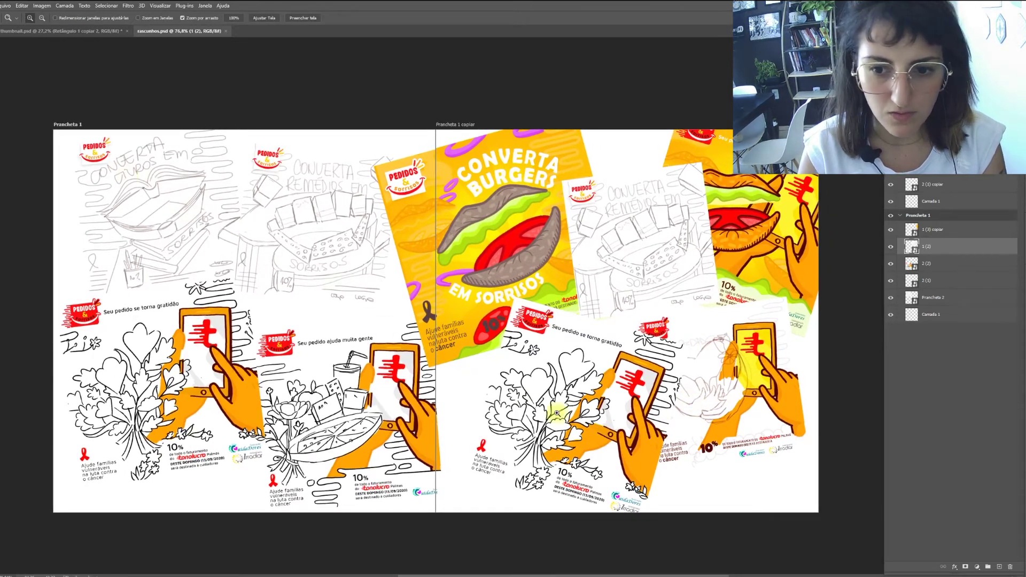
{"action": "key", "text": "v"}
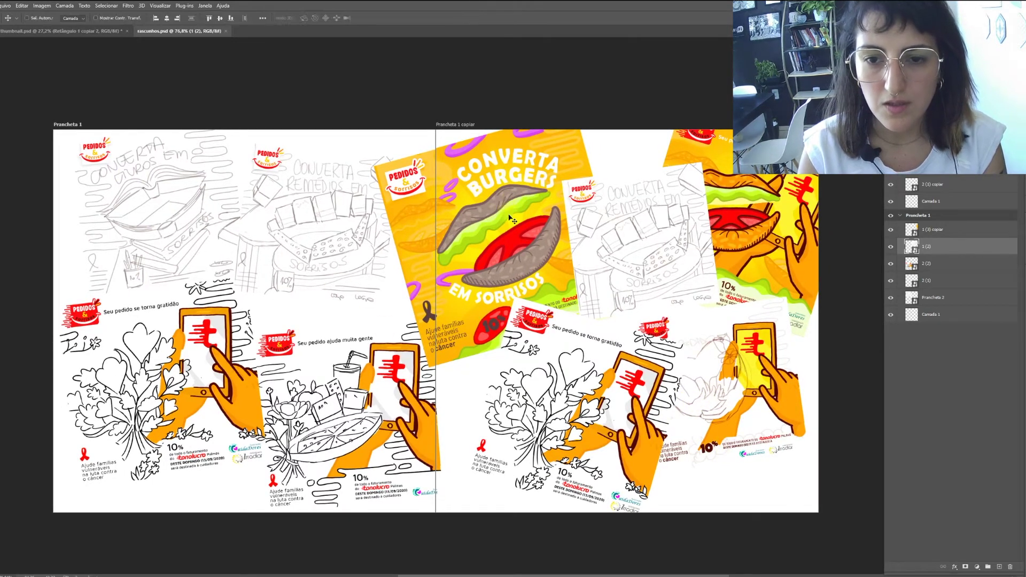
Select the "CONVERTA BURGERS" draft on Prancheta 1 copiar and open its smart object contents in a separate document.
{"action": "left_click_drag", "start_coordinate": [506, 212], "coordinate": [405, 219]}
{"action": "key", "text": "ctrl+s"}
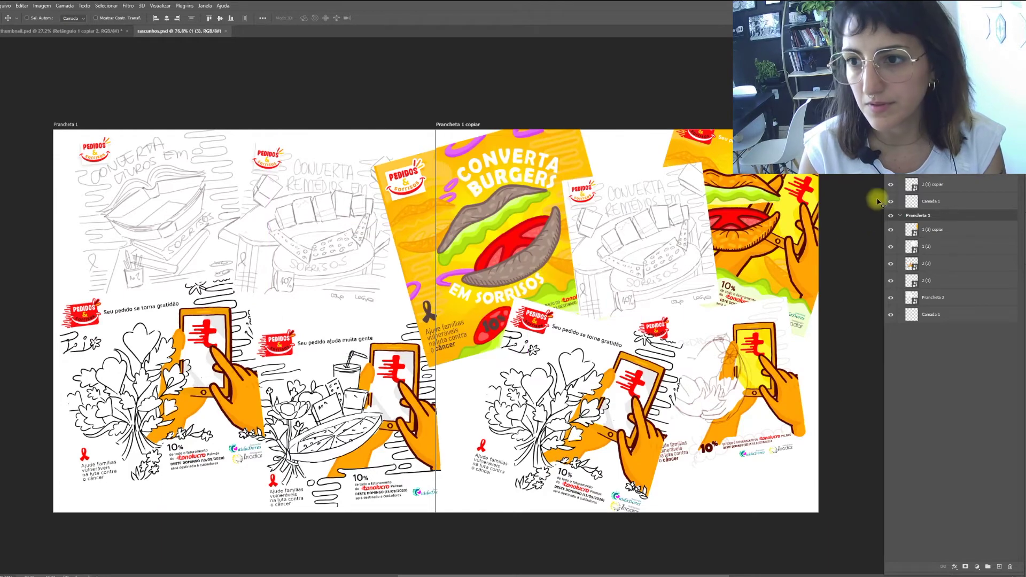
{"action": "scroll", "coordinate": [728, 290], "scroll_direction": "down", "scroll_amount": 1}
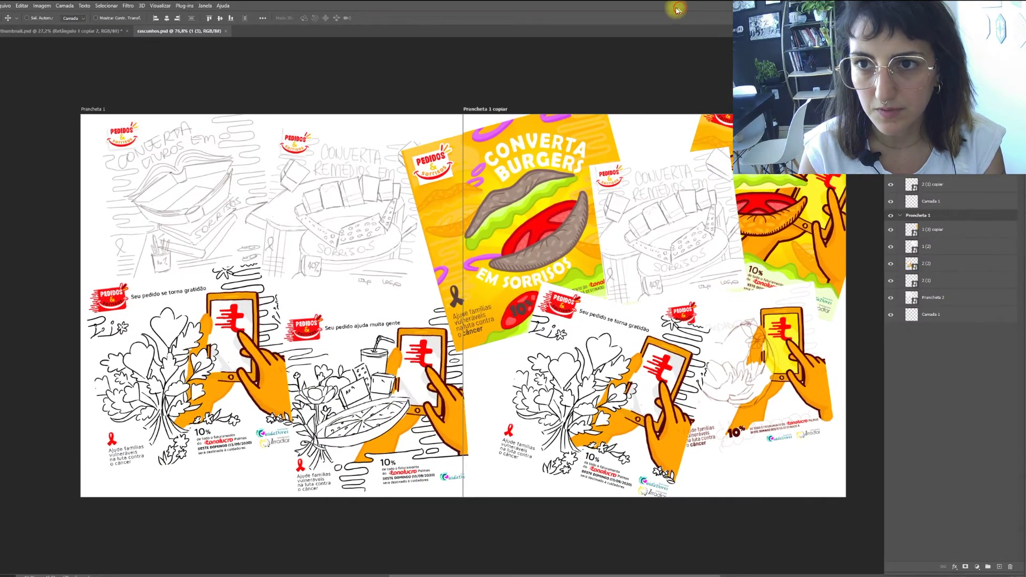
{"action": "double_click", "coordinate": [675, 7]}
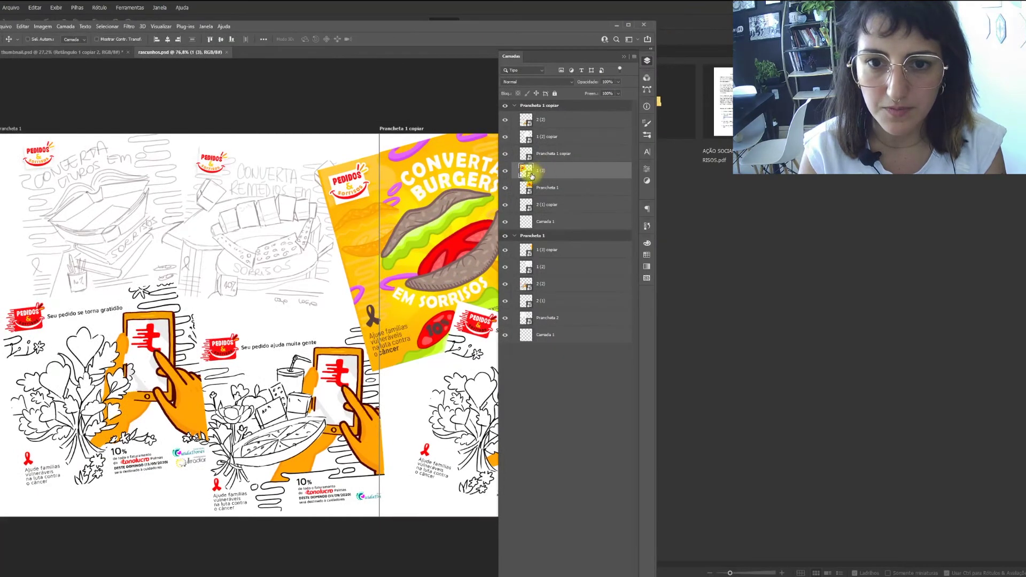
{"action": "double_click", "coordinate": [526, 172]}
{"action": "key", "text": "Return"}
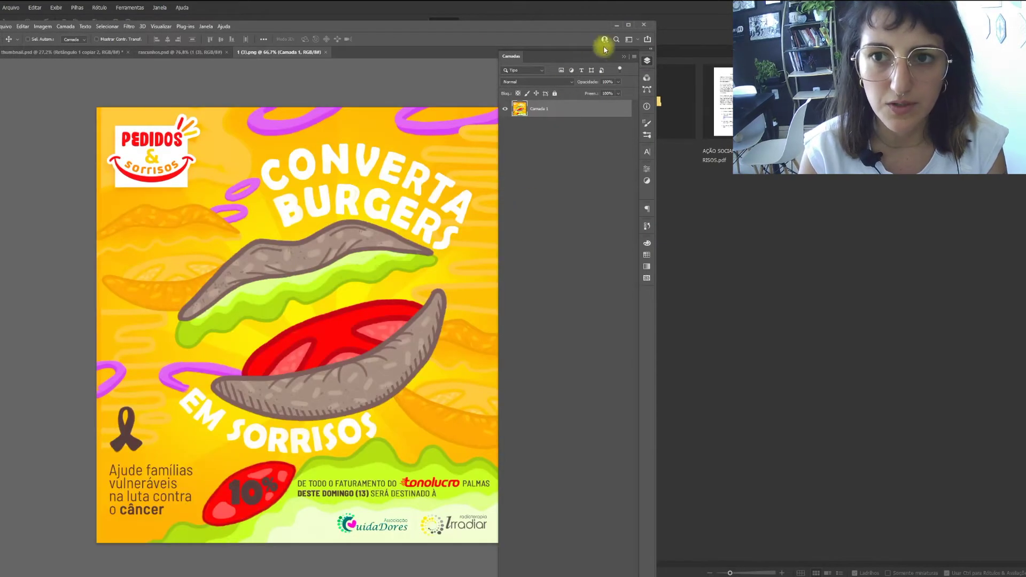
{"action": "left_click", "coordinate": [626, 55]}
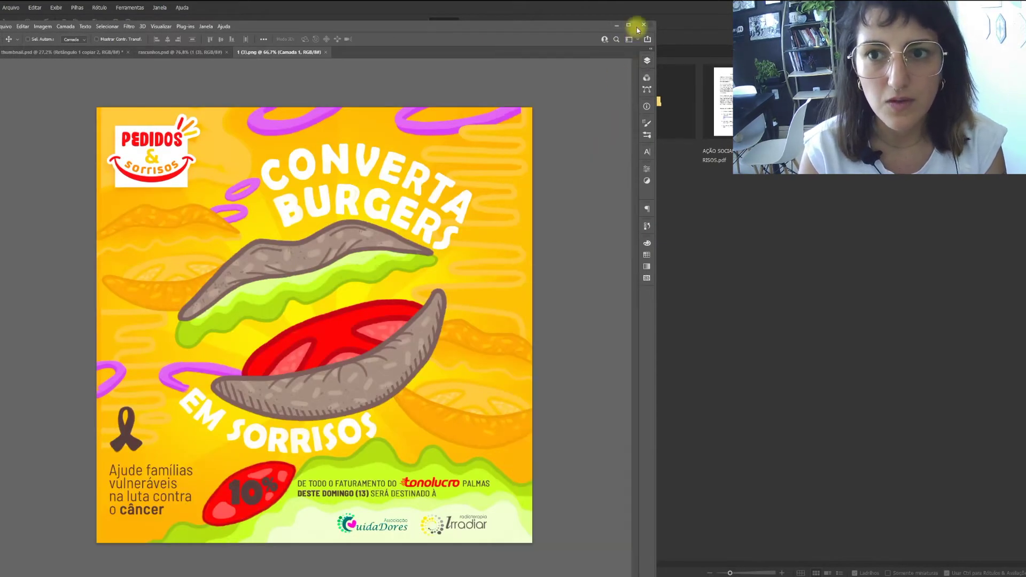
{"action": "left_click_drag", "start_coordinate": [576, 31], "coordinate": [643, 9]}
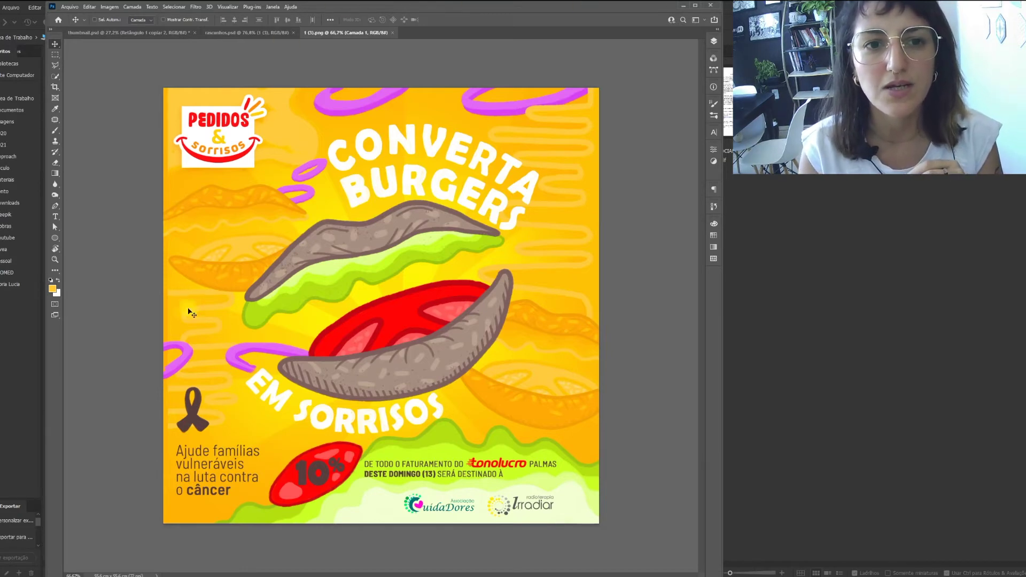
{"action": "left_click", "coordinate": [631, 333]}
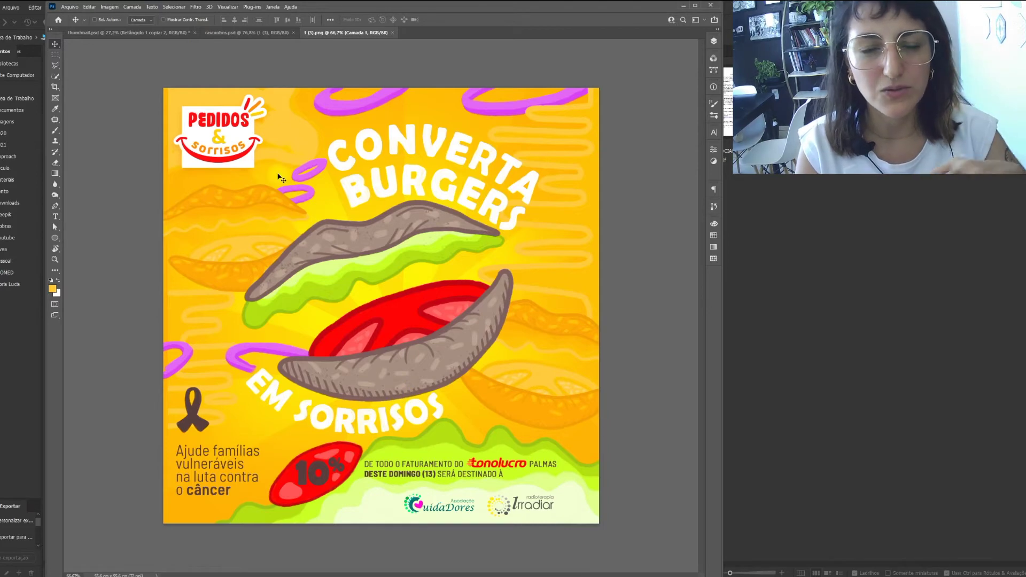
Return to rascunhos.psd and examine the pencil sketches of the book smile and the medicine smile up close.
{"action": "left_click", "coordinate": [232, 33]}
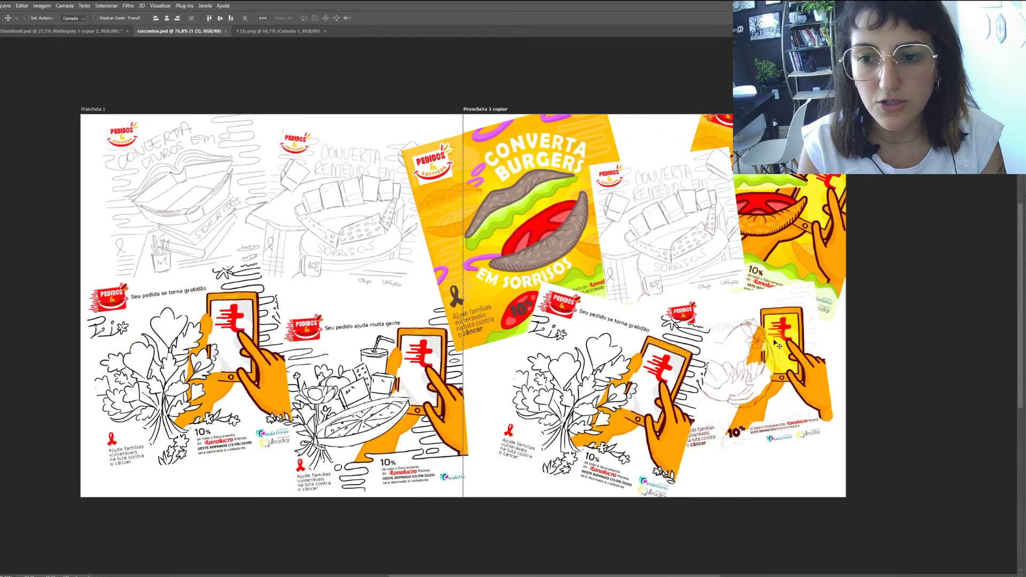
{"action": "scroll", "coordinate": [593, 316], "scroll_direction": "up", "scroll_amount": 1}
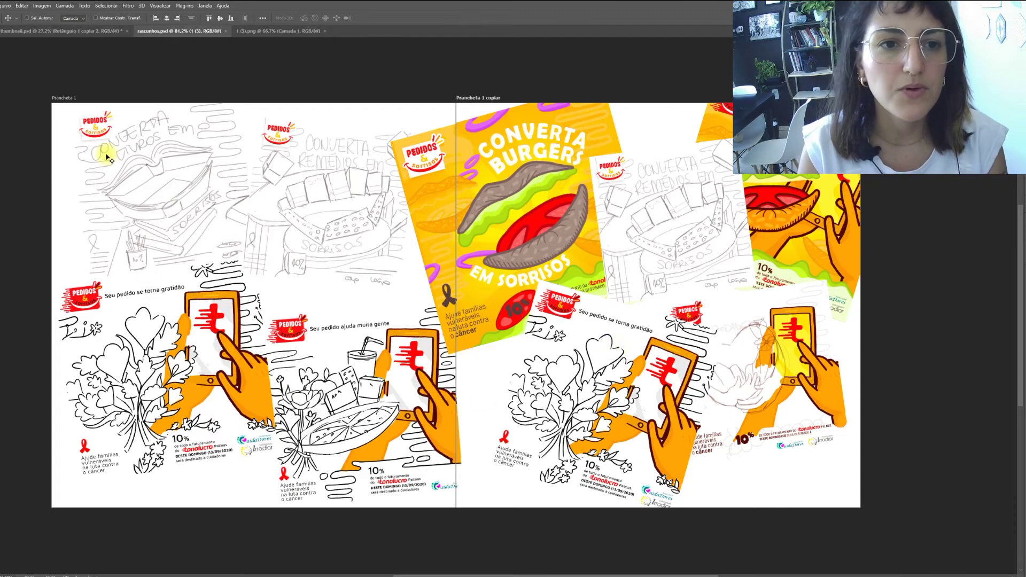
{"action": "scroll", "coordinate": [174, 141], "scroll_direction": "right", "scroll_amount": 3}
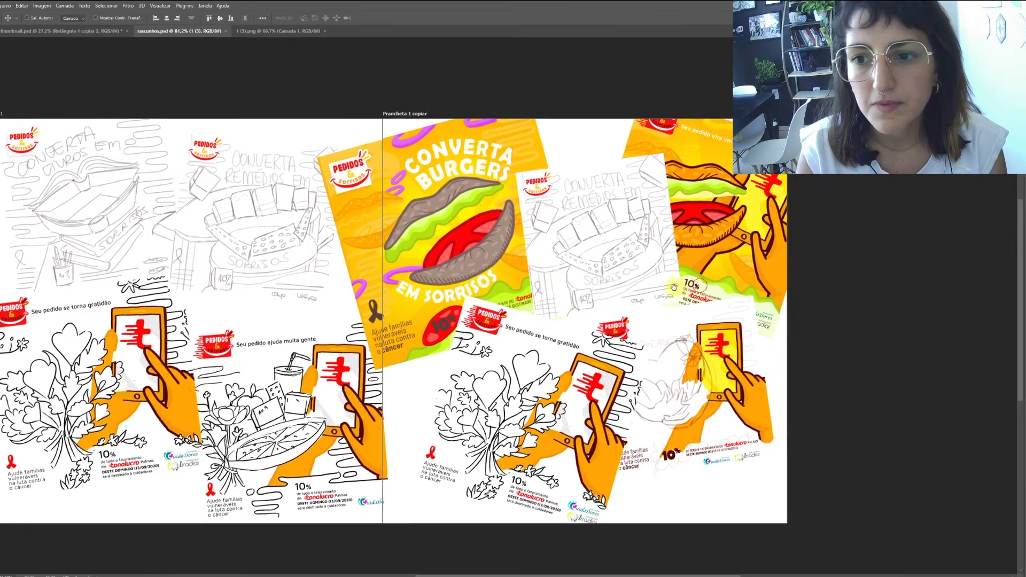
{"action": "left_click_drag", "start_coordinate": [731, 272], "coordinate": [798, 285]}
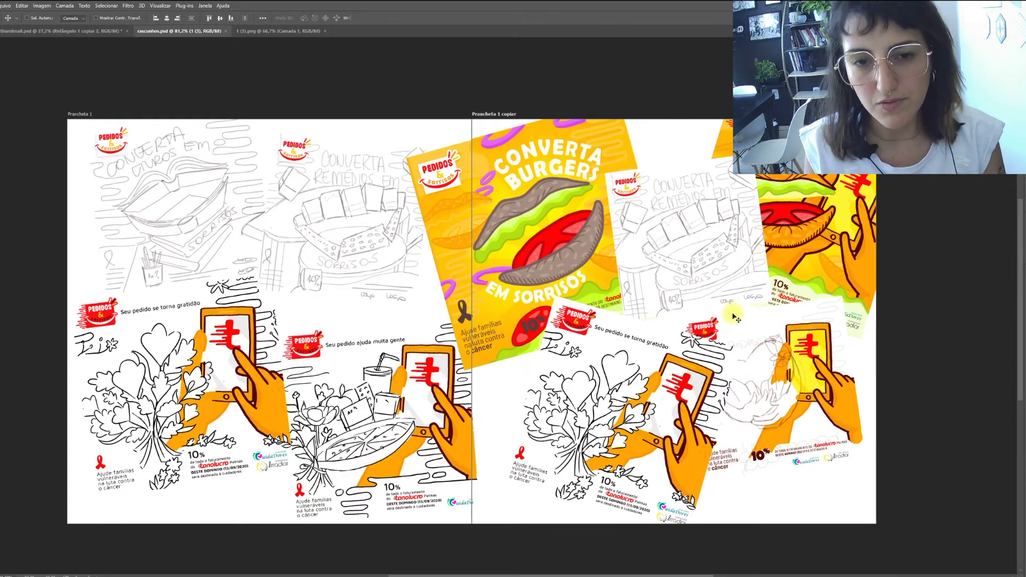
{"action": "key", "text": "z"}
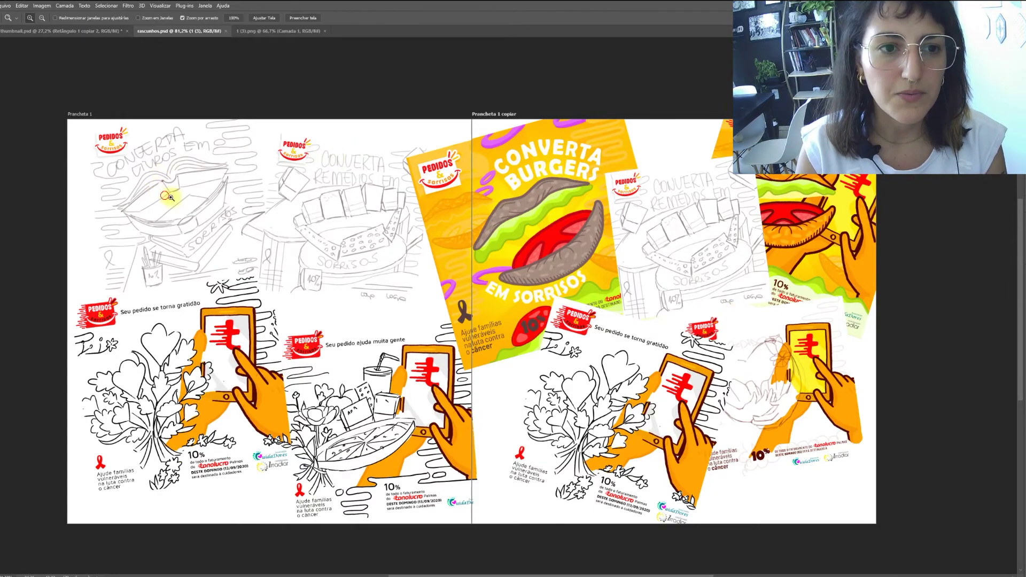
{"action": "left_click", "coordinate": [195, 206]}
{"action": "mouse_move", "coordinate": [332, 229]}
{"action": "left_mouse_down"}
{"action": "mouse_move", "coordinate": [455, 324]}
{"action": "mouse_move", "coordinate": [508, 344]}
{"action": "left_mouse_up"}
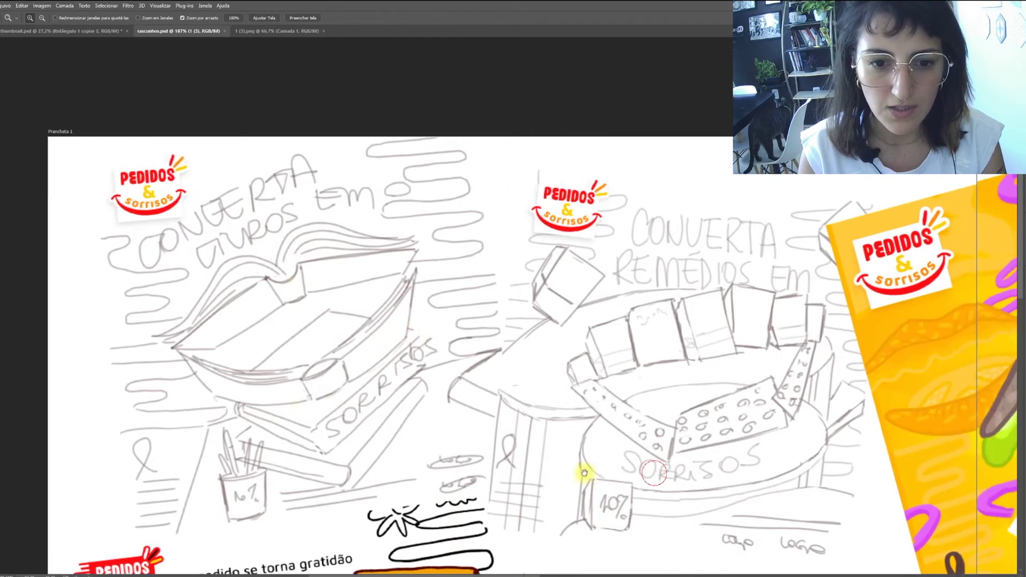
{"action": "left_click_drag", "start_coordinate": [660, 473], "coordinate": [584, 470]}
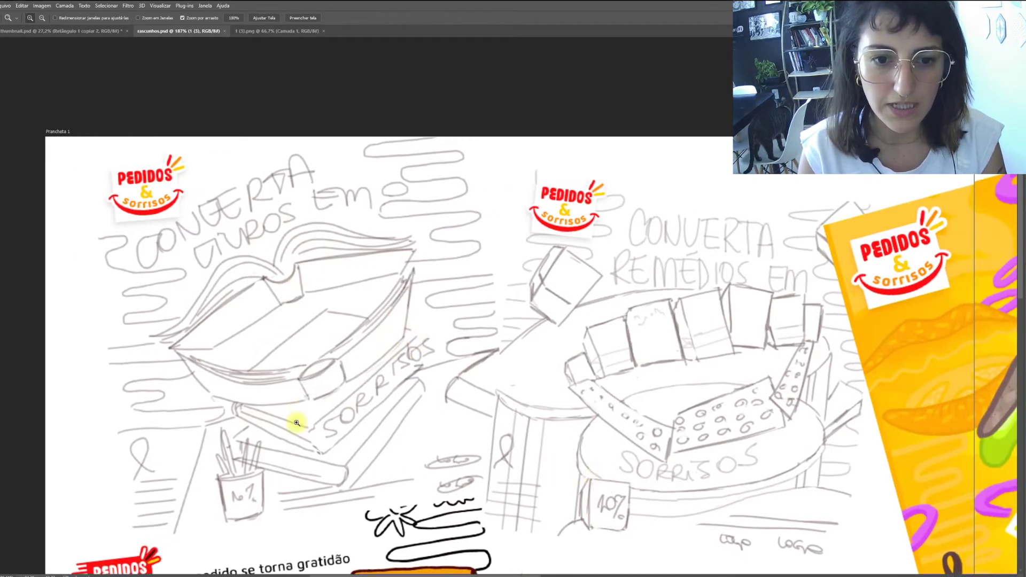
{"action": "scroll", "coordinate": [430, 397], "scroll_direction": "right", "scroll_amount": 10}
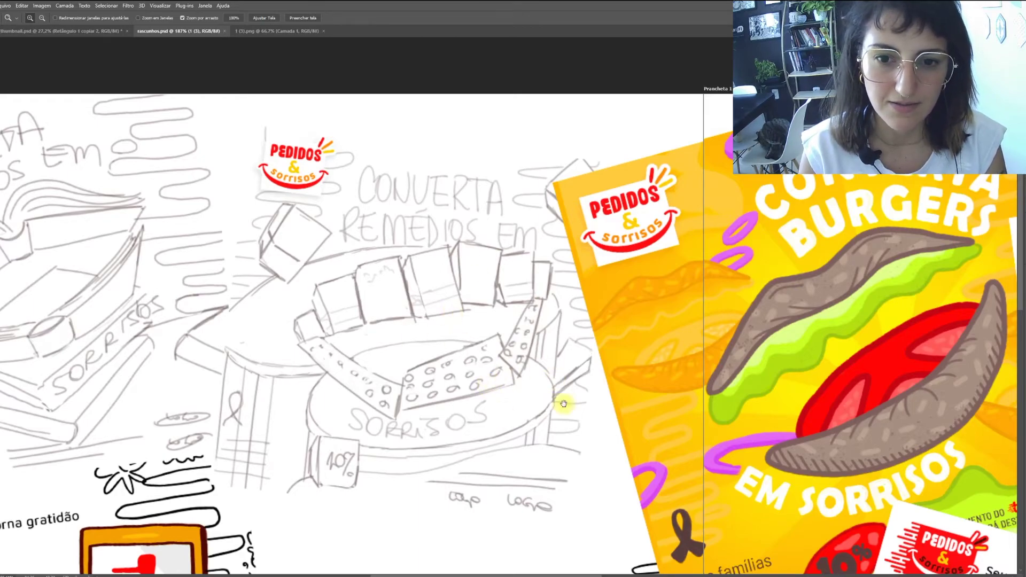
Examine the remaining drafts on Prancheta 1 copiar, from the burger slogan poster to the hand-and-phone versions.
{"action": "scroll", "coordinate": [564, 403], "scroll_direction": "down", "scroll_amount": 5}
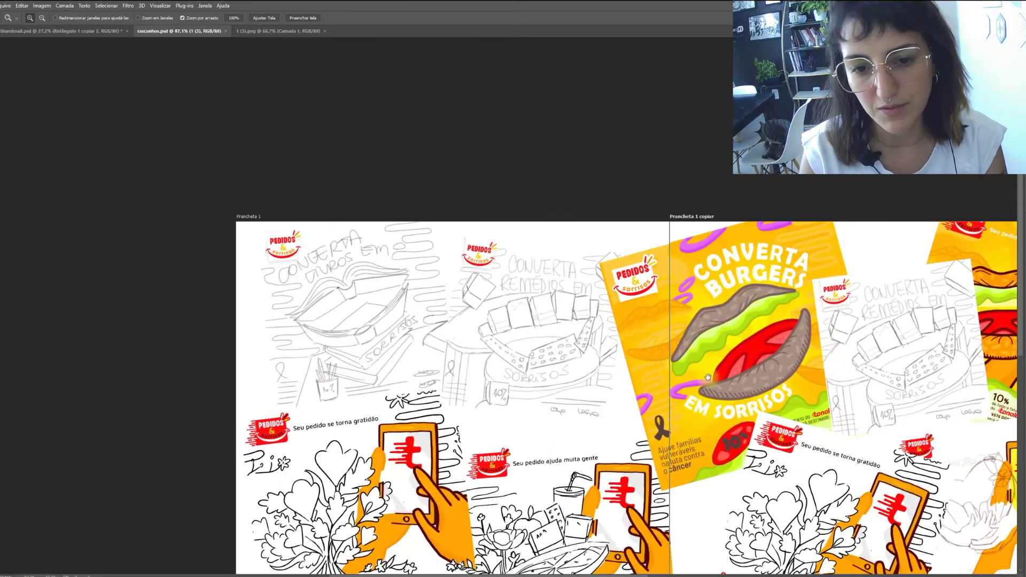
{"action": "left_click_drag", "start_coordinate": [707, 377], "coordinate": [365, 239]}
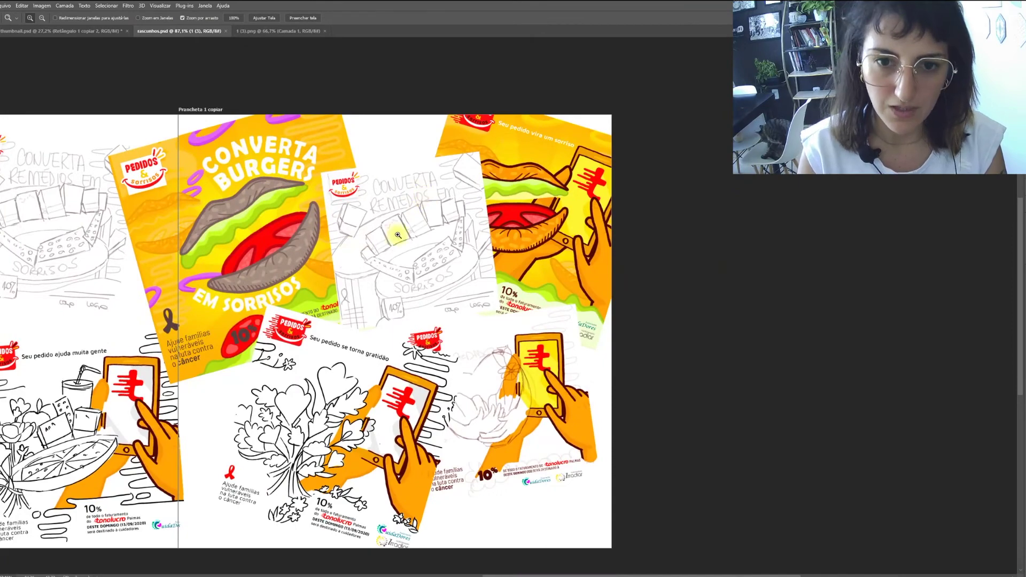
{"action": "key", "text": "v"}
{"action": "left_click_drag", "start_coordinate": [446, 259], "coordinate": [658, 262]}
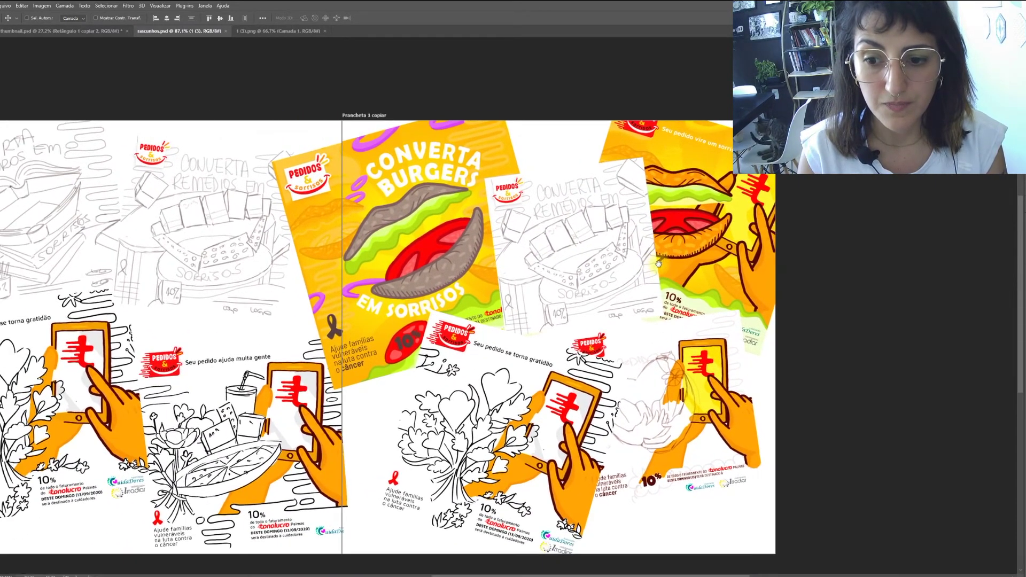
{"action": "left_click_drag", "start_coordinate": [588, 260], "coordinate": [606, 296]}
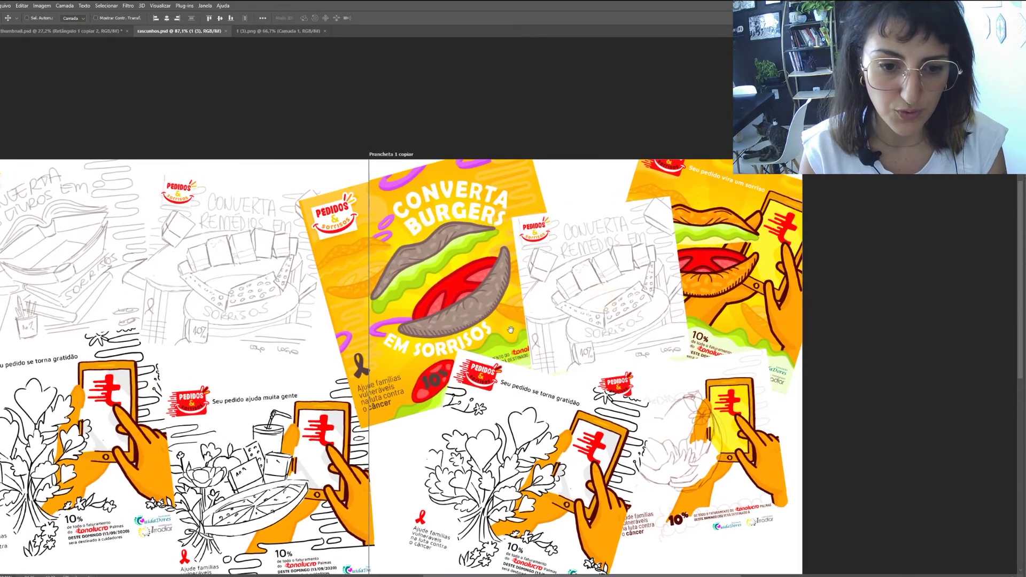
{"action": "left_click_drag", "start_coordinate": [512, 330], "coordinate": [483, 401]}
{"action": "left_click_drag", "start_coordinate": [453, 325], "coordinate": [247, 316]}
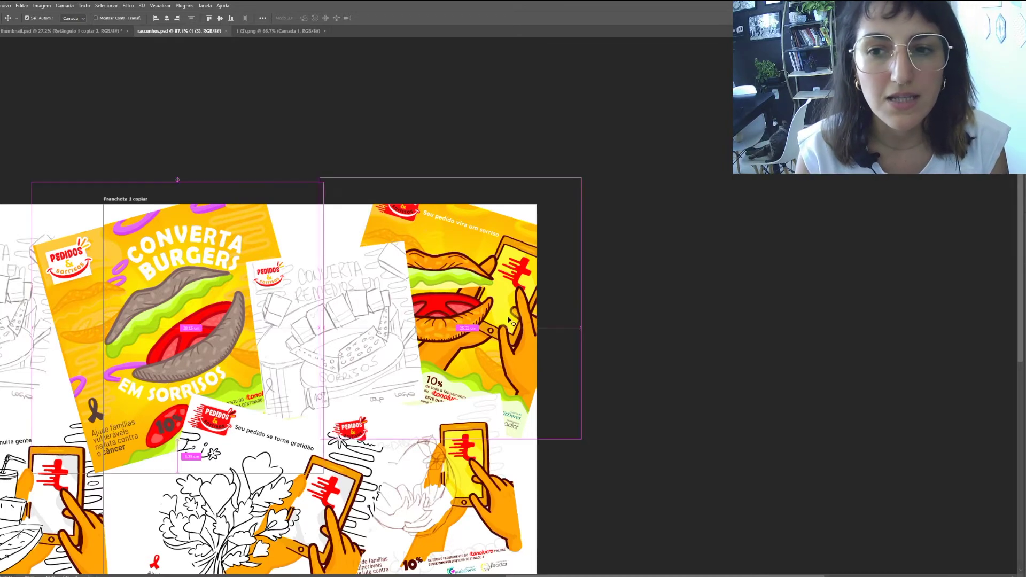
Open the smart object contents of the "Seu pedido vira um sorriso" draft, Prancheta 1.png, leaving its missing RGB profile as is, in a maximized window.
{"action": "left_click", "coordinate": [555, 312]}
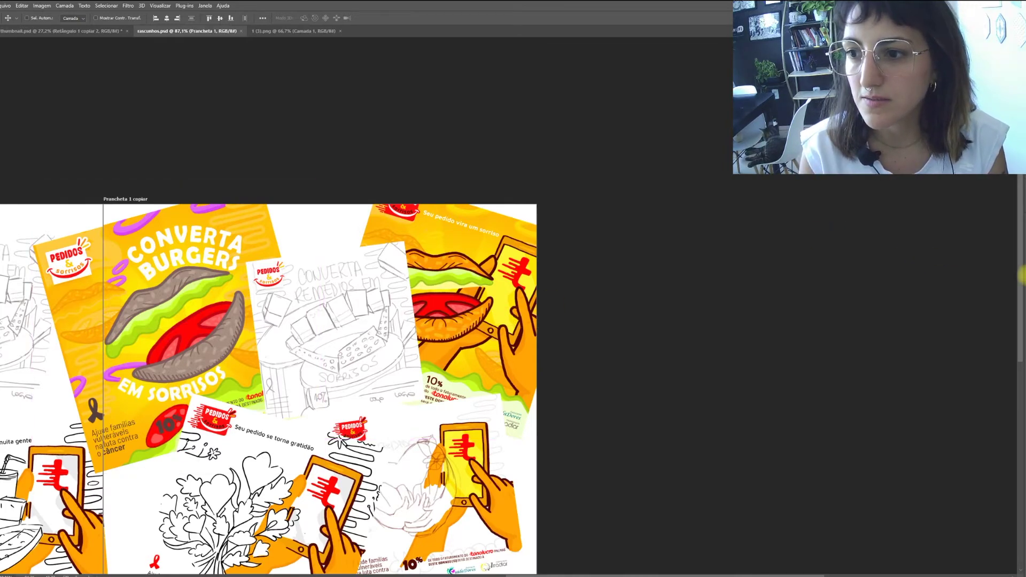
{"action": "key", "text": "ctrl"}
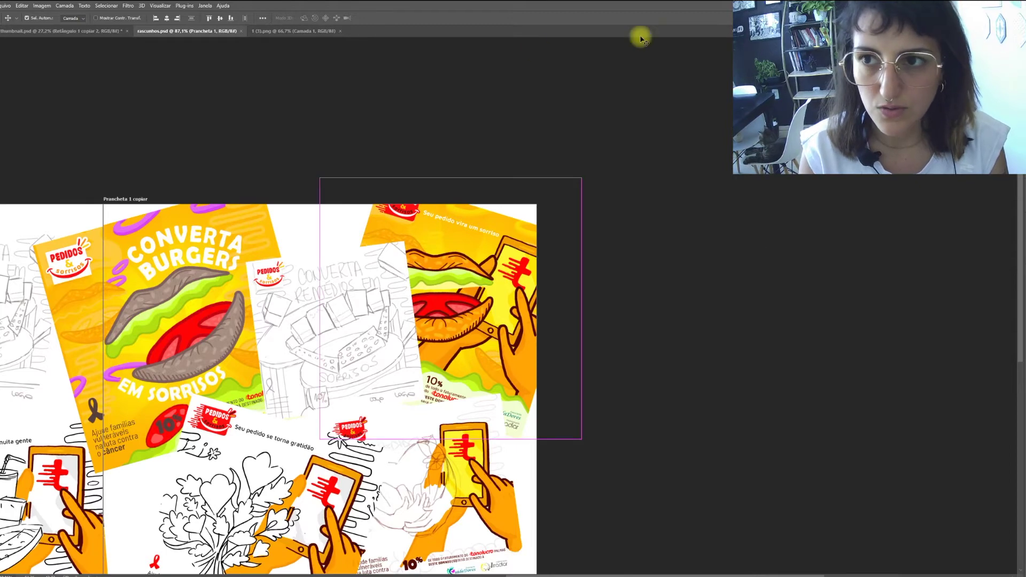
{"action": "left_click_drag", "start_coordinate": [707, 9], "coordinate": [512, 73]}
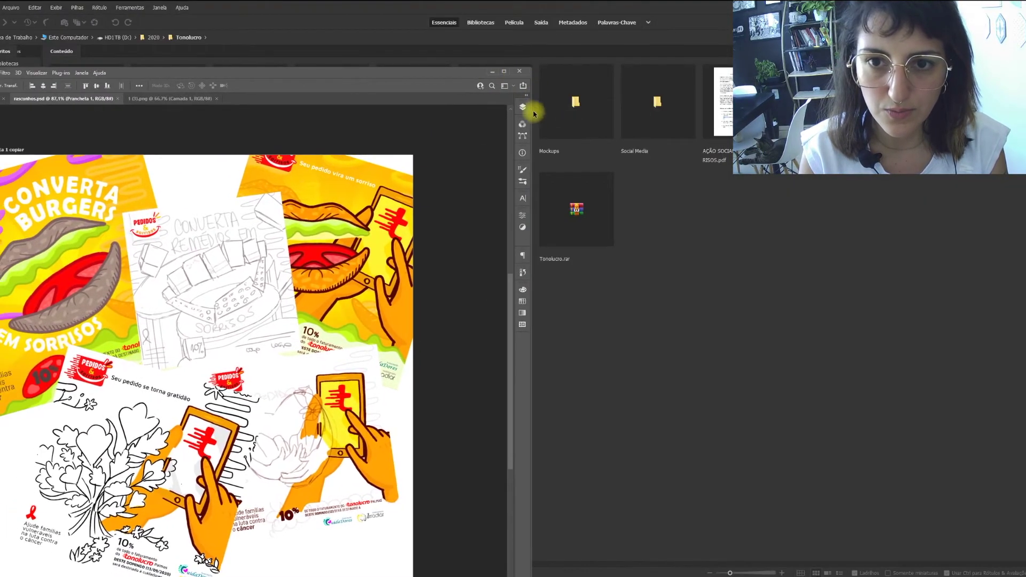
{"action": "left_click", "coordinate": [521, 107]}
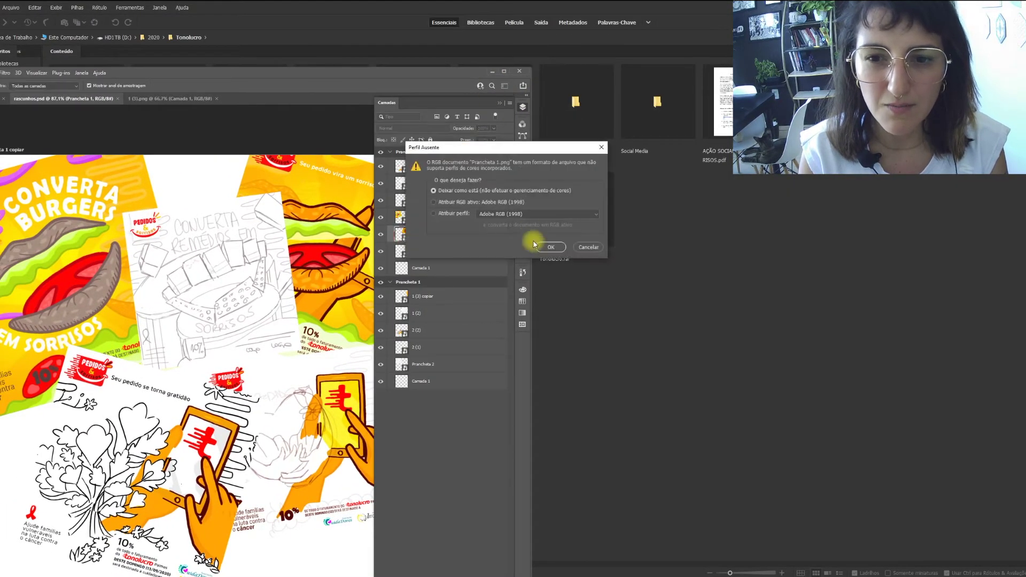
{"action": "left_click", "coordinate": [549, 246]}
{"action": "key", "text": "super+Up"}
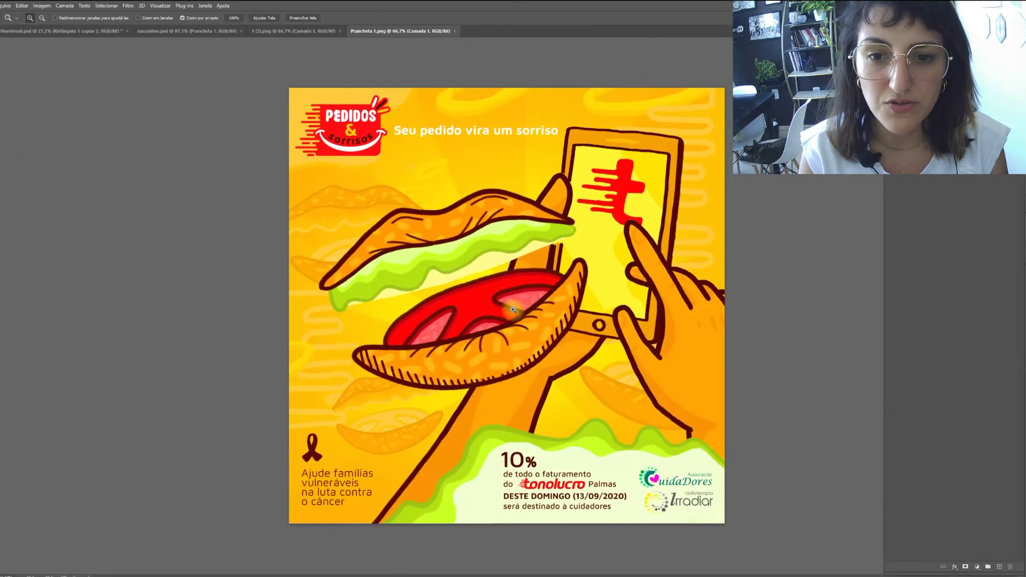
Compare the "Seu pedido vira um sorriso" draft with the "CONVERTA BURGERS" draft, each fitted to the window.
{"action": "key", "text": "ctrl+0"}
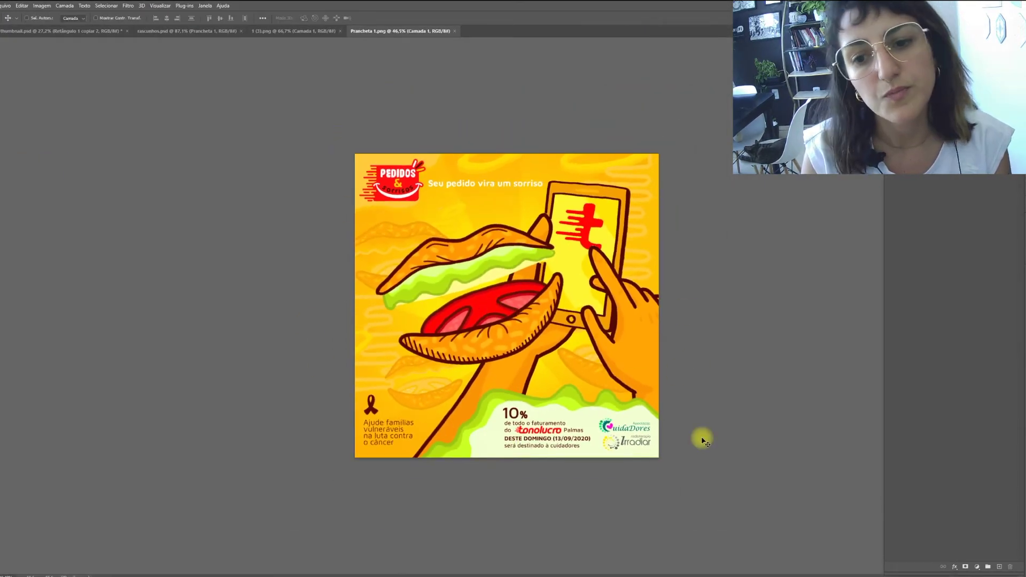
{"action": "left_click", "coordinate": [282, 31]}
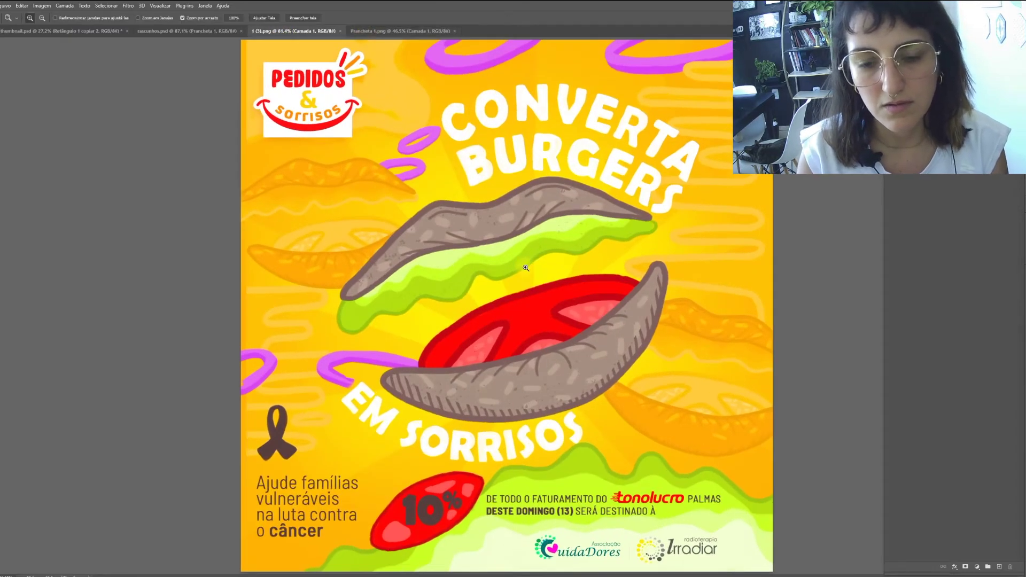
{"action": "key", "text": "ctrl"}
{"action": "left_click", "coordinate": [382, 32]}
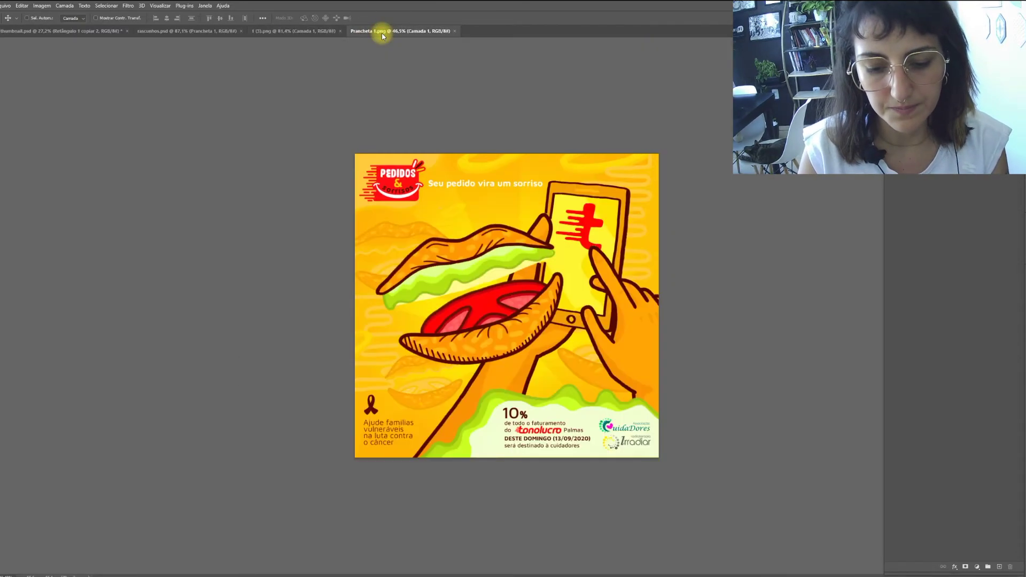
{"action": "key", "text": "ctrl+0"}
{"action": "key", "text": "c"}
{"action": "left_click", "coordinate": [321, 31]}
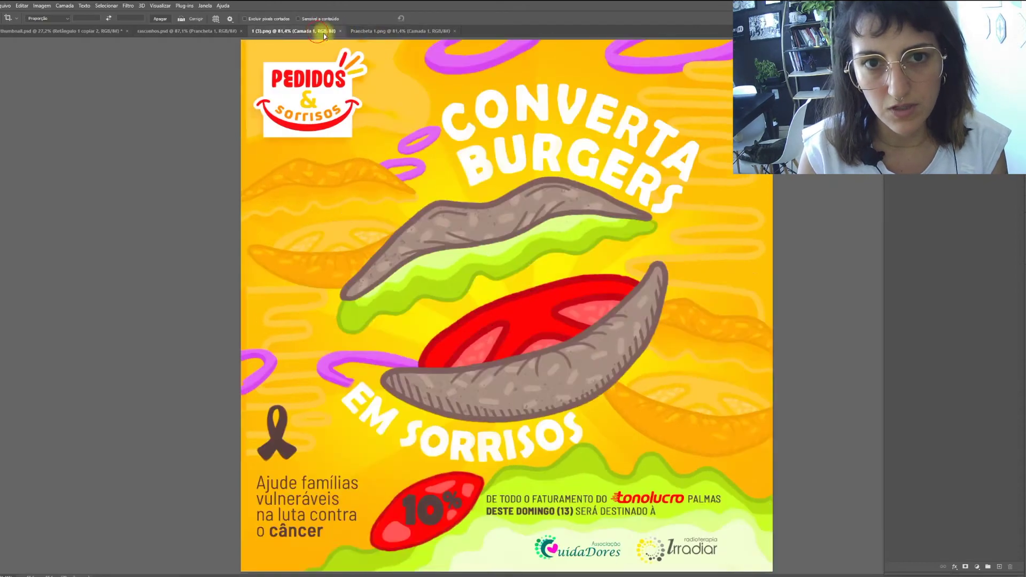
{"action": "left_click", "coordinate": [366, 32]}
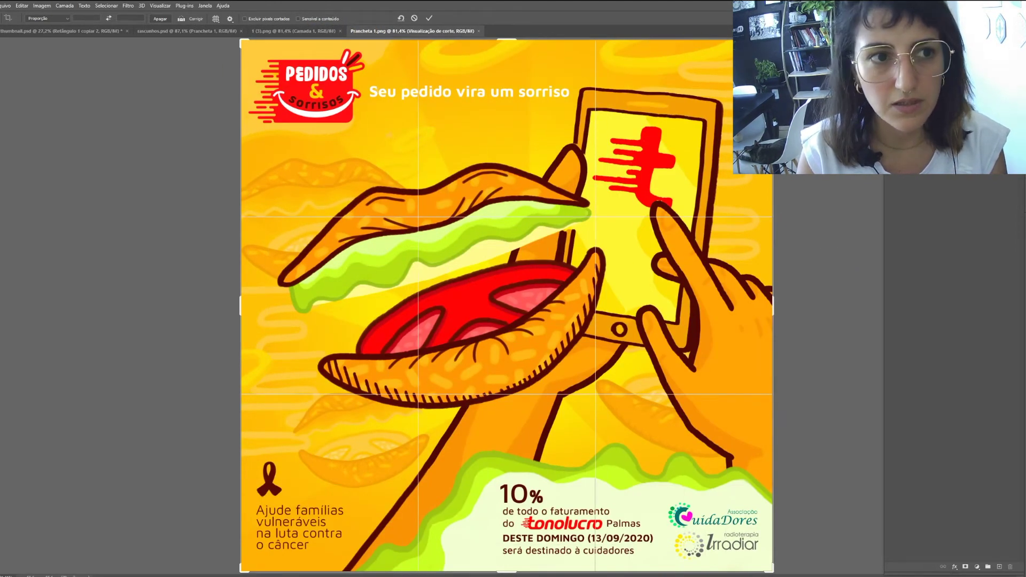
Confirm the crop of Prancheta 1.png and fit the whole "Seu pedido vira um sorriso" artwork in view at 52.2% zoom.
{"action": "key", "text": "Return"}
{"action": "key", "text": "v"}
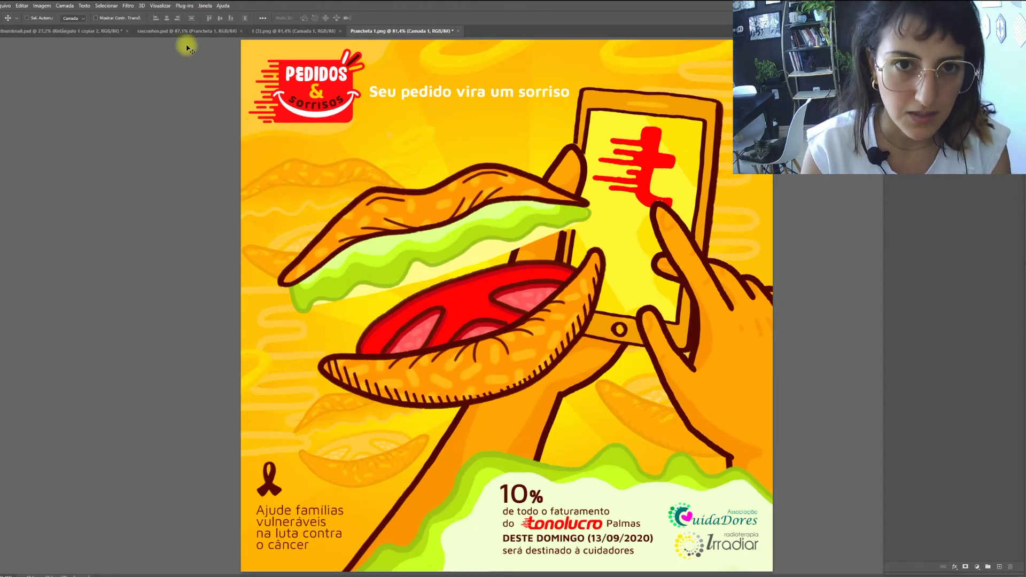
{"action": "left_click", "coordinate": [312, 30]}
{"action": "left_click", "coordinate": [360, 32]}
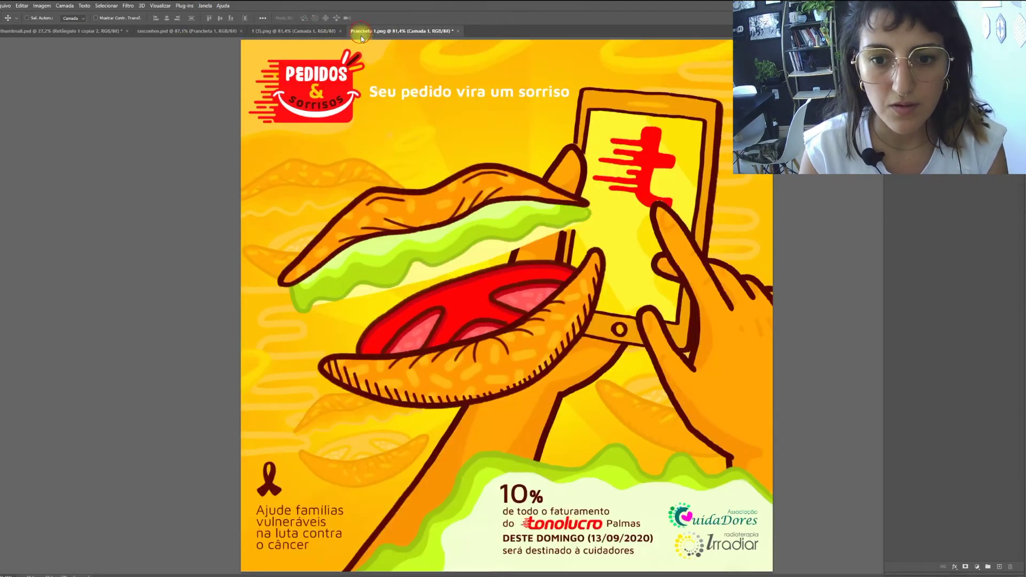
{"action": "key", "text": "z"}
{"action": "left_click", "coordinate": [465, 265], "text": "alt"}
{"action": "key", "text": "v"}
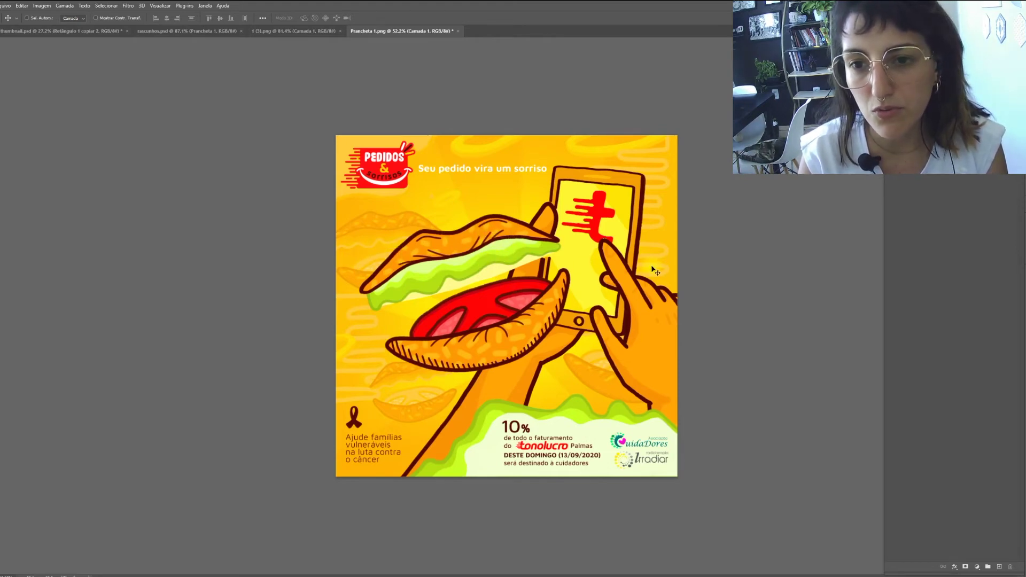
Compare the "CONVERTA BURGERS" draft with the "Seu pedido vira um sorriso" draft, both reduced to 52.2% zoom.
{"action": "left_click", "coordinate": [311, 31]}
{"action": "key", "text": "z"}
{"action": "left_click_drag", "start_coordinate": [556, 234], "coordinate": [521, 230]}
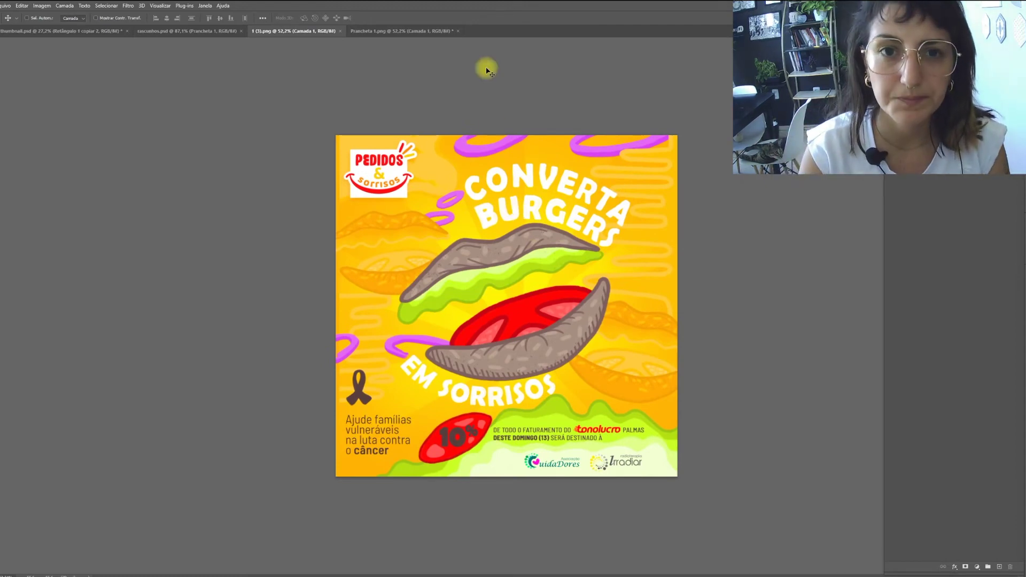
{"action": "left_click", "coordinate": [418, 30]}
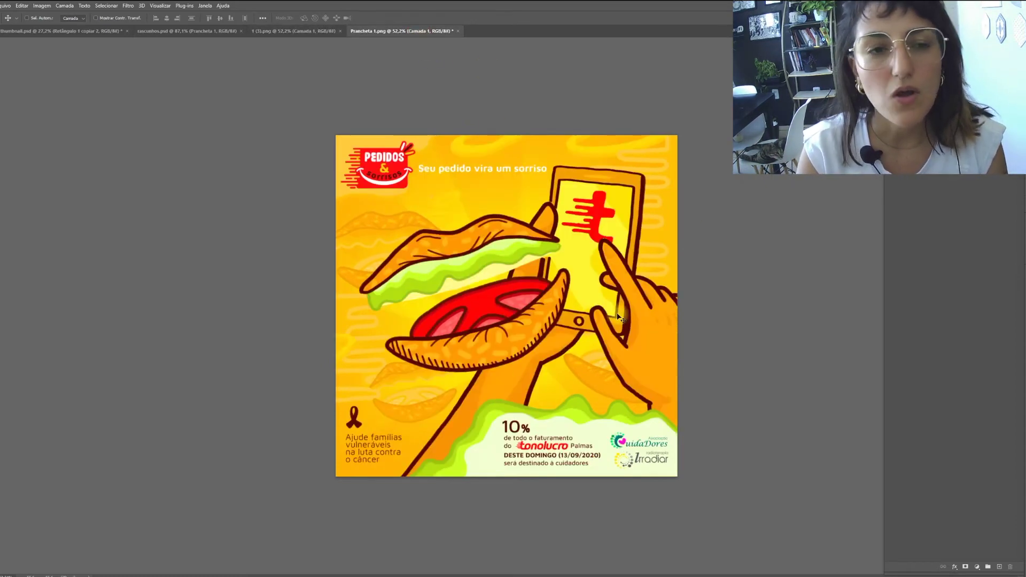
Return to rascunhos.psd and examine the "Seu pedido ajuda muita gente" sketch up close, followed by both artboards as a whole.
{"action": "left_click", "coordinate": [207, 32]}
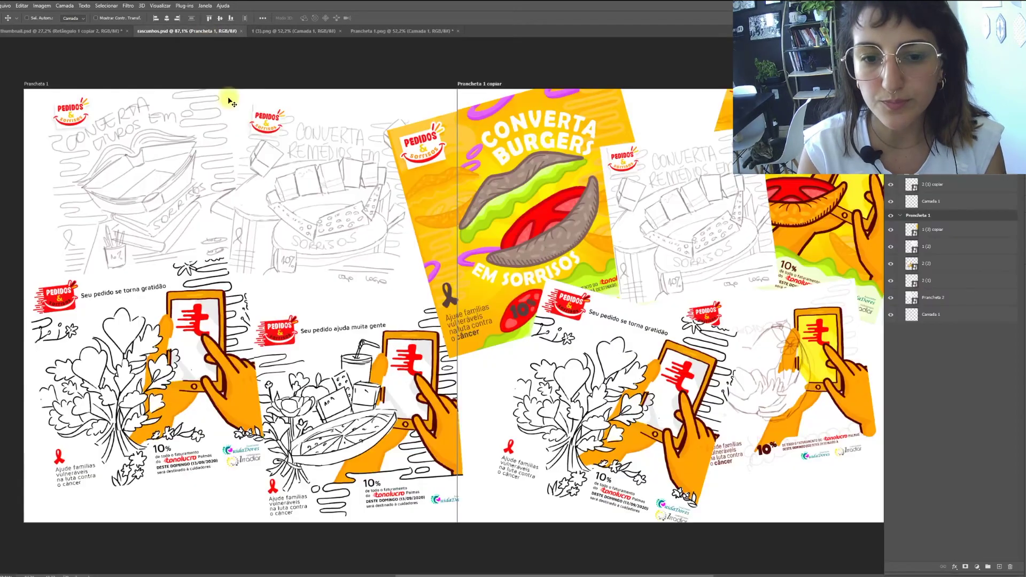
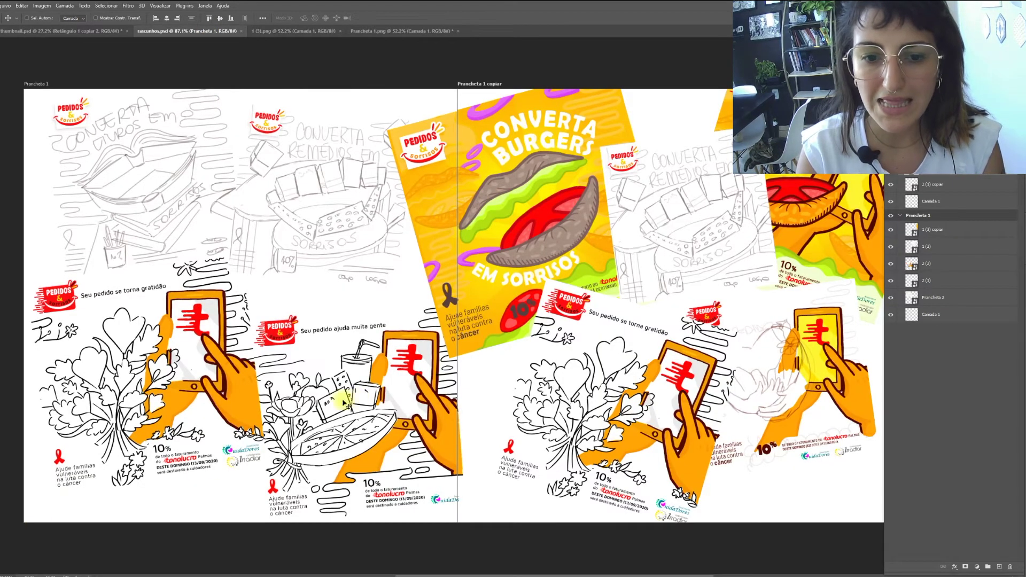
{"action": "left_click", "coordinate": [136, 410], "text": "ctrl"}
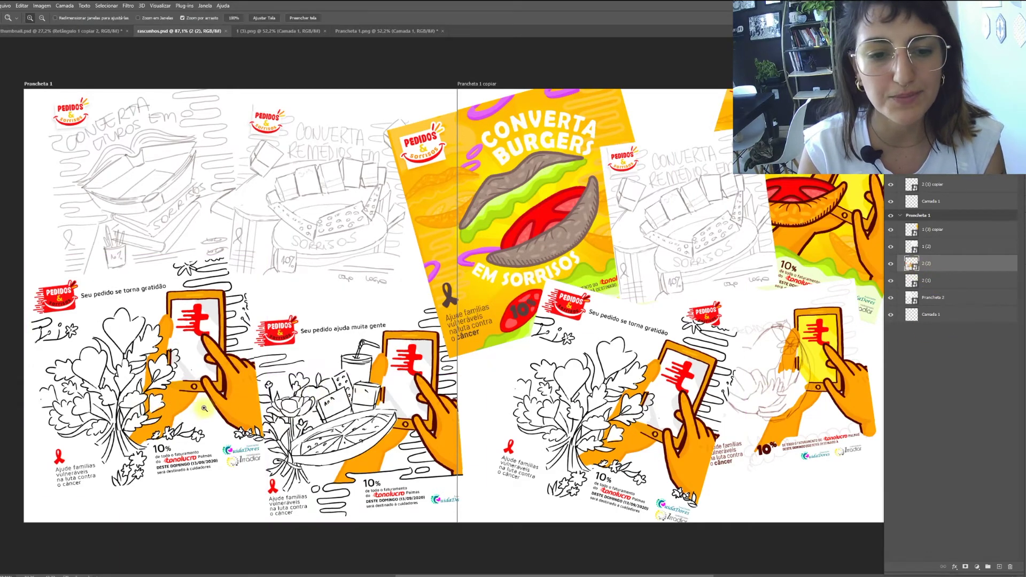
{"action": "scroll", "coordinate": [203, 419], "scroll_direction": "up", "scroll_amount": 2}
{"action": "left_click_drag", "start_coordinate": [409, 405], "coordinate": [442, 411]}
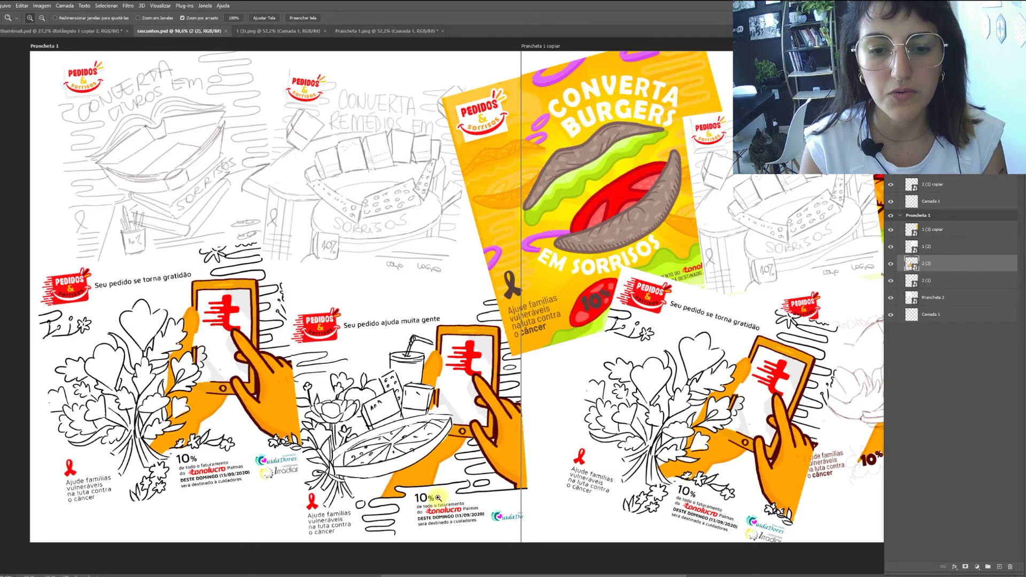
{"action": "scroll", "coordinate": [428, 499], "scroll_direction": "up", "scroll_amount": 4}
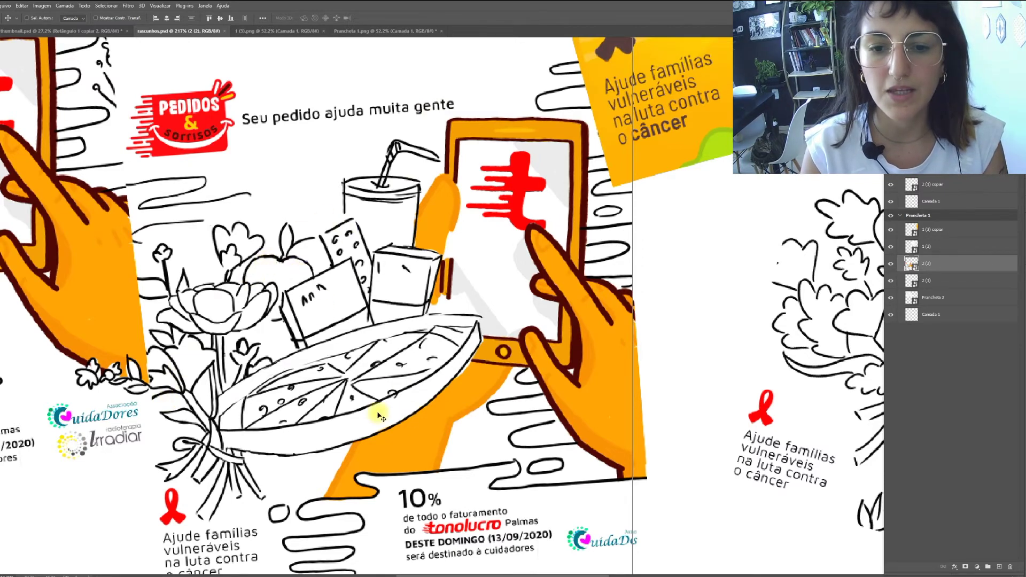
{"action": "scroll", "coordinate": [460, 407], "scroll_direction": "down", "scroll_amount": 5}
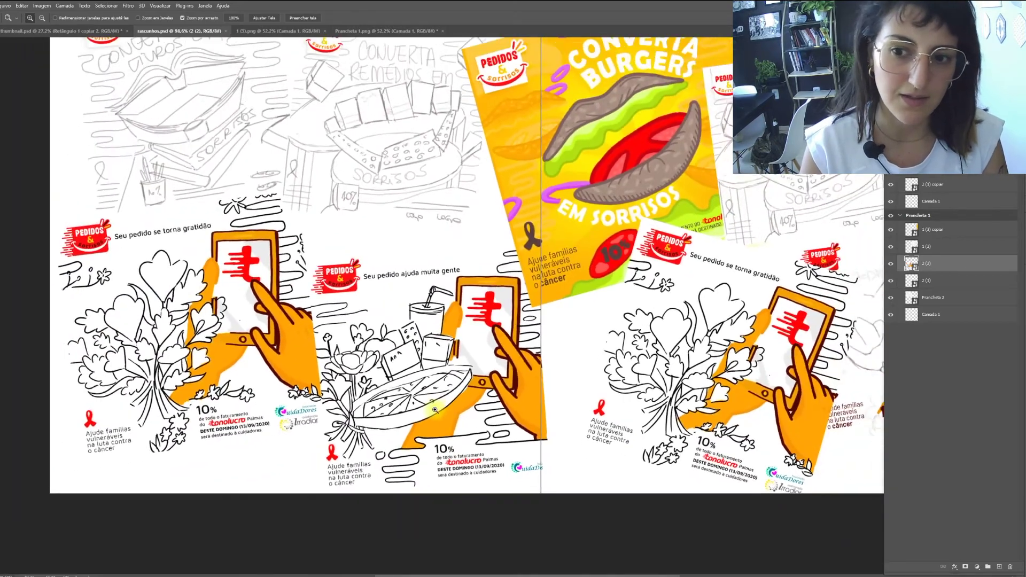
{"action": "scroll", "coordinate": [406, 495], "scroll_direction": "down", "scroll_amount": 4}
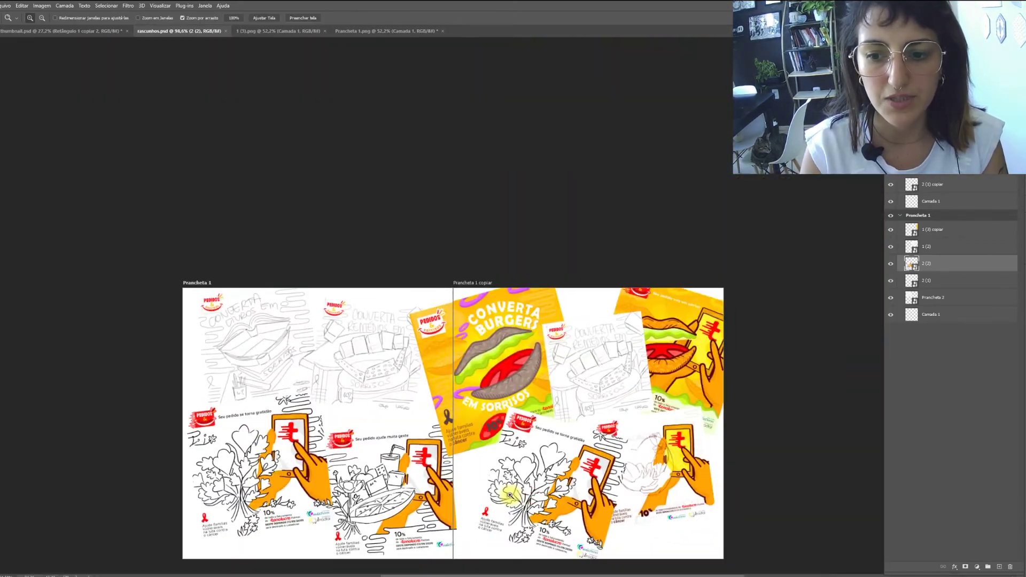
{"action": "scroll", "coordinate": [502, 418], "scroll_direction": "down", "scroll_amount": 1}
{"action": "key", "text": "z"}
{"action": "left_click", "coordinate": [452, 419]}
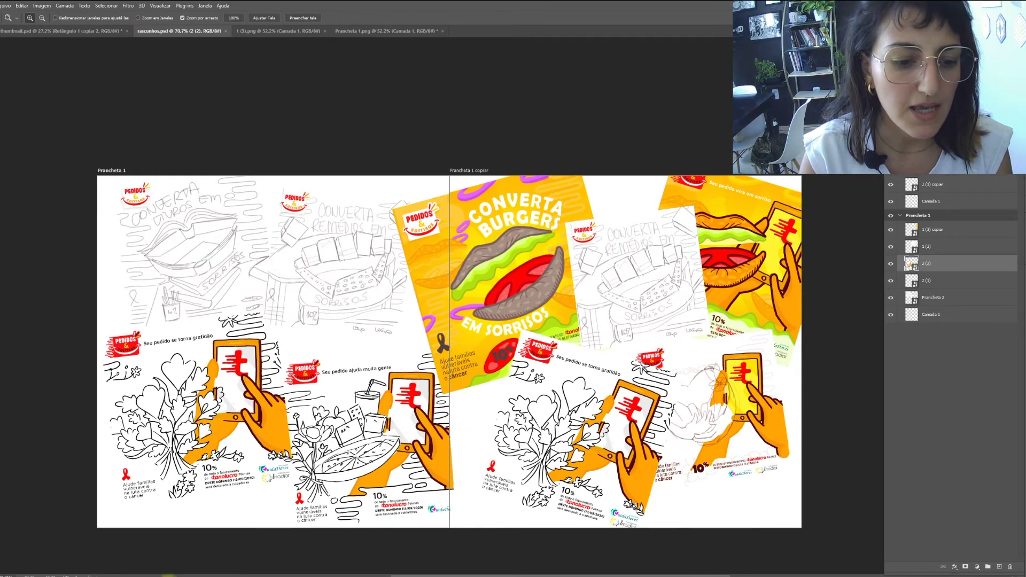
Switch to Adobe Bridge, look through the artwork files in the Tonolucro folder, and restore its window to a smaller size.
{"action": "left_click", "coordinate": [160, 576]}
{"action": "left_click", "coordinate": [523, 439]}
{"action": "left_click", "coordinate": [224, 241]}
{"action": "left_click", "coordinate": [182, 229]}
{"action": "left_click", "coordinate": [224, 221]}
{"action": "left_click", "coordinate": [326, 234]}
{"action": "left_click", "coordinate": [511, 224]}
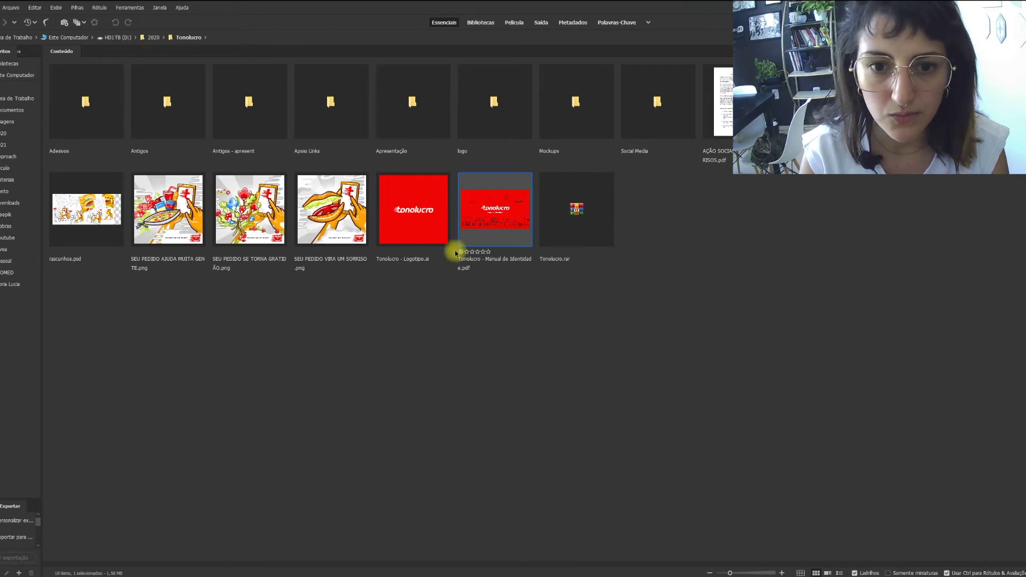
{"action": "left_click_drag", "start_coordinate": [639, 16], "coordinate": [359, 59]}
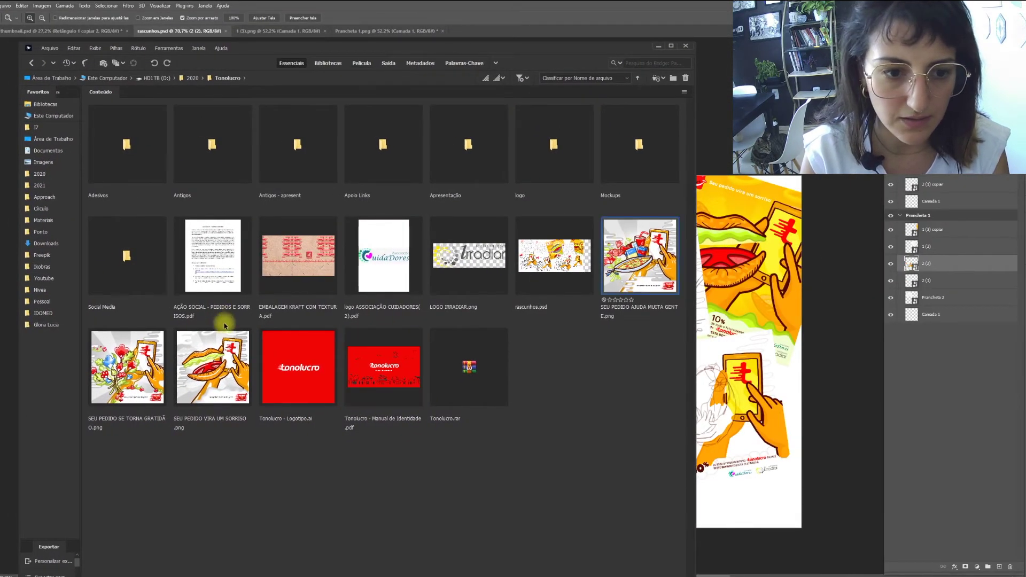
Open SEU PEDIDO AJUDA MUITA GENTE.png from the Tonolucro folder in Photoshop, leaving its missing RGB profile as is.
{"action": "left_click", "coordinate": [212, 369]}
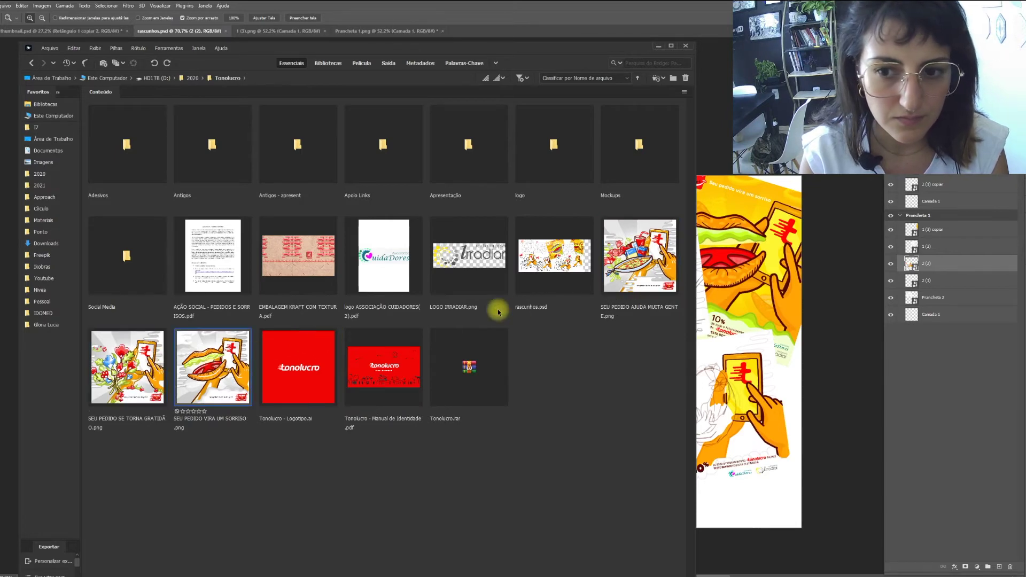
{"action": "left_click", "coordinate": [639, 267]}
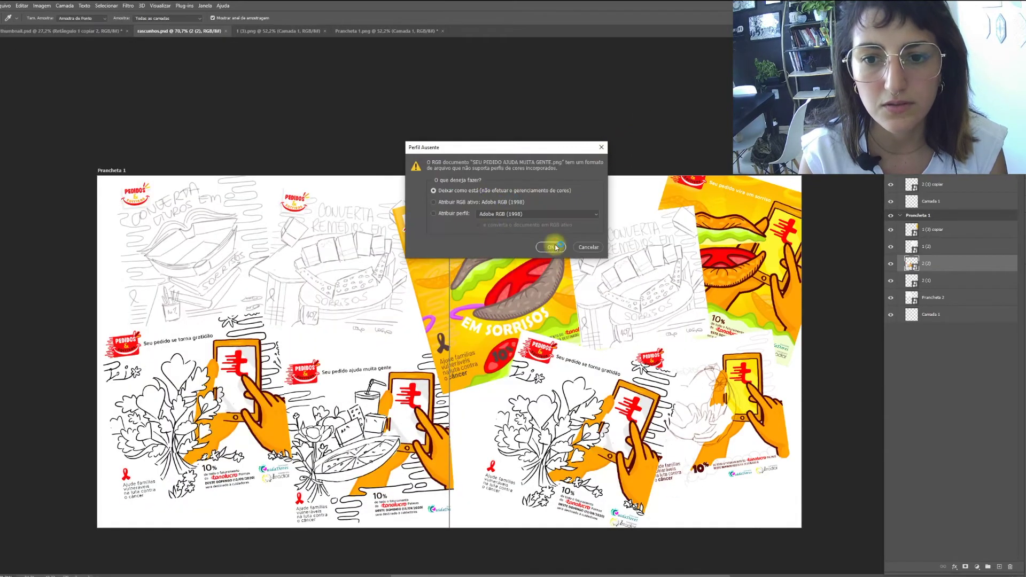
{"action": "left_click", "coordinate": [552, 244]}
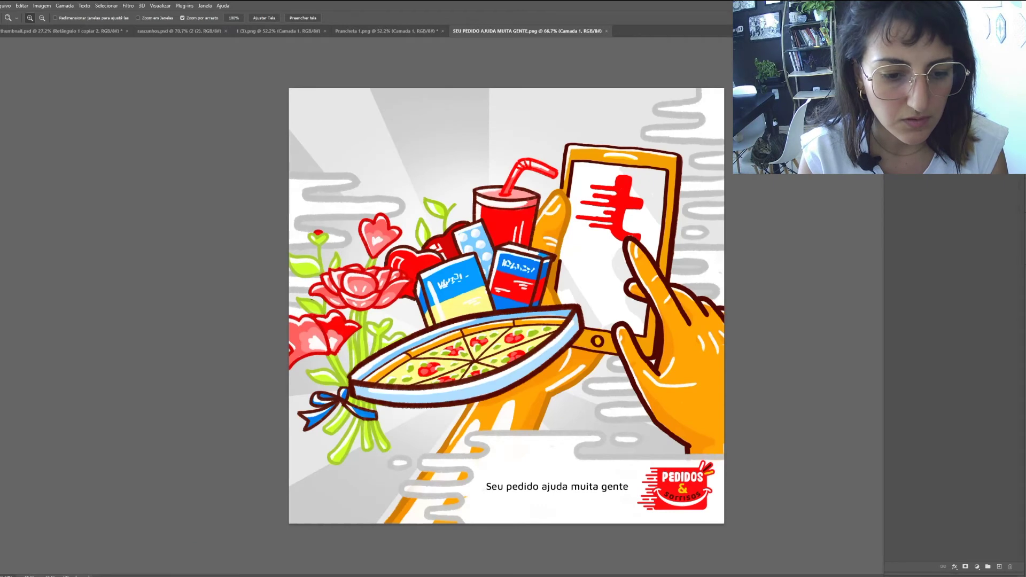
Examine the finished "Seu pedido ajuda muita gente" artwork in the full-screen modes and enlarge it slightly.
{"action": "key", "text": "f"}
{"action": "key", "text": "f"}
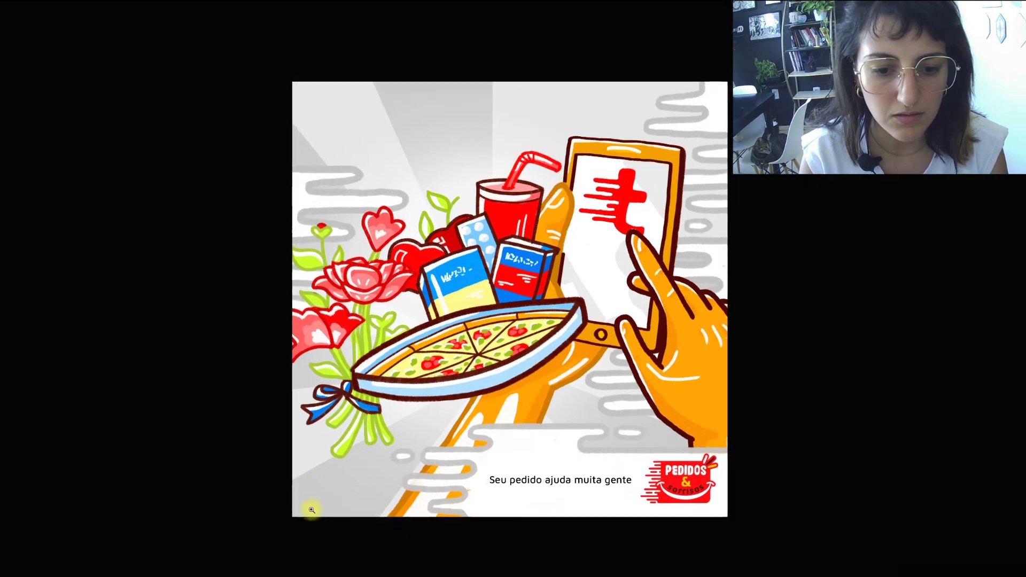
{"action": "key", "text": "f"}
{"action": "key", "text": "v"}
{"action": "key", "text": "f"}
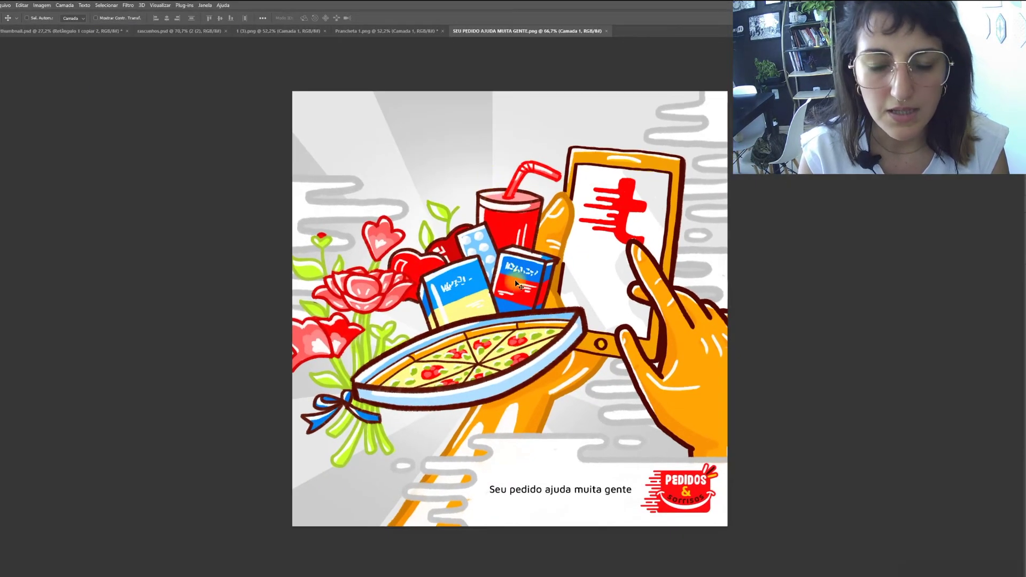
{"action": "left_click_drag", "start_coordinate": [576, 279], "coordinate": [533, 259]}
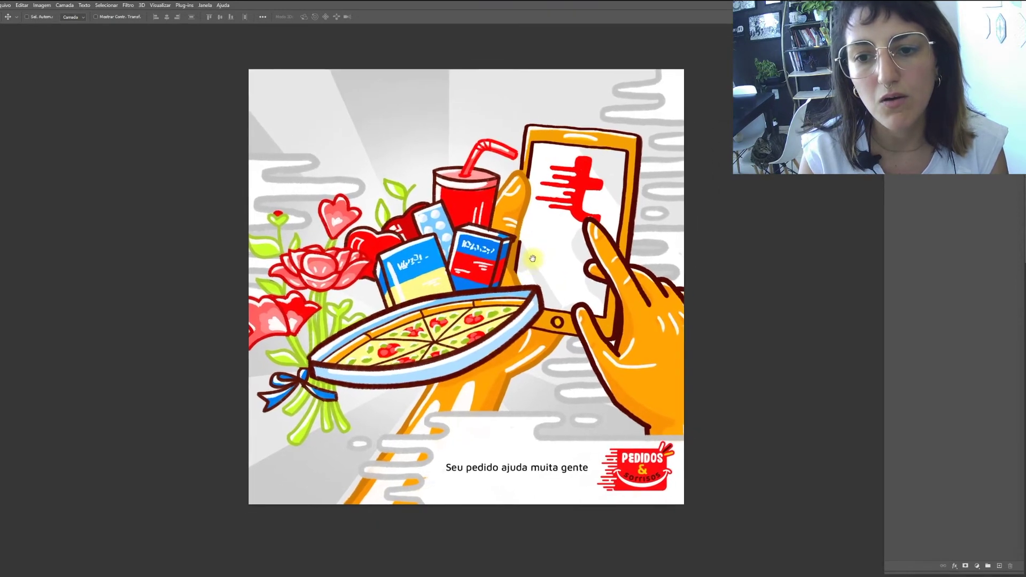
{"action": "key", "text": "z"}
{"action": "left_click_drag", "start_coordinate": [614, 334], "coordinate": [637, 342]}
{"action": "key", "text": "v"}
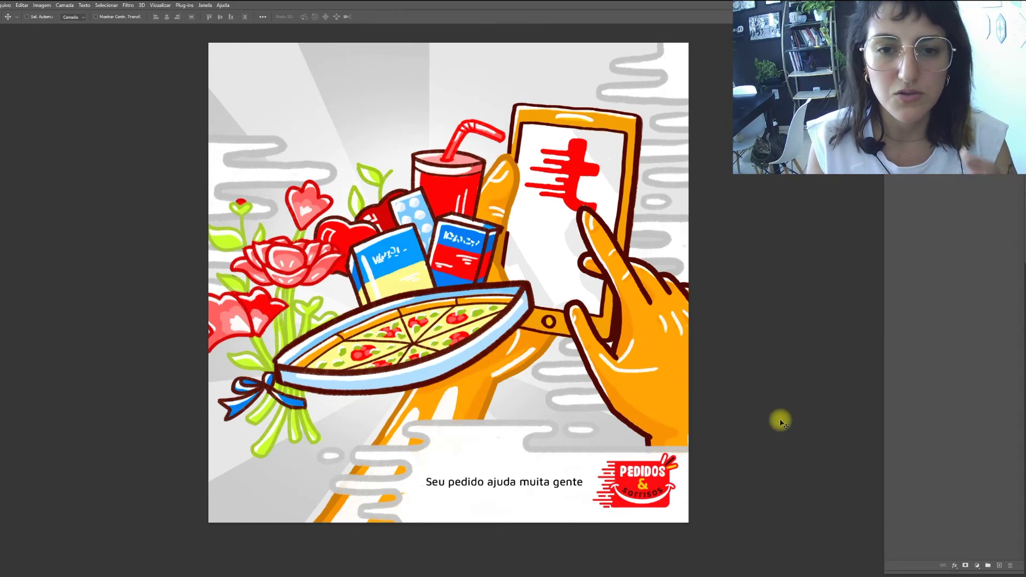
View the "Seu pedido ajuda muita gente" artwork at a reduced 33.8% zoom and cycle through the screen modes.
{"action": "key", "text": "ctrl+minus"}
{"action": "key", "text": "ctrl+minus"}
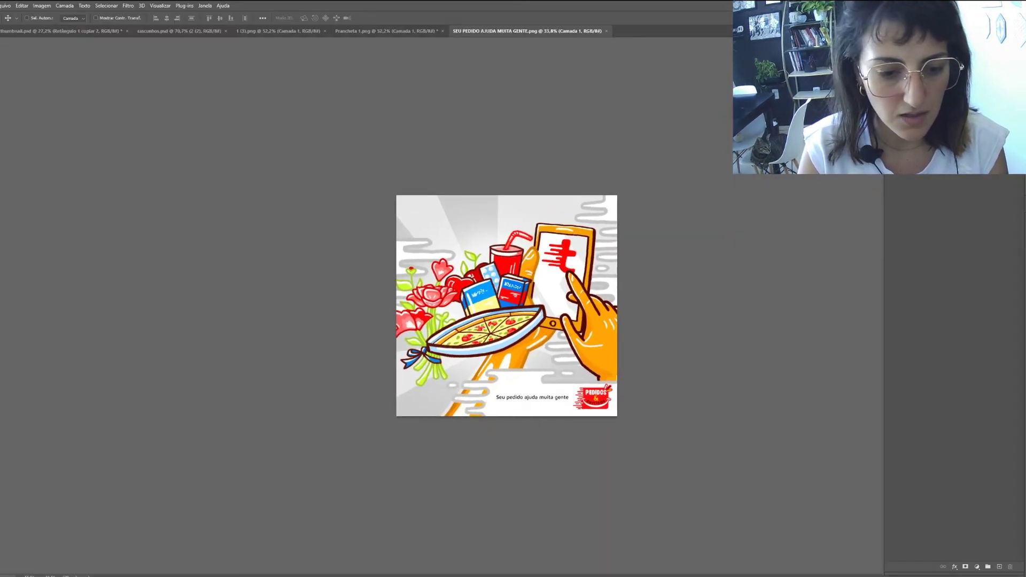
{"action": "key", "text": "f"}
{"action": "key", "text": "f"}
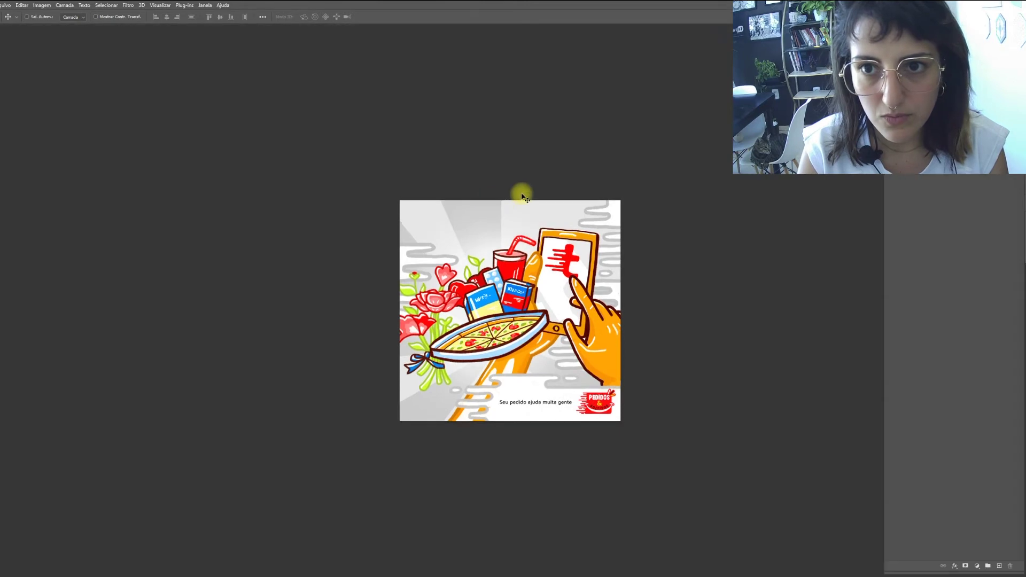
{"action": "key", "text": "f"}
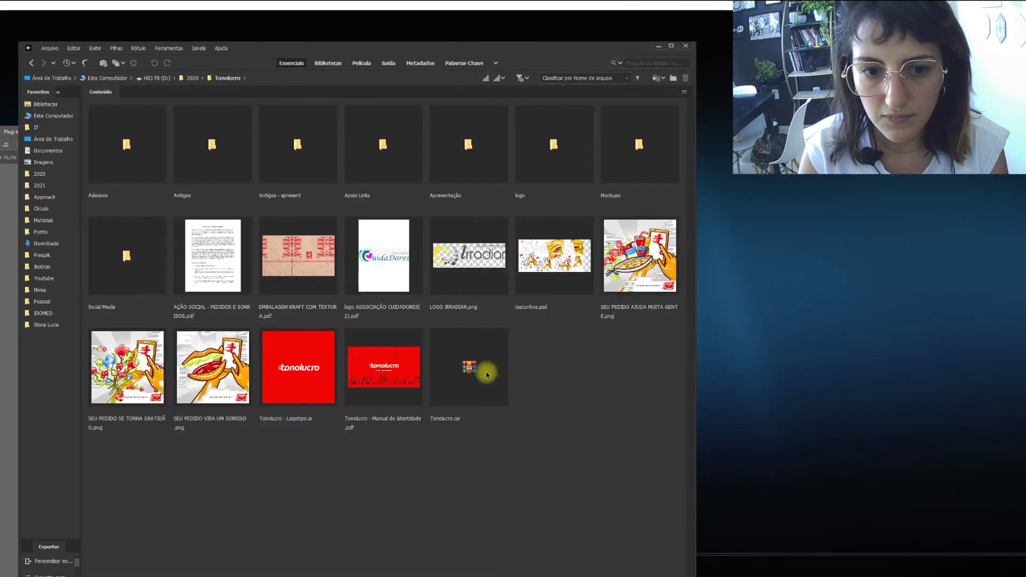
Open SEU PEDIDO SE TORNA GRATIDÃO.png and SEU PEDIDO VIRA UM SORRISO.png from Bridge in Photoshop, leaving their missing RGB profiles as is.
{"action": "left_click", "coordinate": [198, 402]}
{"action": "left_click", "coordinate": [141, 394], "text": "ctrl"}
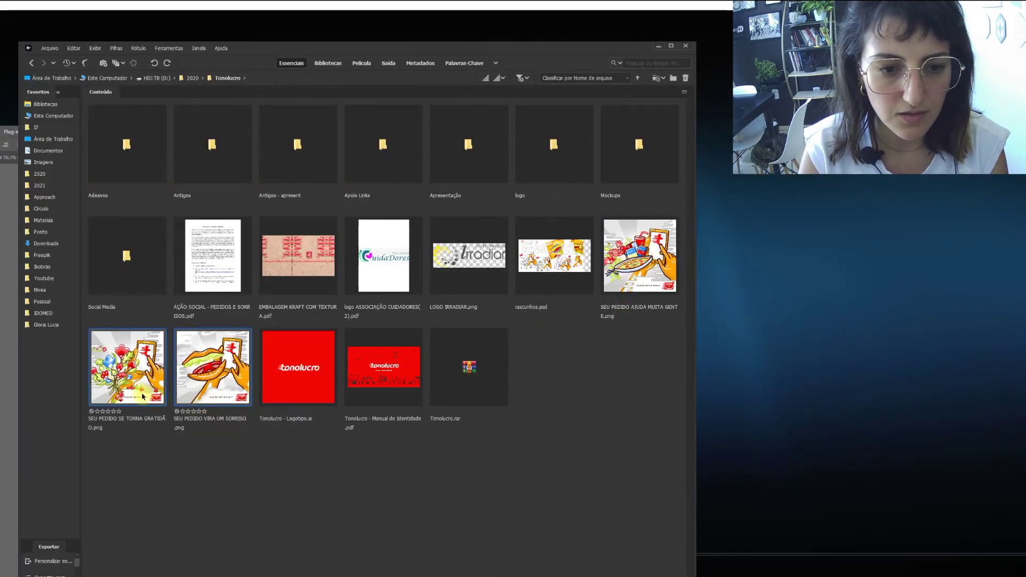
{"action": "right_click", "coordinate": [201, 368]}
{"action": "left_click", "coordinate": [266, 121]}
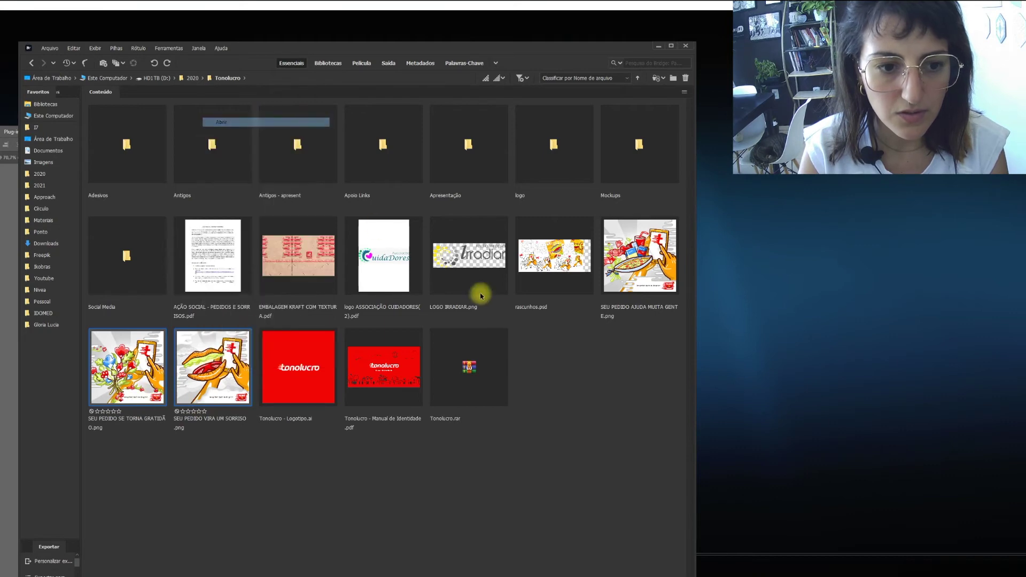
{"action": "left_click", "coordinate": [548, 247]}
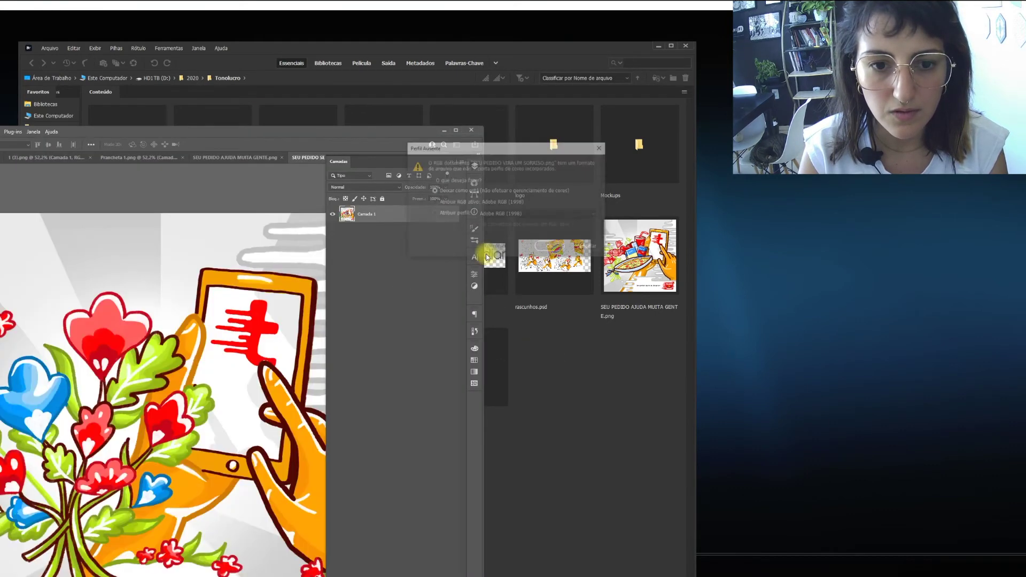
{"action": "left_click", "coordinate": [555, 247]}
{"action": "double_click", "coordinate": [366, 131]}
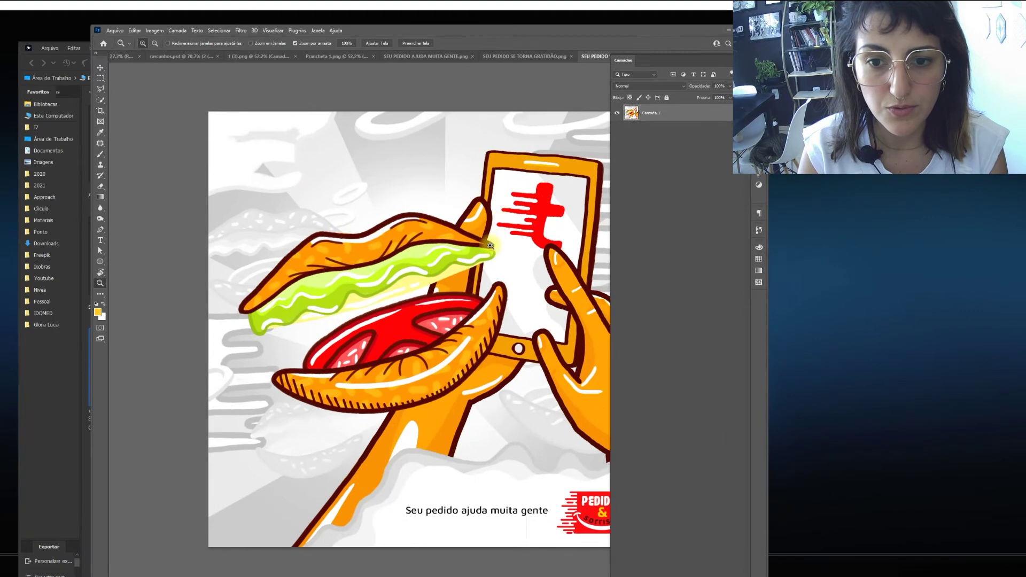
View the complete burger artwork and the complete flower bouquet artwork, each zoomed out inside the window.
{"action": "left_click", "coordinate": [490, 245], "text": "alt"}
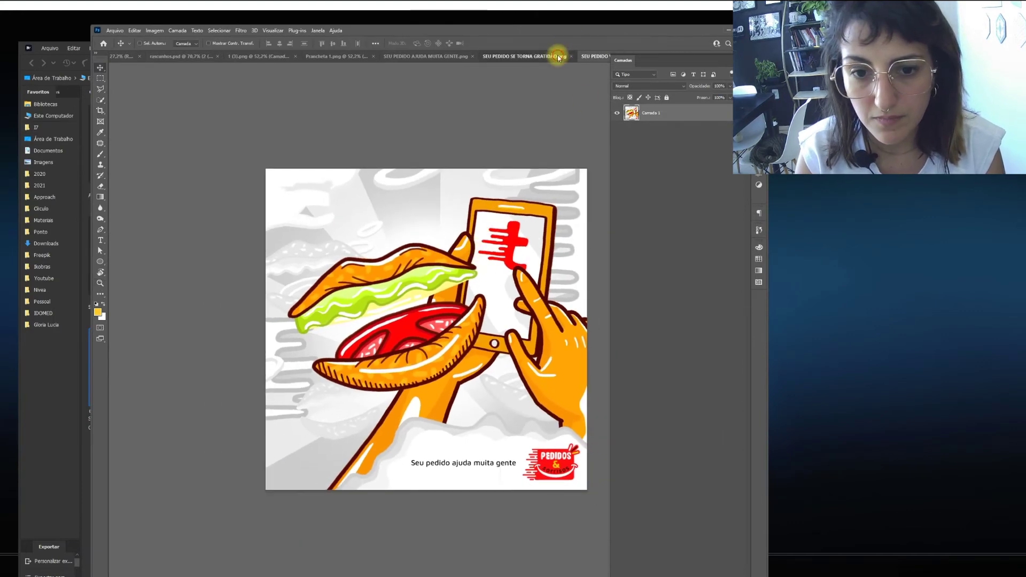
{"action": "left_click", "coordinate": [556, 55]}
{"action": "left_click", "coordinate": [495, 310], "text": "alt"}
{"action": "key", "text": "v"}
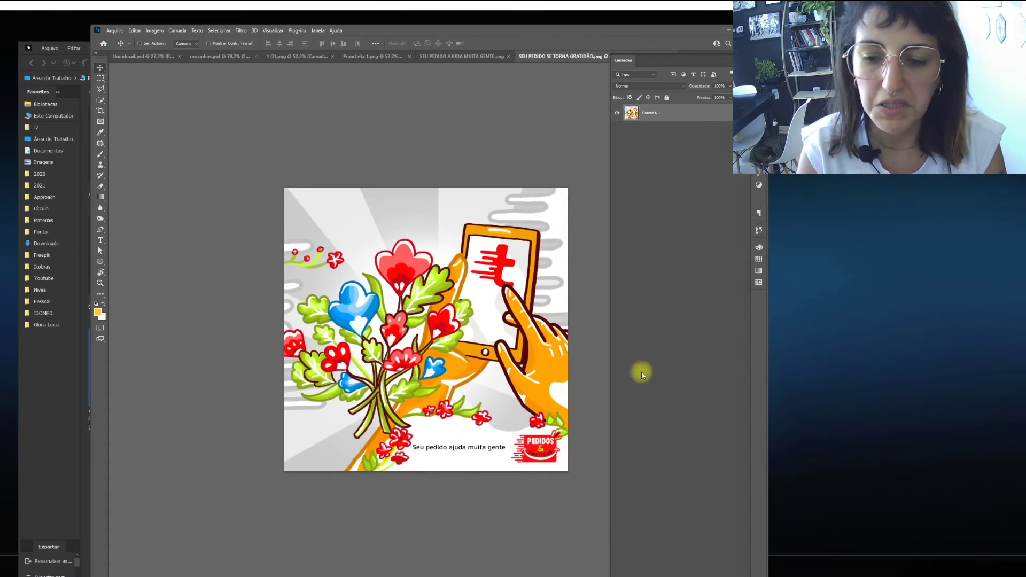
Maximize the Photoshop window and examine the flower bouquet artwork at 57.2% zoom.
{"action": "left_click_drag", "start_coordinate": [655, 32], "coordinate": [598, 30]}
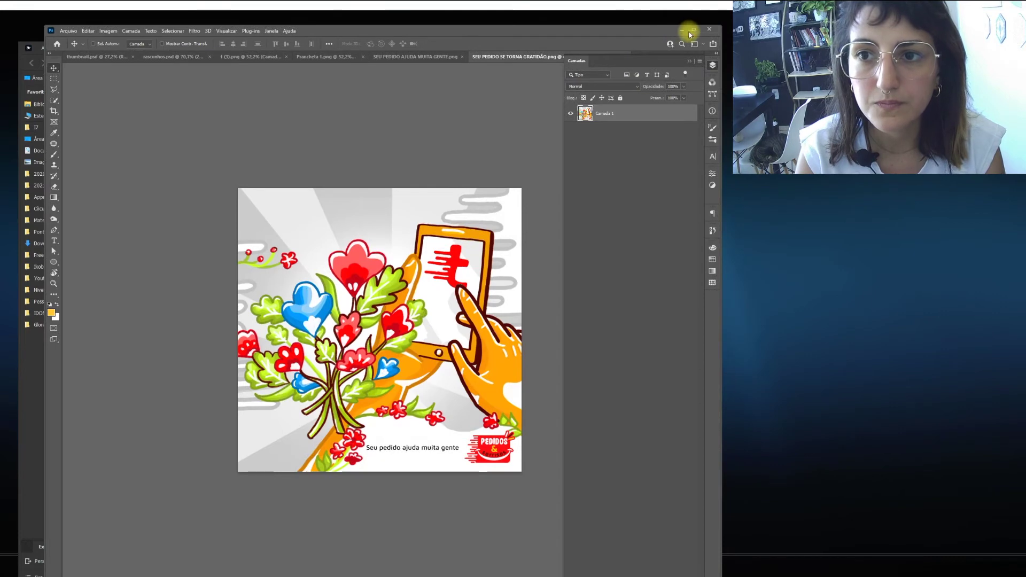
{"action": "double_click", "coordinate": [687, 30]}
{"action": "key", "text": "z"}
{"action": "left_click", "coordinate": [487, 302]}
{"action": "key", "text": "v"}
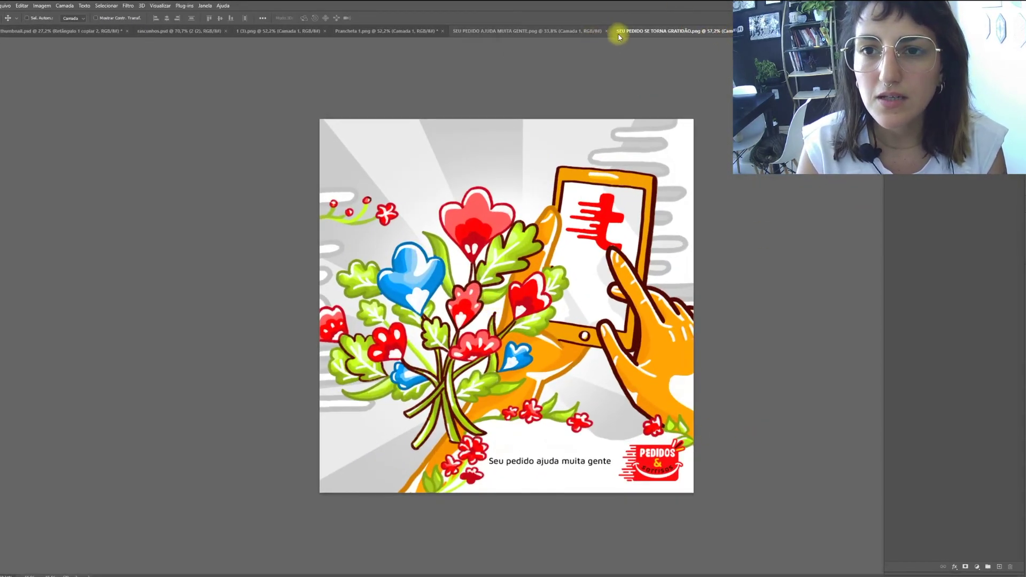
Restore the Photoshop window to a smaller size and display the finished burger artwork, SEU PEDIDO VIRA UM SORRISO.png.
{"action": "mouse_move", "coordinate": [634, 7]}
{"action": "left_mouse_down"}
{"action": "mouse_move", "coordinate": [554, 18]}
{"action": "mouse_move", "coordinate": [641, 21]}
{"action": "left_mouse_up"}
{"action": "left_click", "coordinate": [683, 72]}
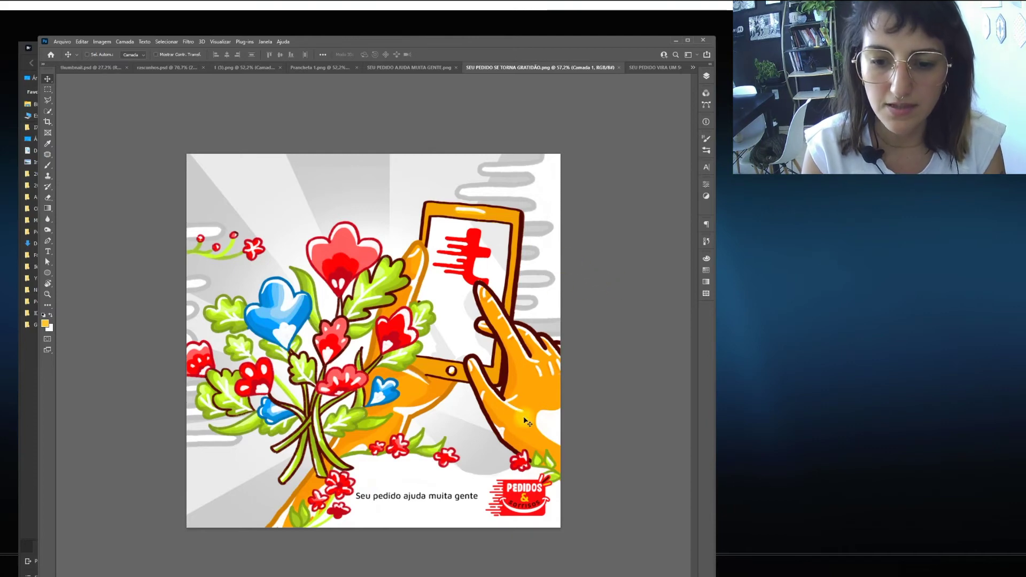
{"action": "left_click", "coordinate": [656, 68]}
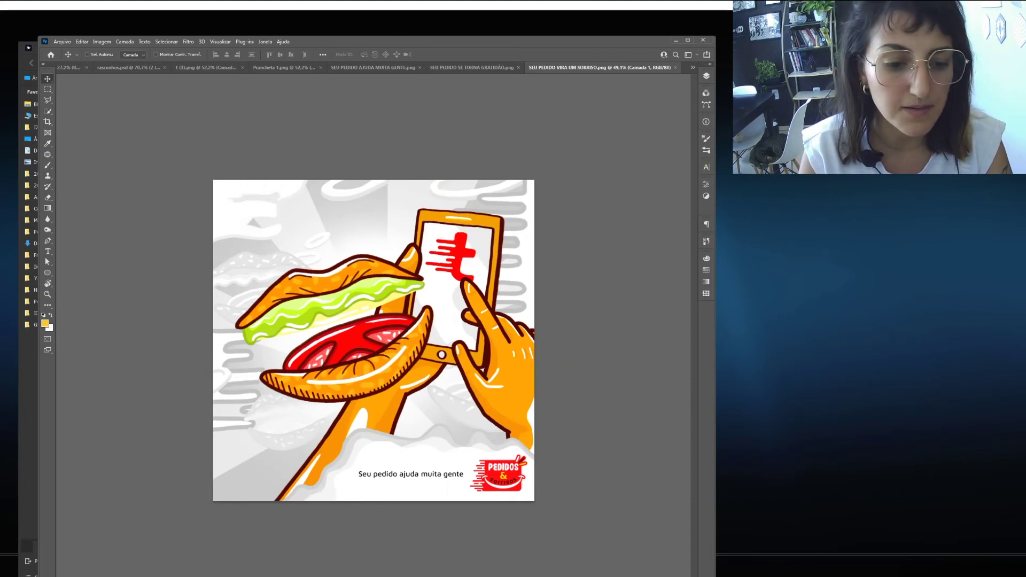
Switch to Bridge, open Adesivo 5x8cm_pre e pos.pdf from the Adesivos folder, and maximize its window.
{"action": "left_click", "coordinate": [674, 41]}
{"action": "left_click_drag", "start_coordinate": [605, 48], "coordinate": [640, 28]}
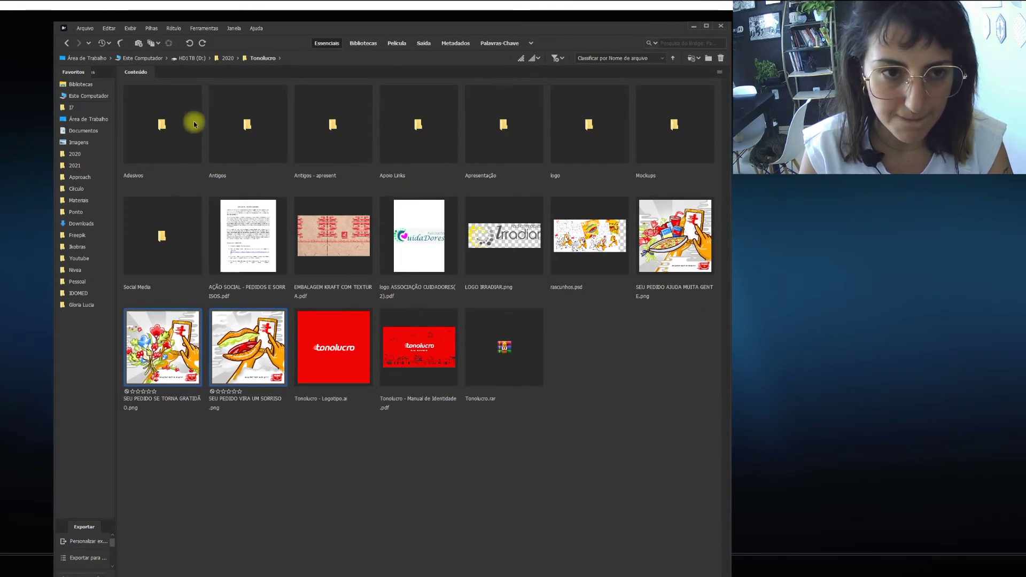
{"action": "double_click", "coordinate": [161, 137]}
{"action": "left_click", "coordinate": [186, 148]}
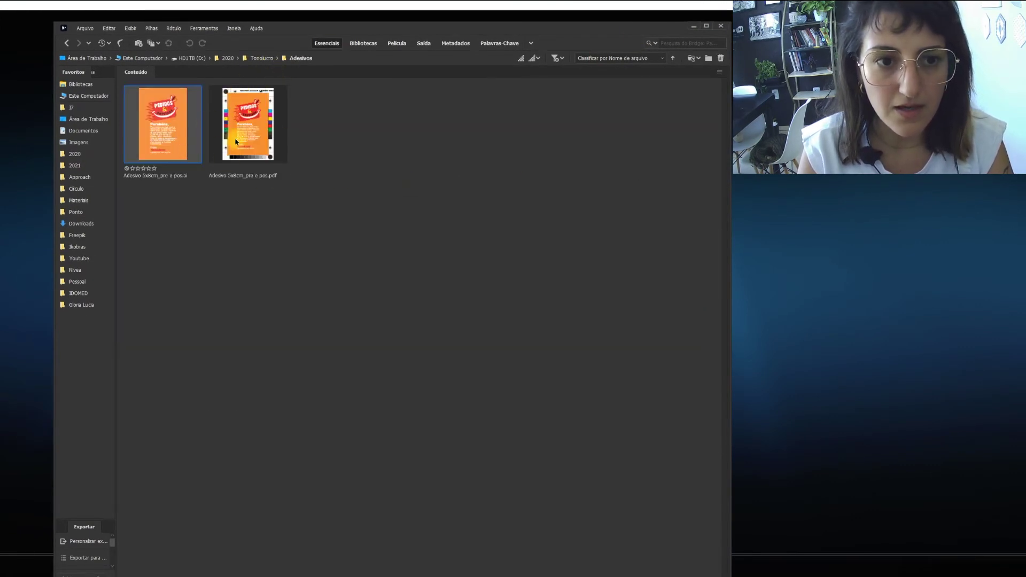
{"action": "double_click", "coordinate": [258, 123]}
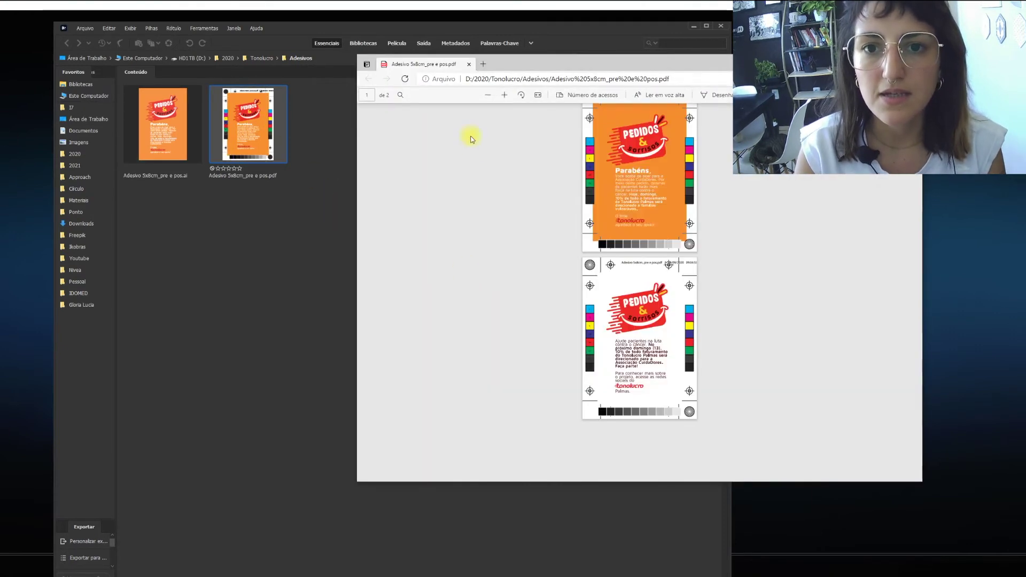
{"action": "left_click_drag", "start_coordinate": [537, 62], "coordinate": [331, 86]}
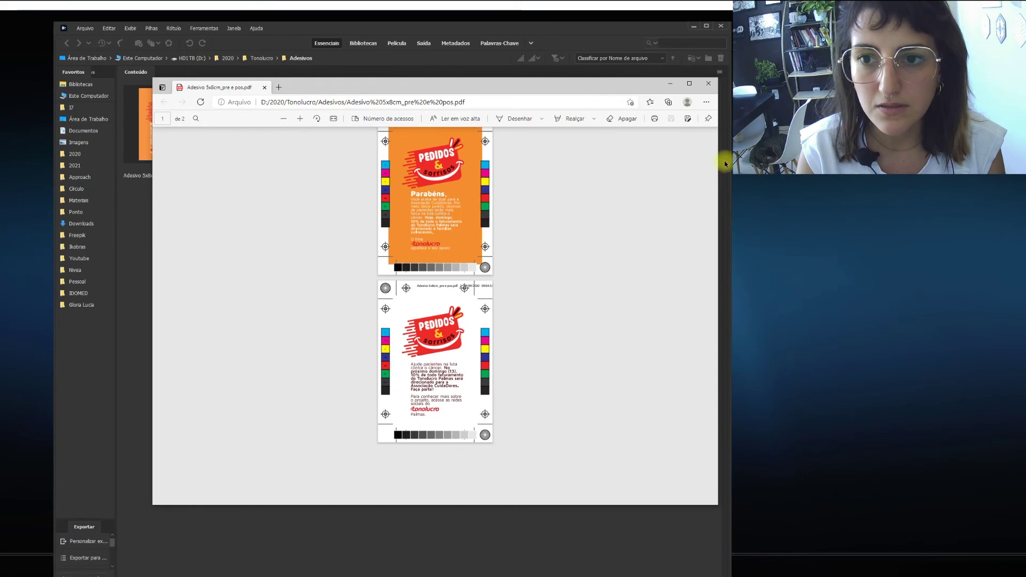
{"action": "left_click", "coordinate": [689, 83]}
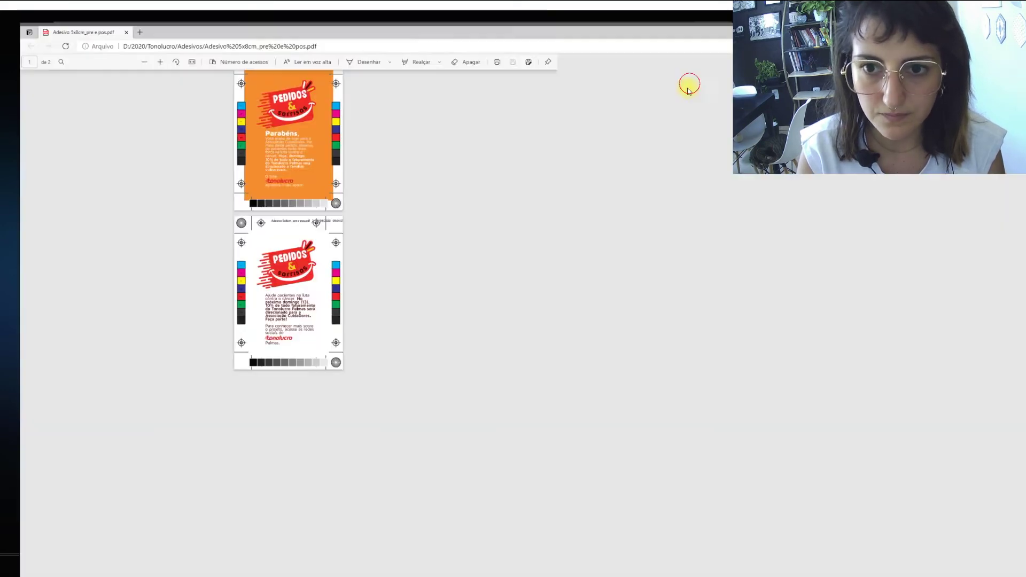
{"action": "left_click", "coordinate": [946, 519]}
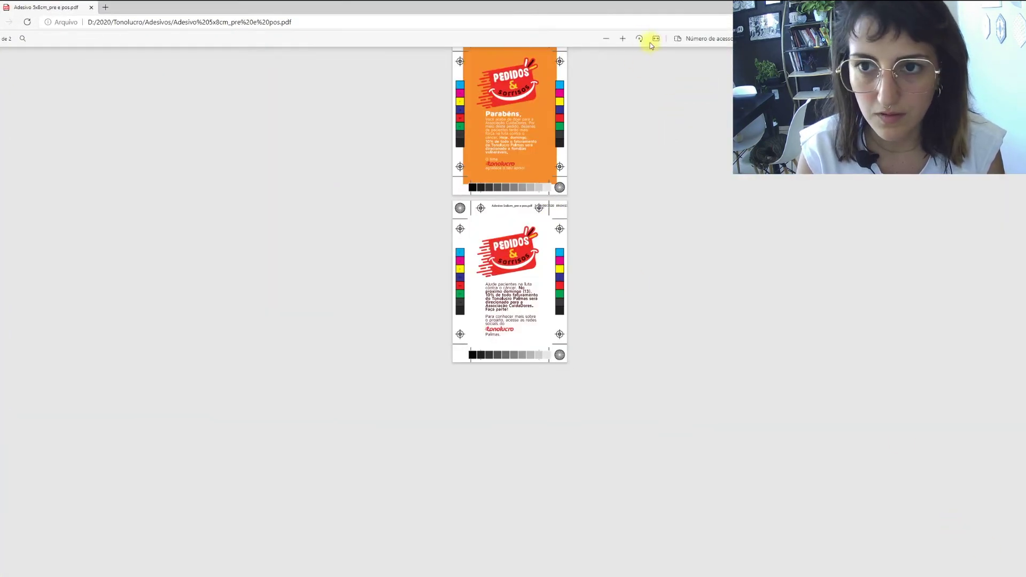
Rotate the sticker pages a quarter turn clockwise and zoom out on them.
{"action": "left_click", "coordinate": [623, 38]}
{"action": "key", "text": "ctrl+]"}
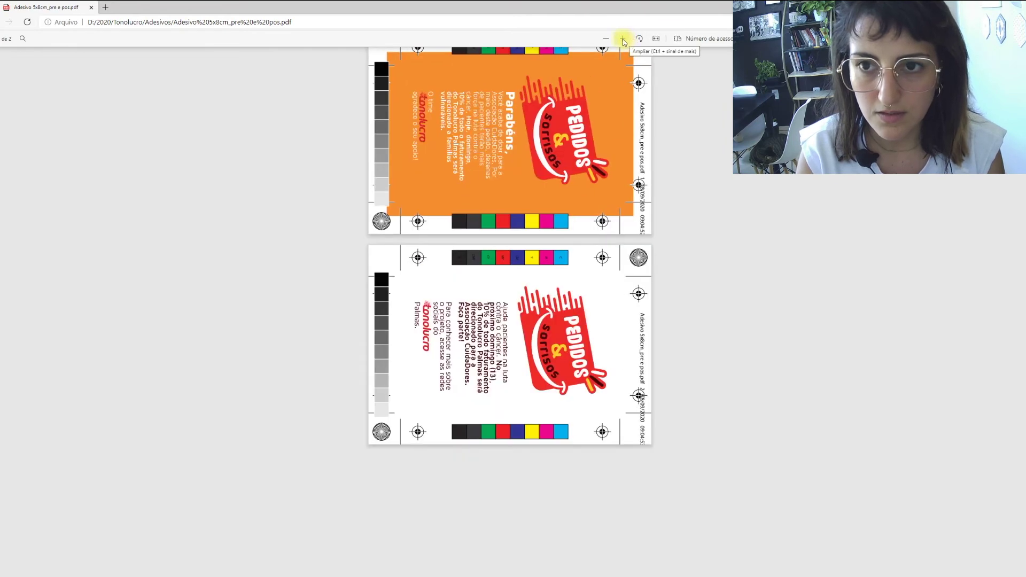
{"action": "left_click", "coordinate": [607, 39]}
{"action": "left_click", "coordinate": [609, 39]}
{"action": "left_click", "coordinate": [609, 39]}
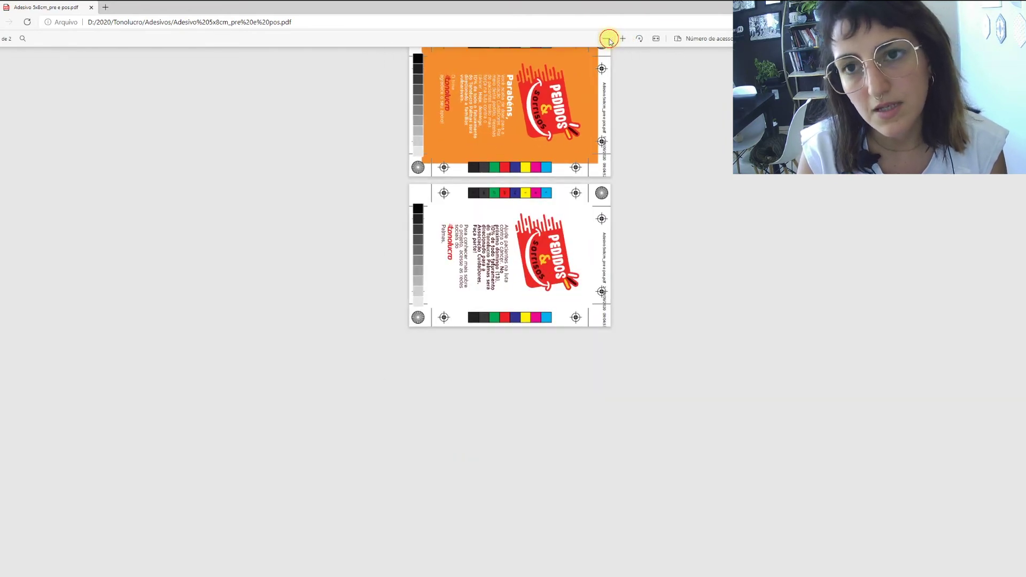
{"action": "left_click", "coordinate": [608, 39]}
{"action": "left_click", "coordinate": [607, 39]}
{"action": "left_click", "coordinate": [607, 39]}
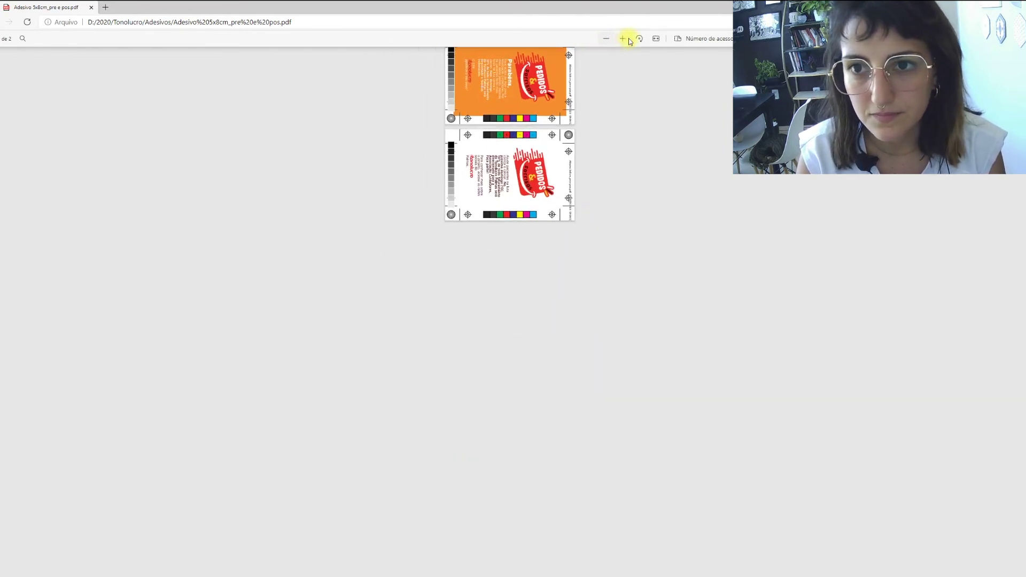
Enlarge the sticker pages and rotate them until their text reads upright.
{"action": "left_click", "coordinate": [624, 39]}
{"action": "left_click", "coordinate": [624, 39]}
{"action": "left_click", "coordinate": [625, 39]}
{"action": "left_click", "coordinate": [638, 39]}
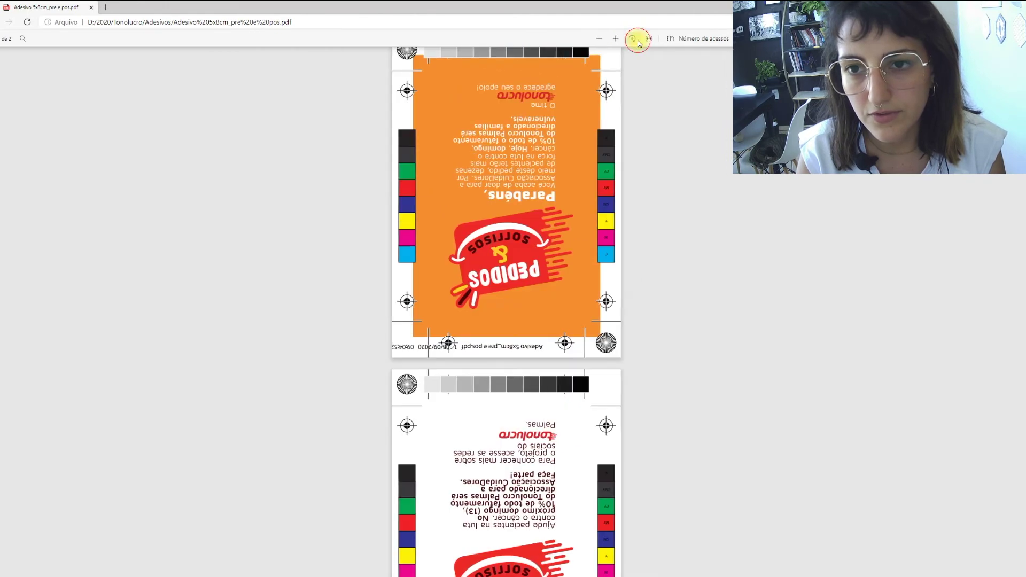
{"action": "left_click", "coordinate": [638, 40]}
{"action": "left_click", "coordinate": [636, 40]}
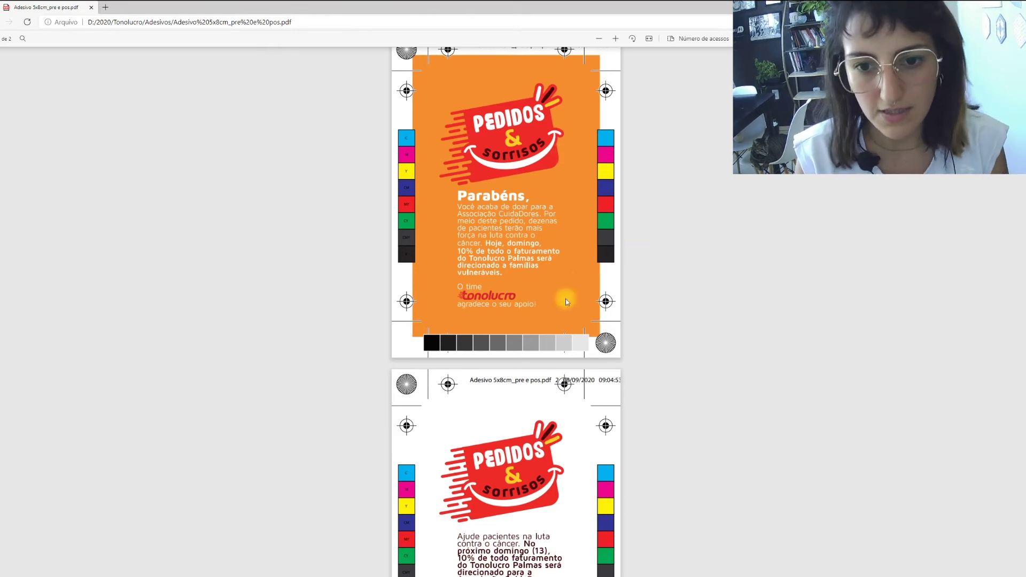
Examine both pages of the sticker PDF, comparing the orange Parabéns version with the white version.
{"action": "scroll", "coordinate": [615, 375], "scroll_direction": "down", "scroll_amount": 2}
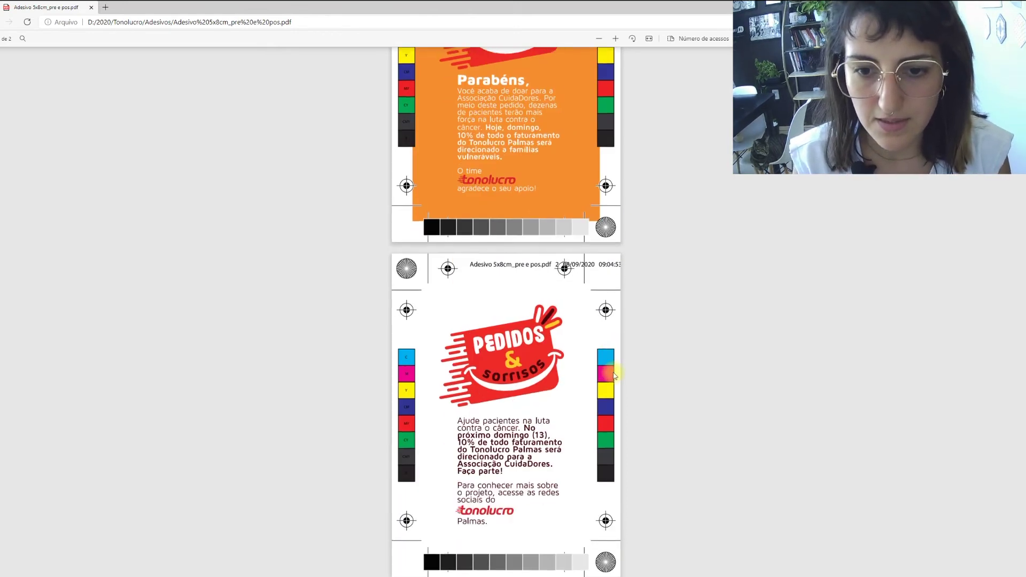
{"action": "scroll", "coordinate": [614, 375], "scroll_direction": "up", "scroll_amount": 2}
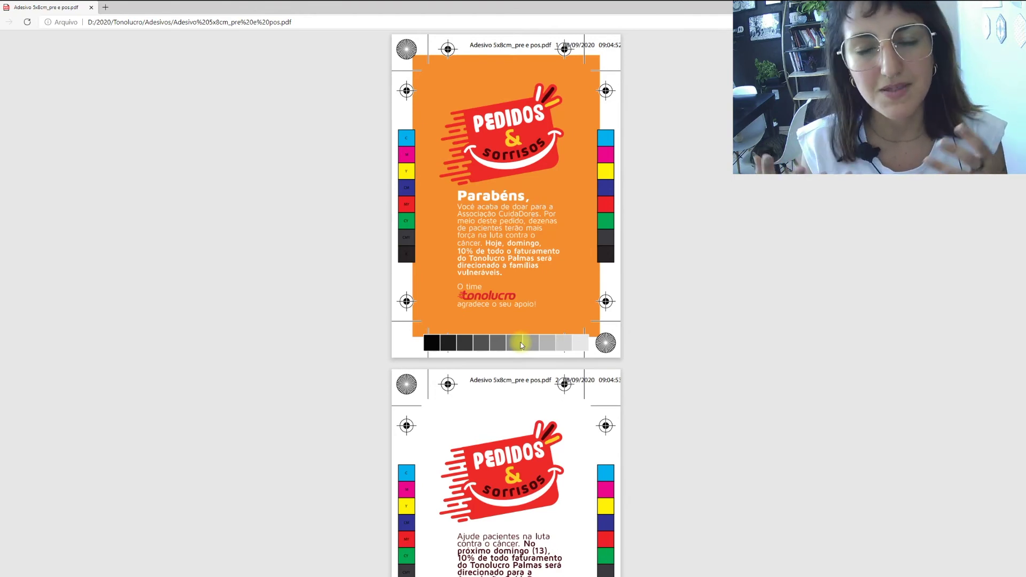
{"action": "scroll", "coordinate": [520, 345], "scroll_direction": "down", "scroll_amount": 2}
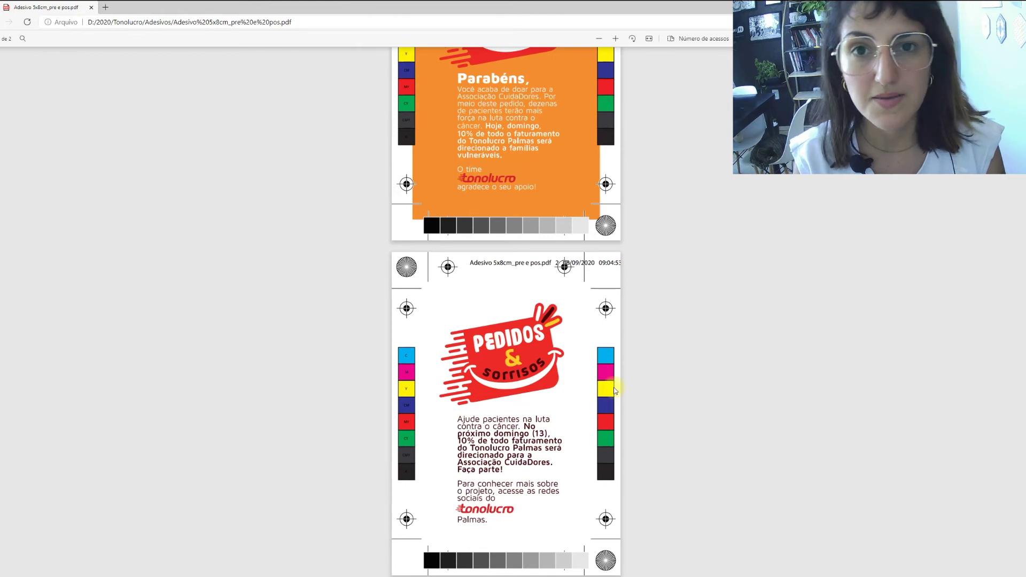
{"action": "scroll", "coordinate": [679, 428], "scroll_direction": "up", "scroll_amount": 2}
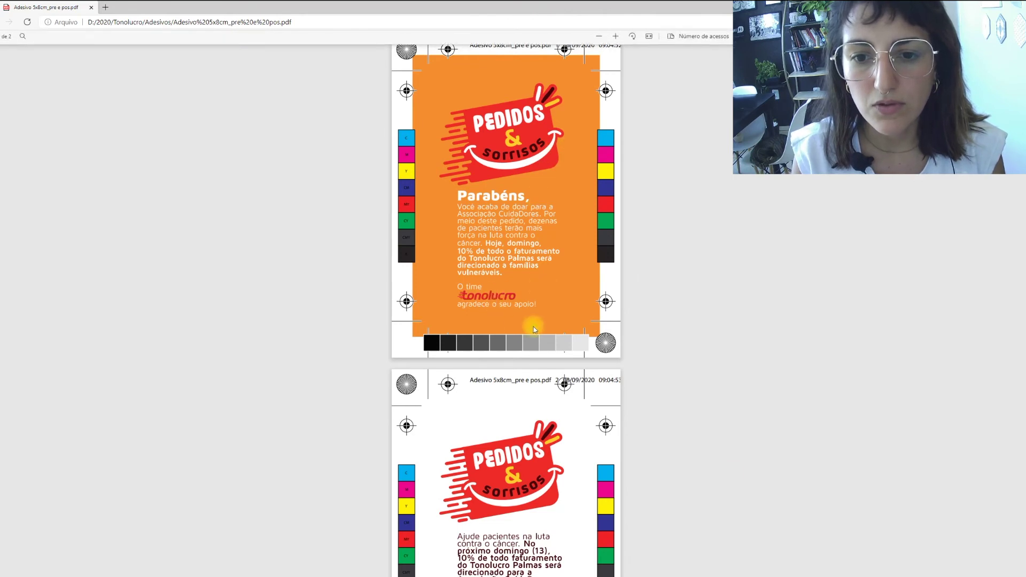
Zoom in on the orange Parabéns sticker and examine its logo, message and print marks up close.
{"action": "left_click", "coordinate": [616, 39]}
{"action": "left_click", "coordinate": [616, 39]}
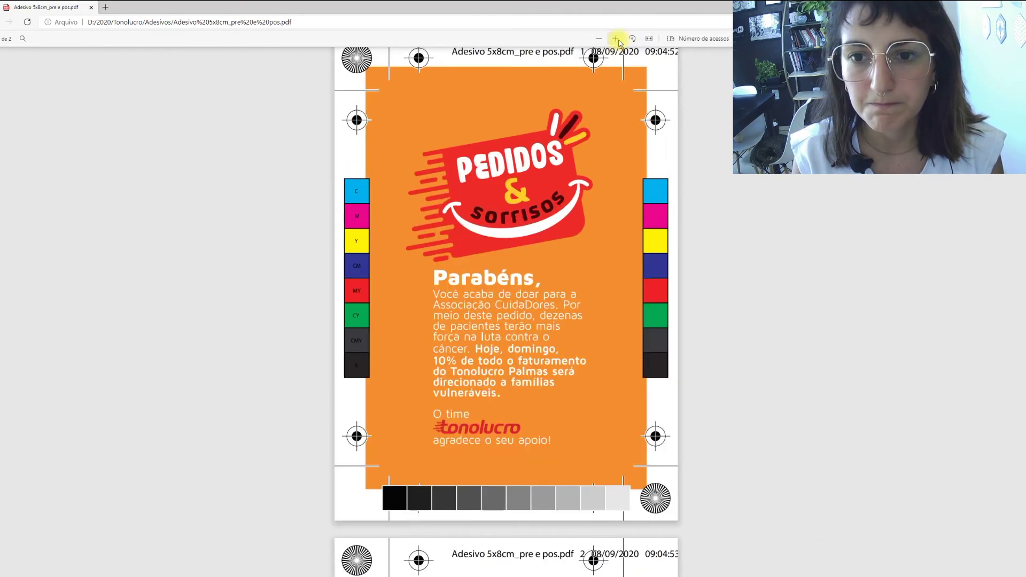
{"action": "left_click", "coordinate": [616, 39]}
{"action": "scroll", "coordinate": [781, 454], "scroll_direction": "down", "scroll_amount": 5}
{"action": "scroll", "coordinate": [584, 327], "scroll_direction": "up", "scroll_amount": 5}
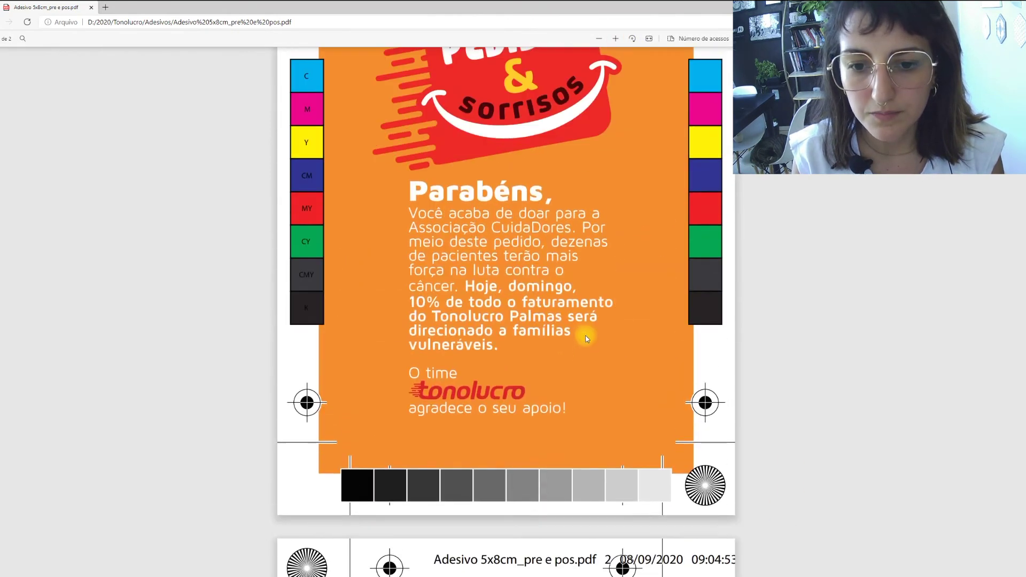
{"action": "scroll", "coordinate": [540, 515], "scroll_direction": "down", "scroll_amount": 10}
{"action": "scroll", "coordinate": [479, 495], "scroll_direction": "down", "scroll_amount": 2}
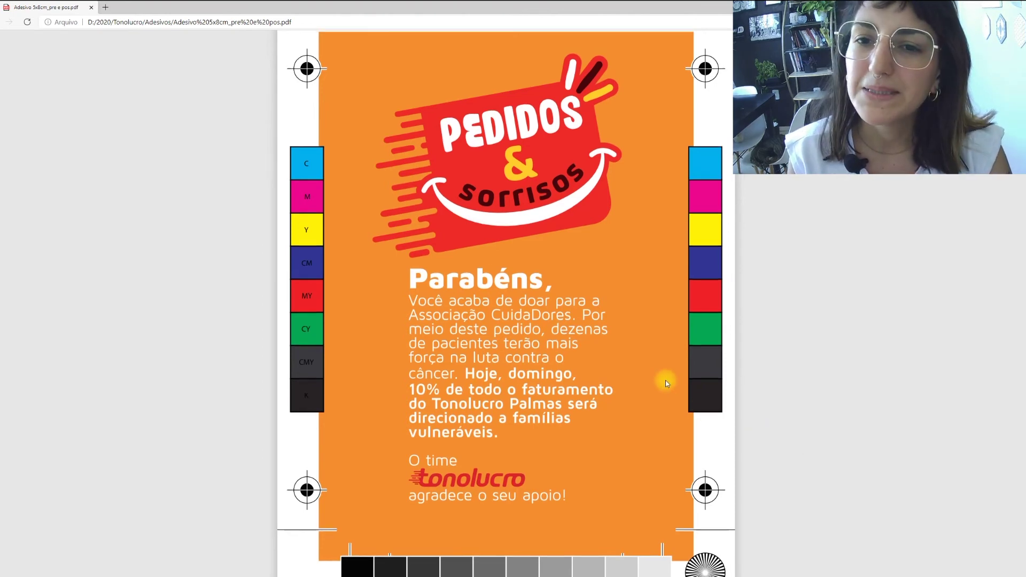
{"action": "scroll", "coordinate": [665, 380], "scroll_direction": "up", "scroll_amount": 2}
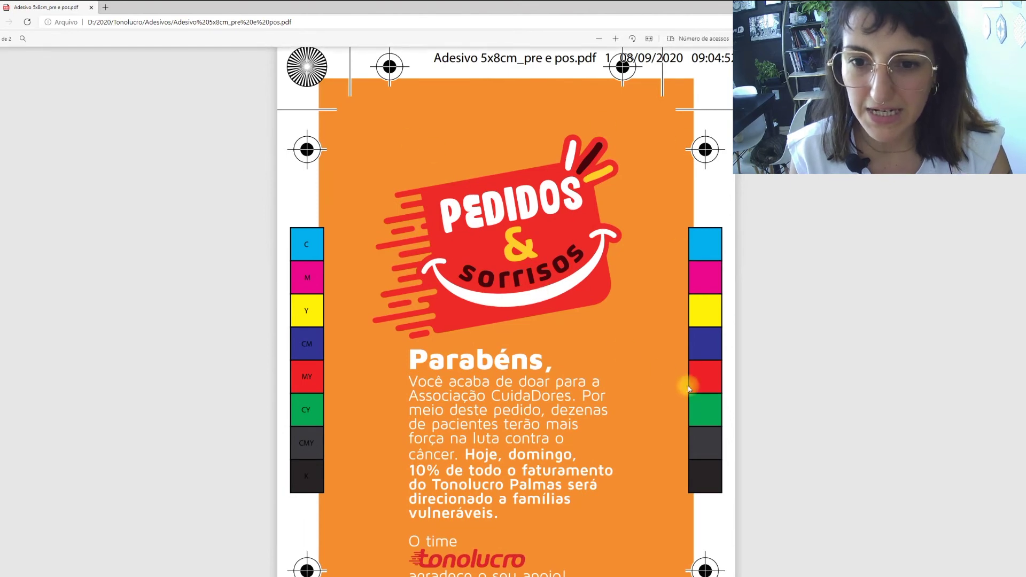